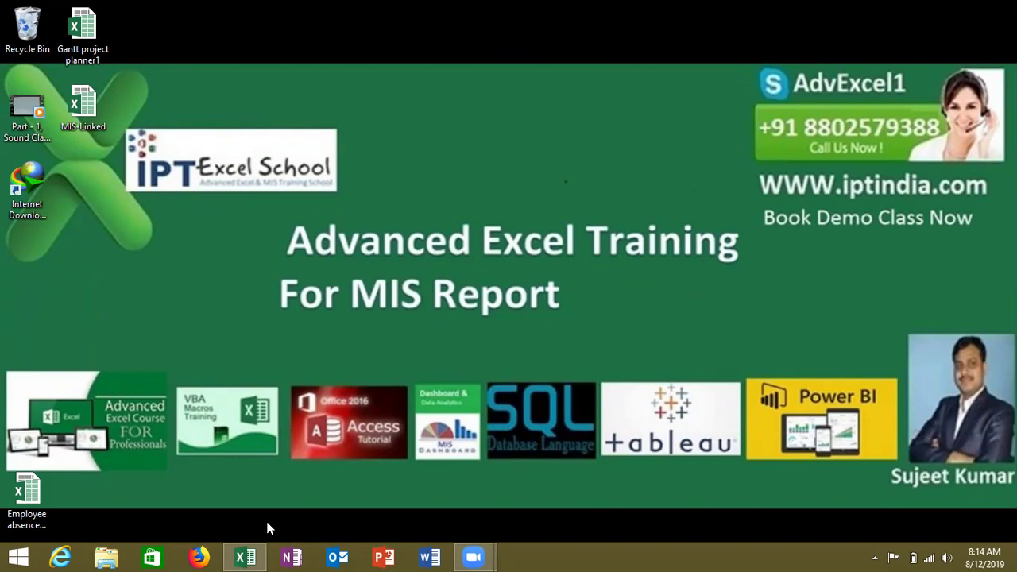
- Bring the Excel workbook back into view and enter the time 10:20 in B2
left_click(244, 557)
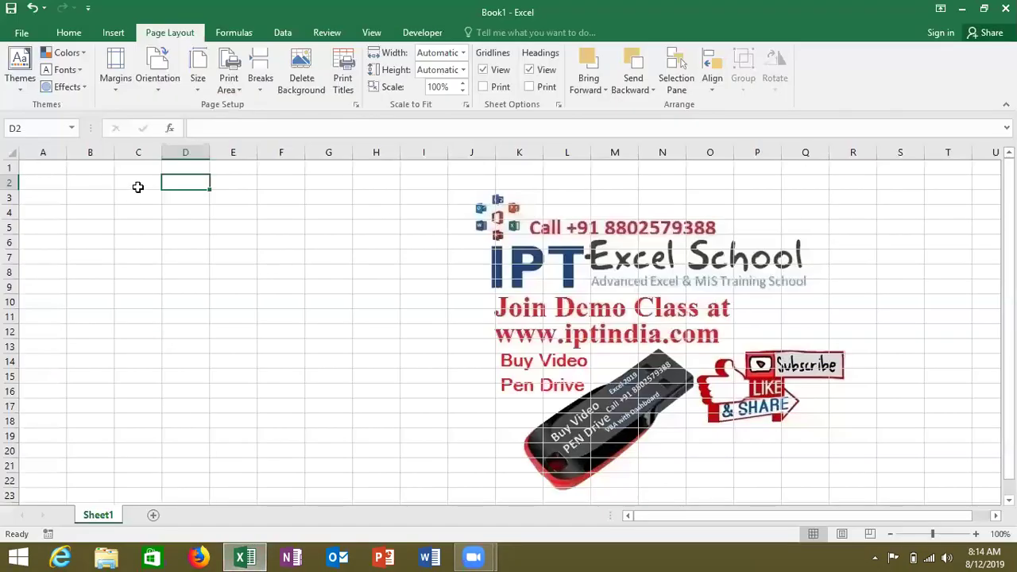
left_click(93, 179)
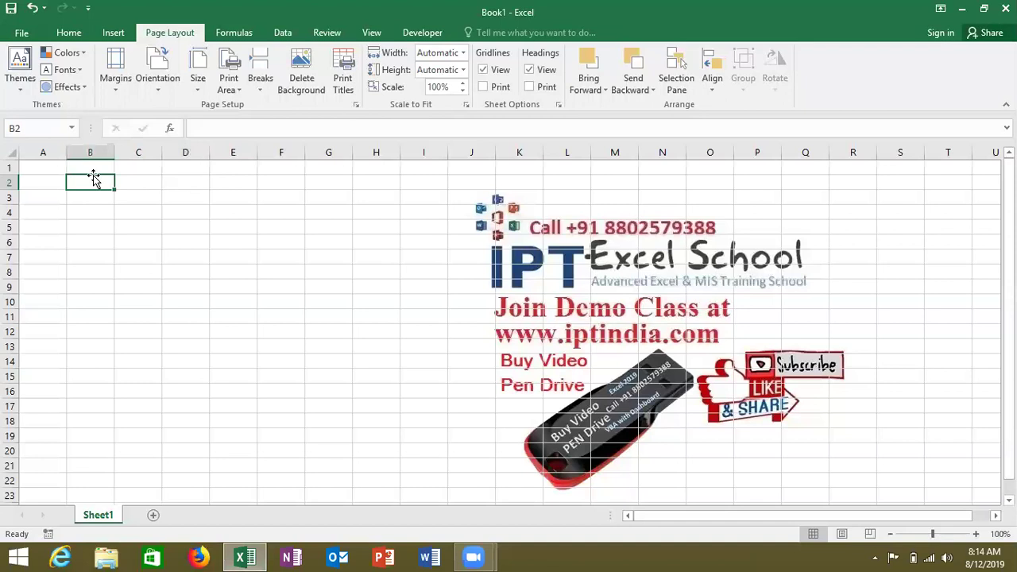
type("10:")
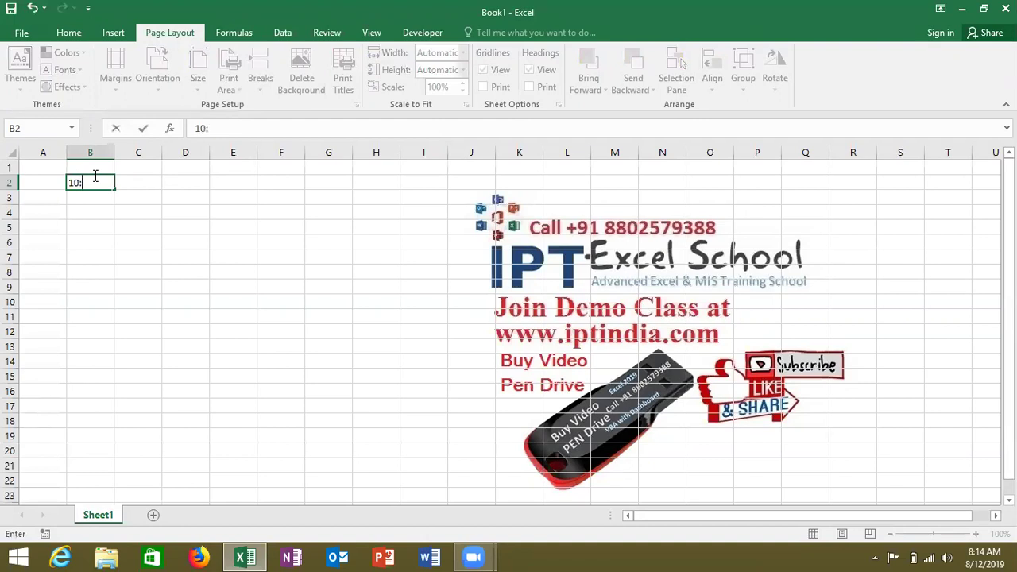
type("20")
key("Return")
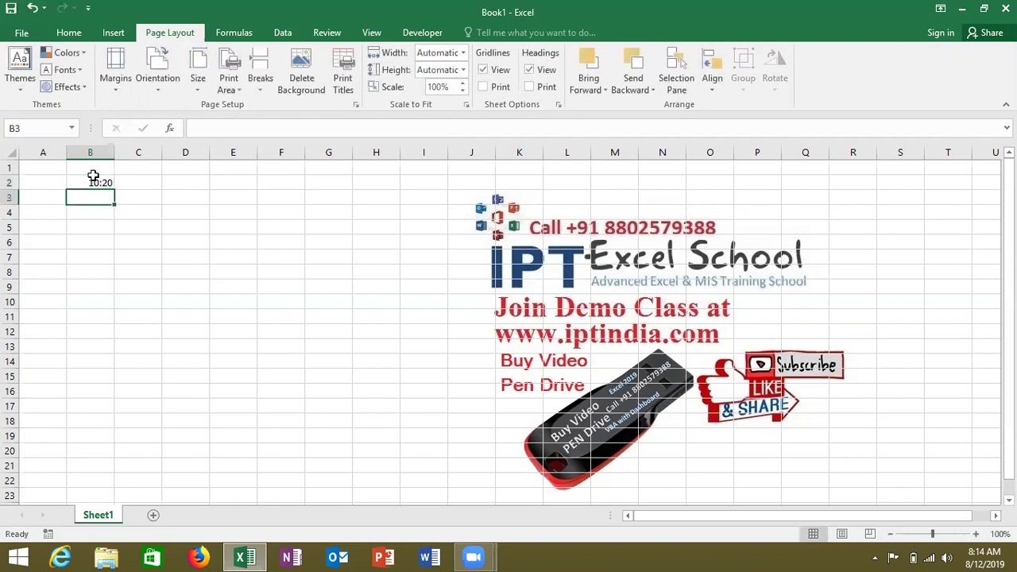
left_click(93, 178)
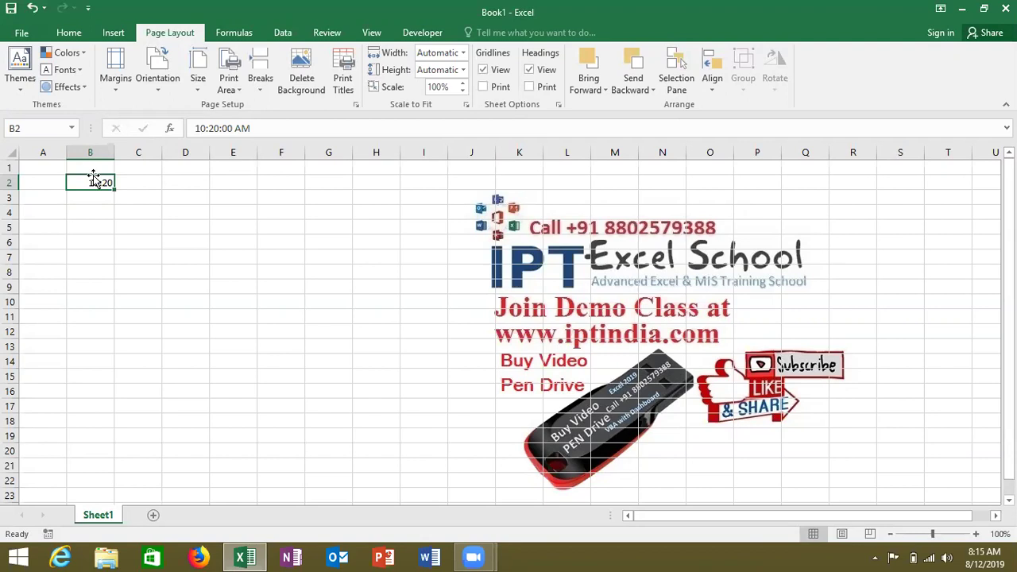
key("Down")
key("Down")
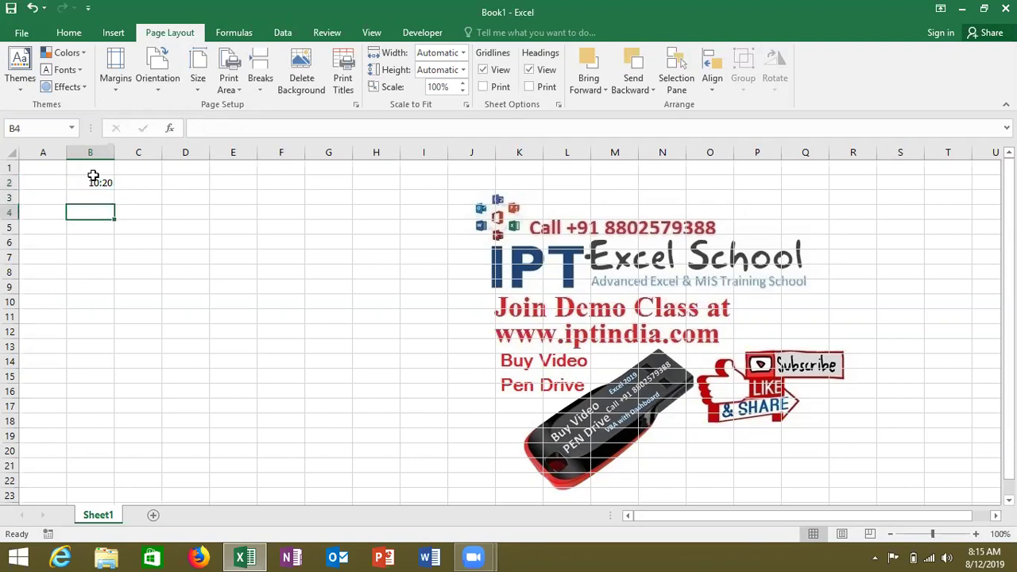
key("Up")
key("Up")
key("Up")
key("Down")
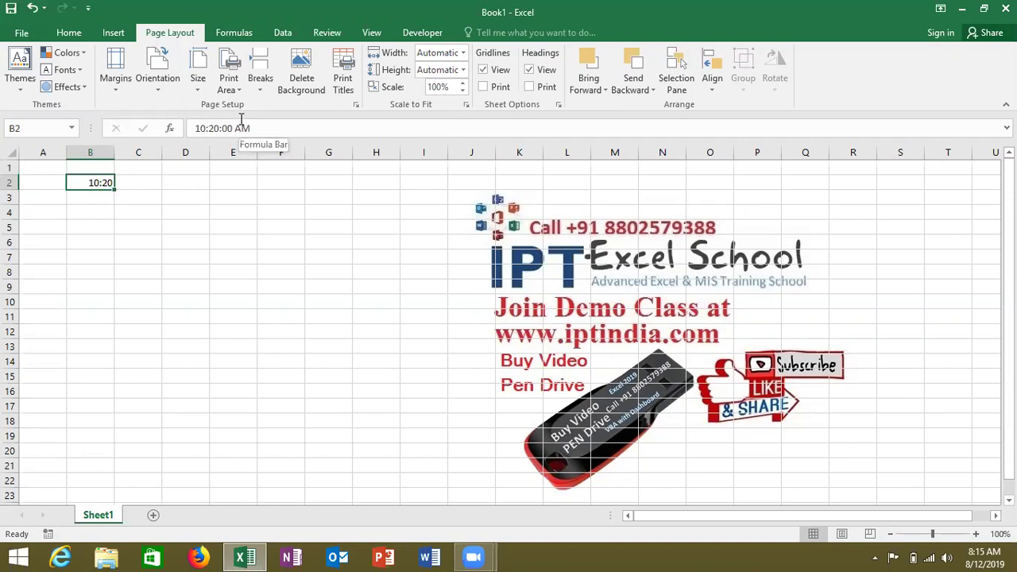
- Enter 10:20 pm in C2 and 22:00 in D2
left_click(153, 178)
type("10")
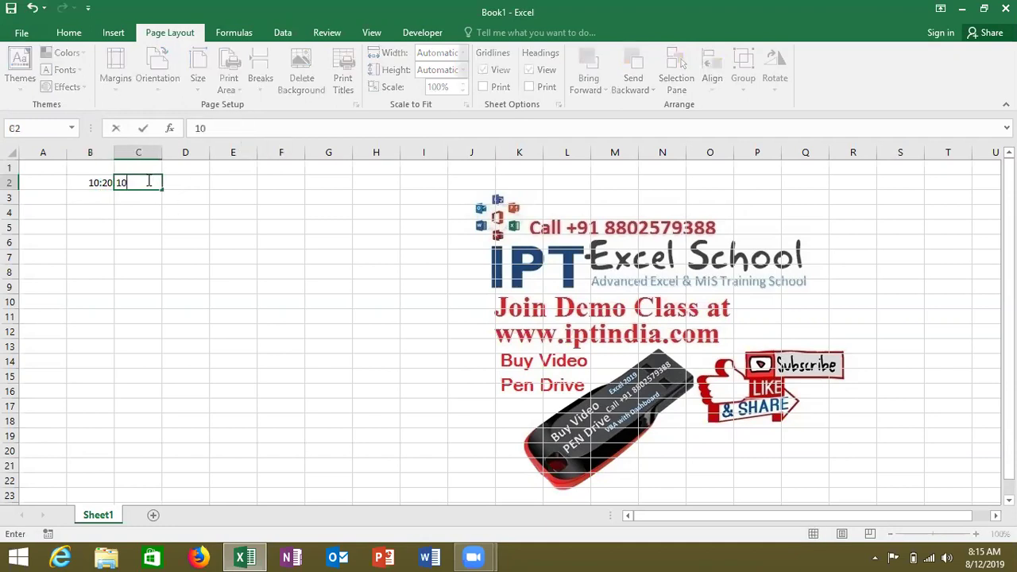
type(":20")
type(" pm")
key("Return")
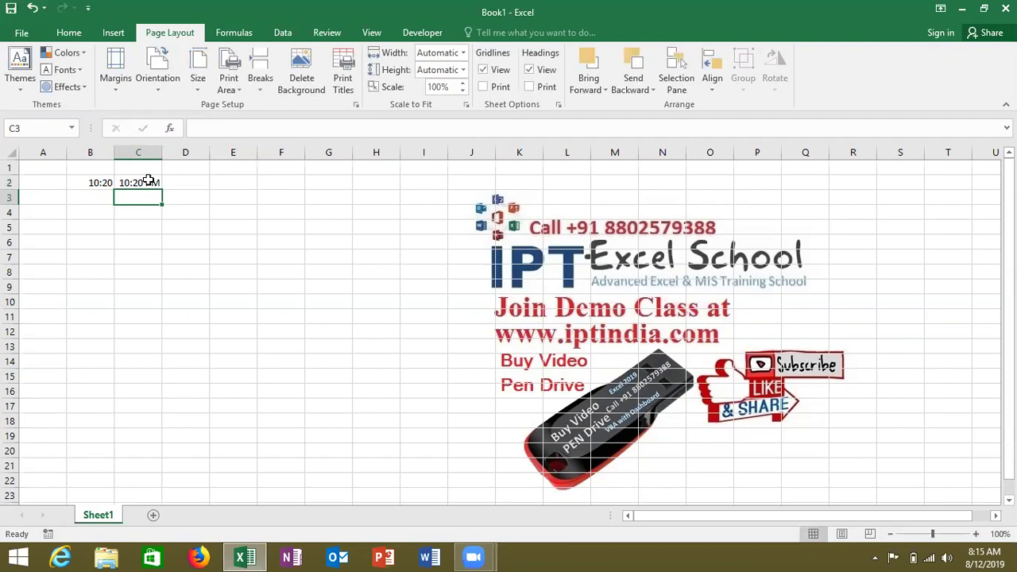
key("Up")
key("Right")
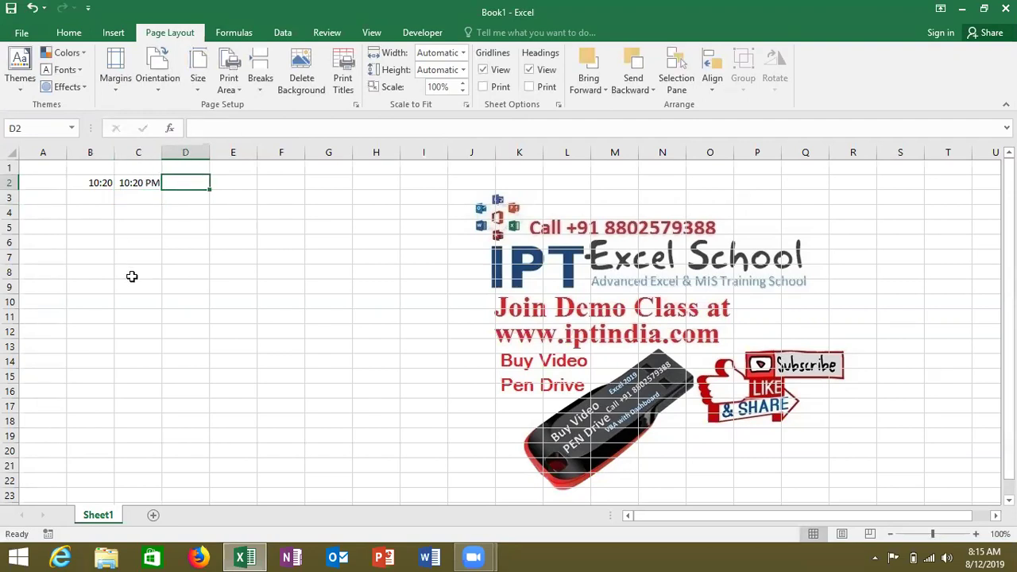
type("22:00")
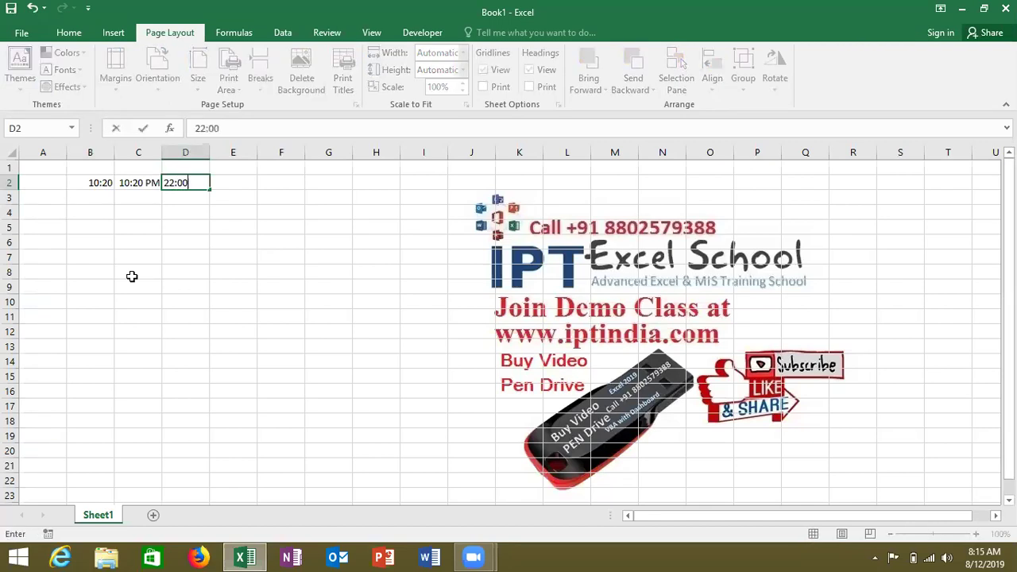
key("Return")
key("Up")
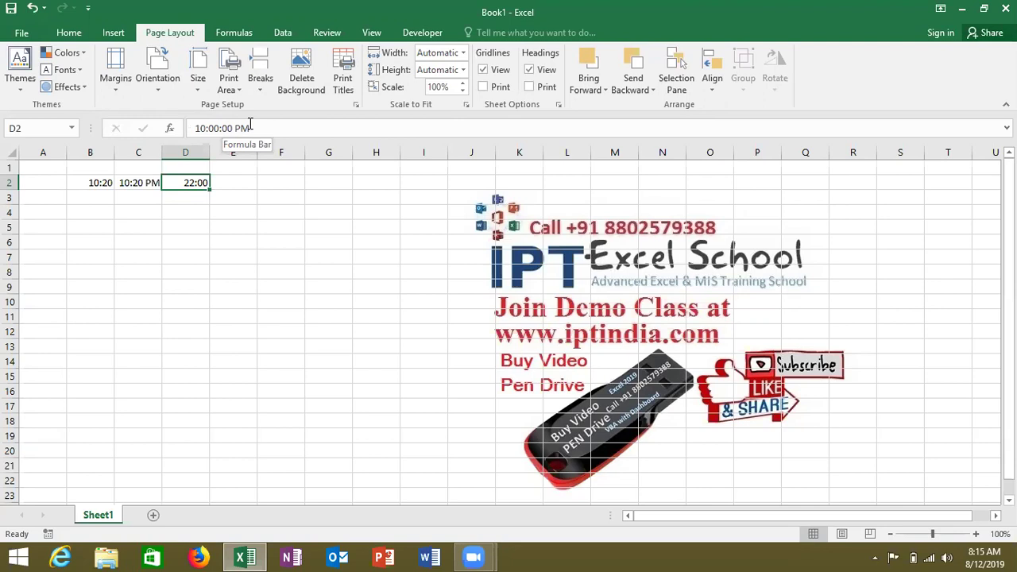
key("Left")
key("Left")
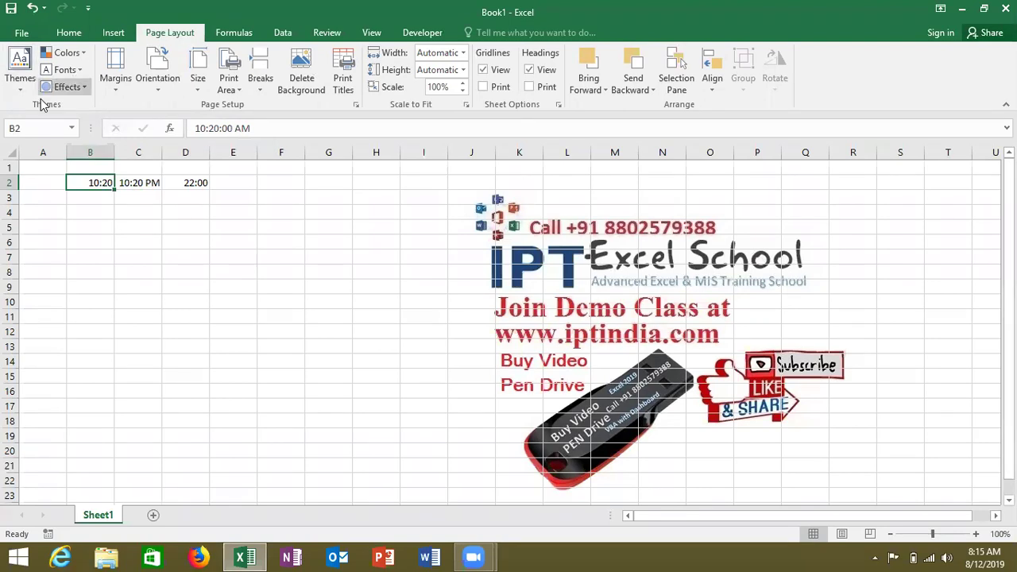
- Switch B2's number format to General so 10:20 shows as 0.430556
left_click(62, 39)
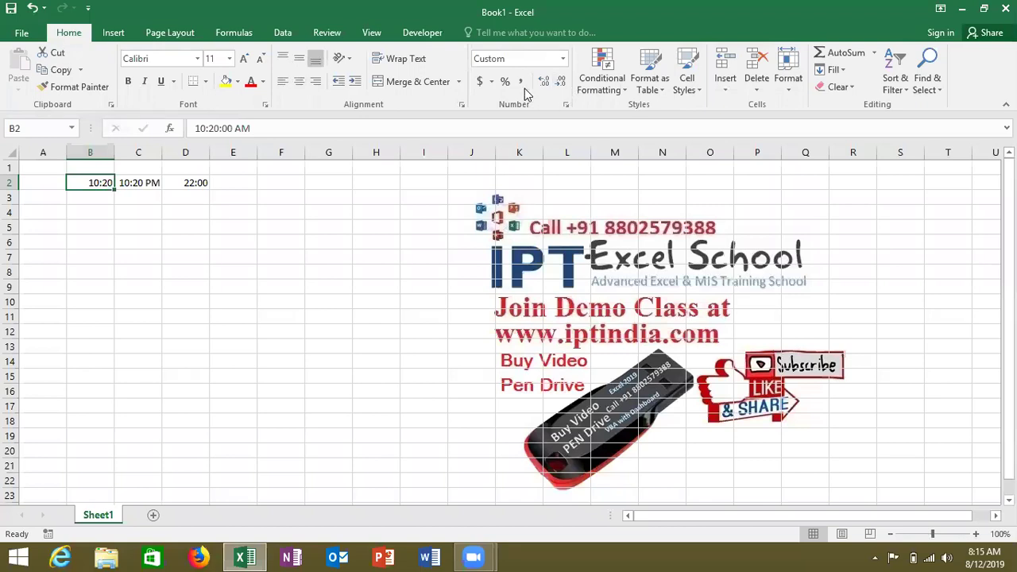
left_click(562, 58)
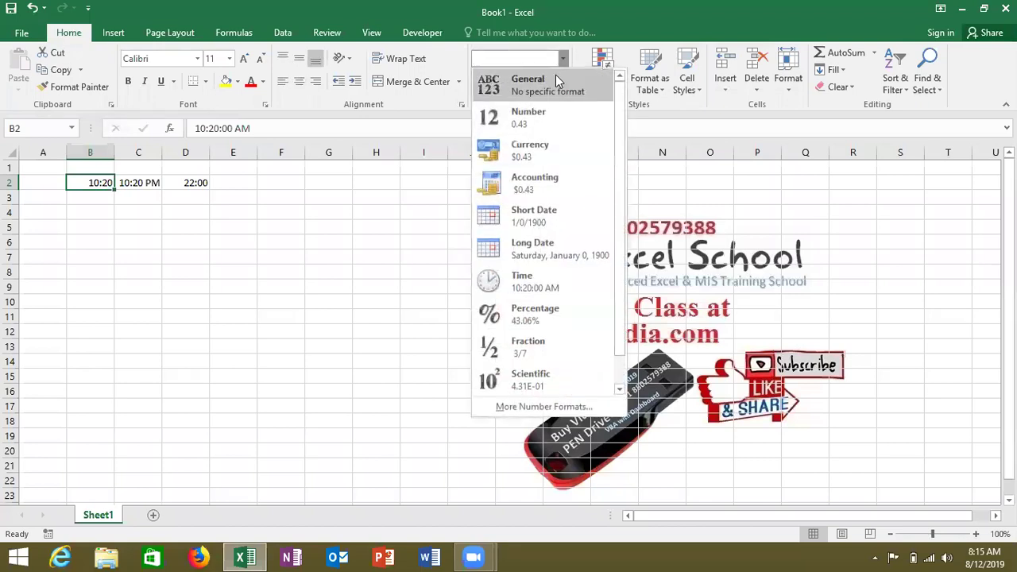
left_click(555, 80)
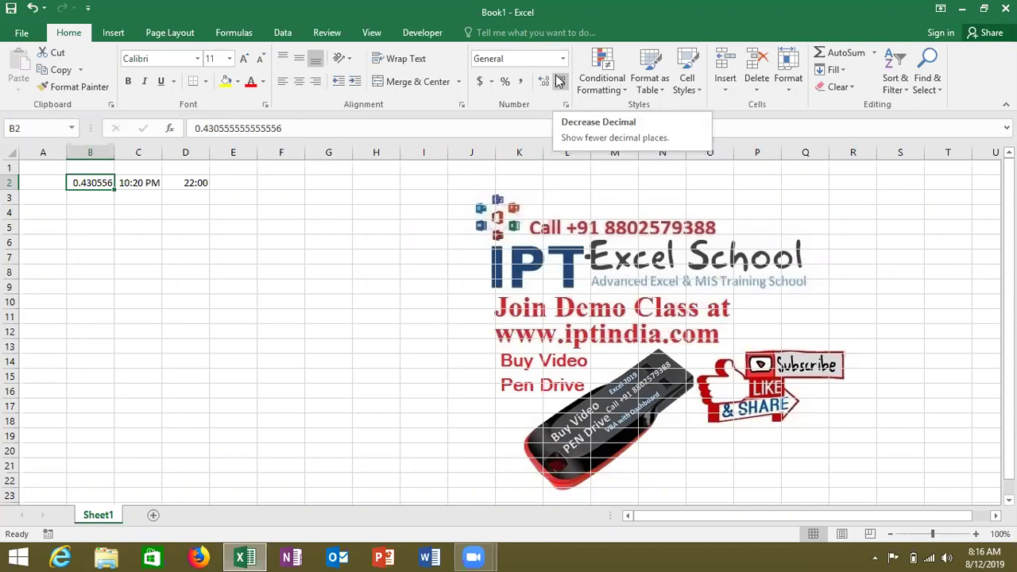
- Enter =TODAY() in B4 to show today's date, 8/12/2019
left_click(76, 213)
type("=y")
key("BackSpace")
type("to")
key("Tab")
type(")")
key("Return")
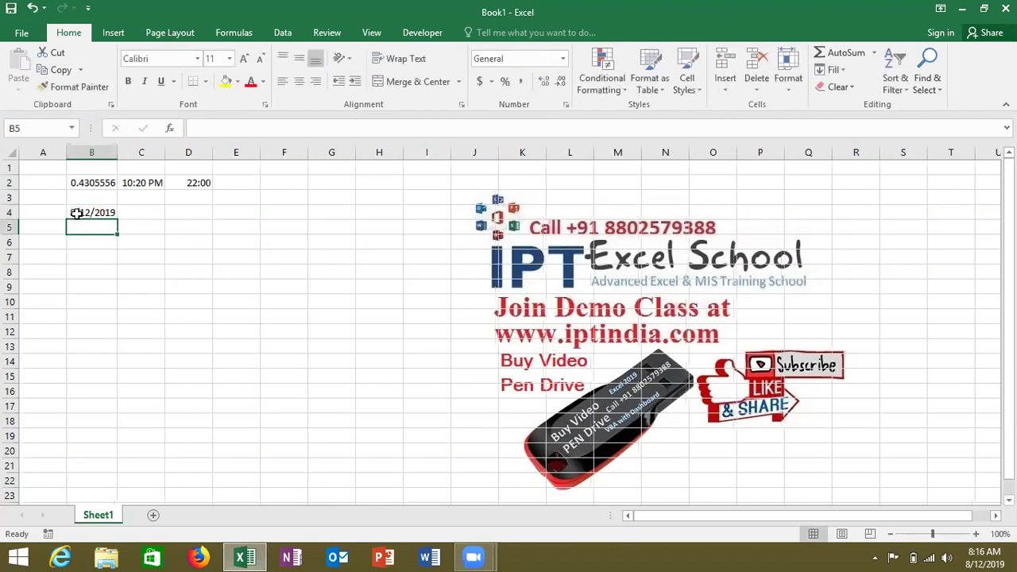
left_click(95, 212)
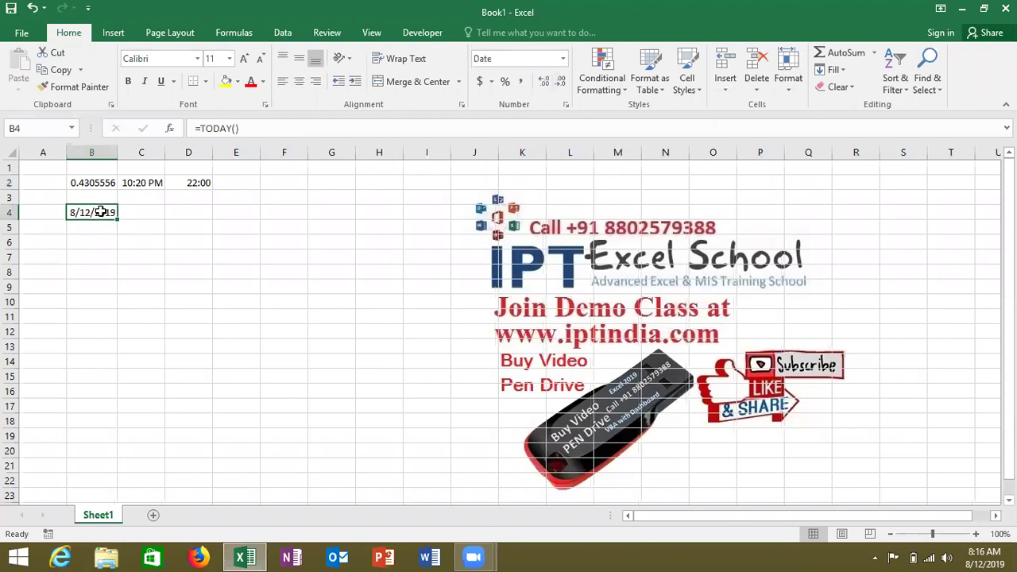
- Enter =NOW() in C4 and format it as General, showing 43689.34474
left_click(132, 213)
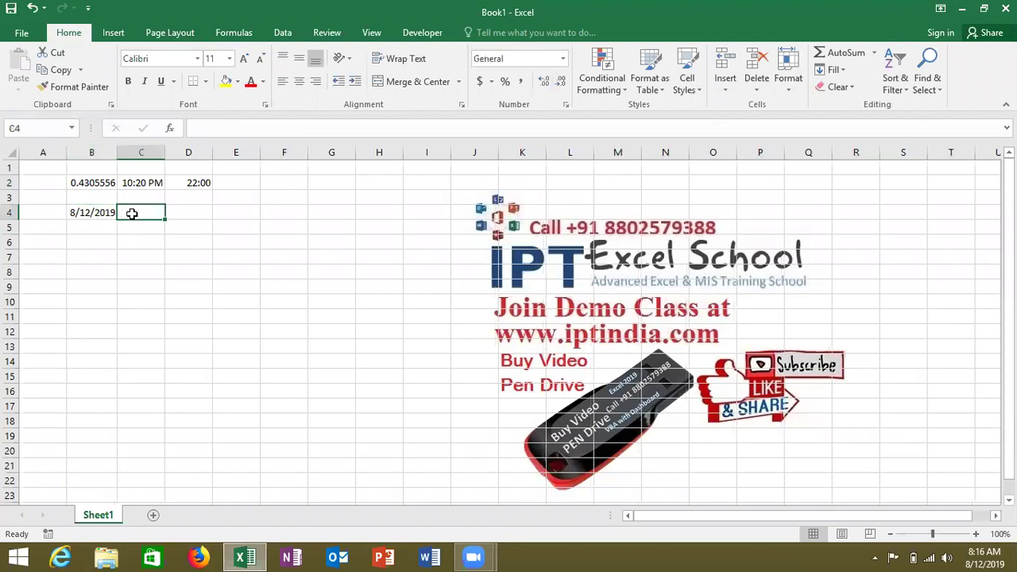
type("=")
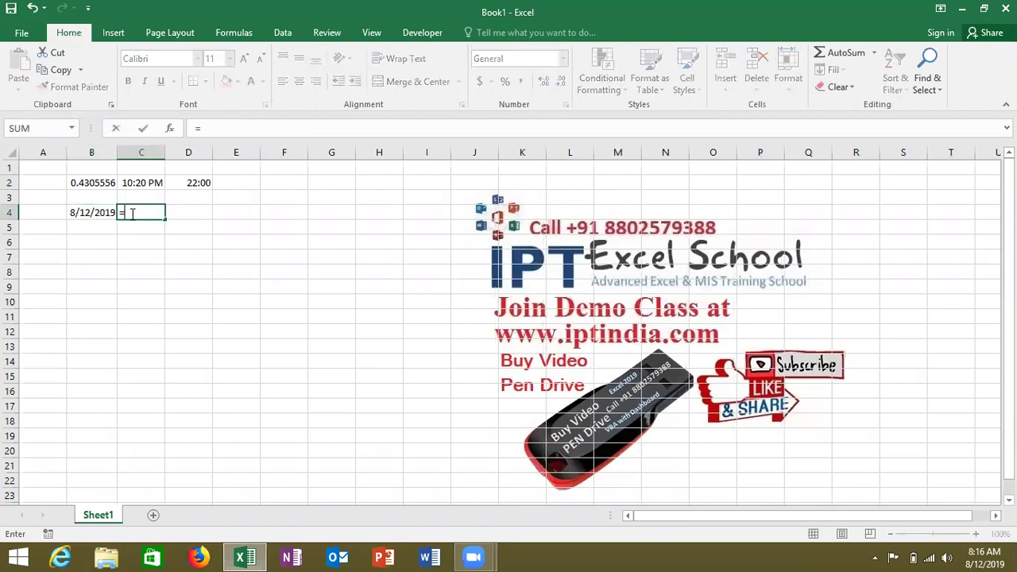
type("now")
key("Tab")
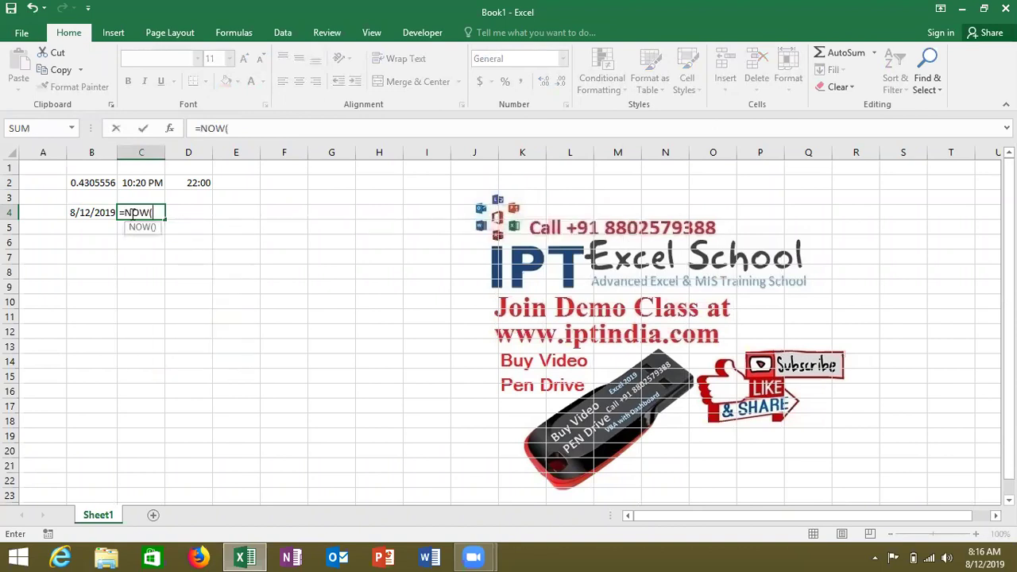
type(")")
key("Return")
left_click(132, 213)
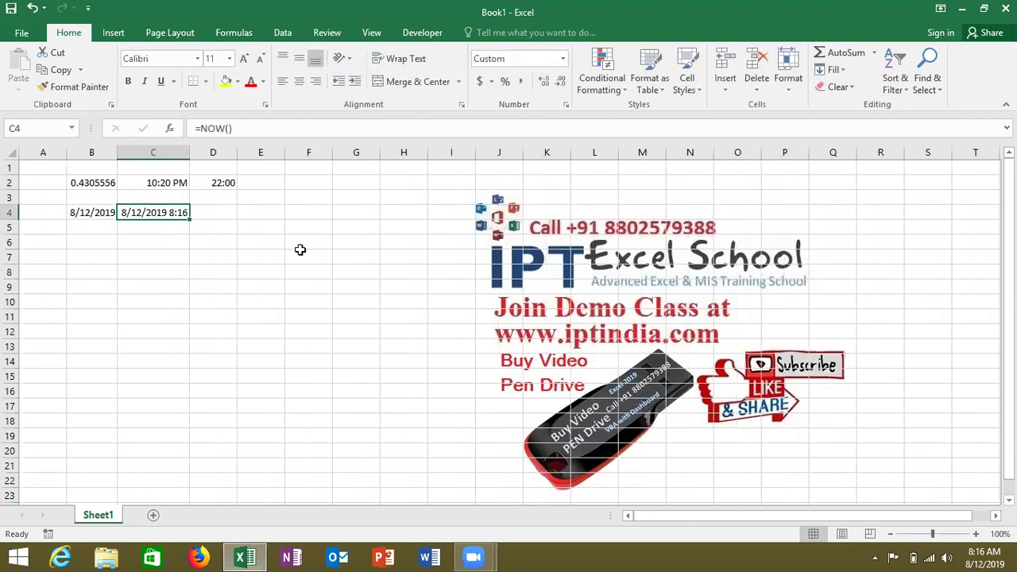
left_click(563, 59)
left_click(528, 84)
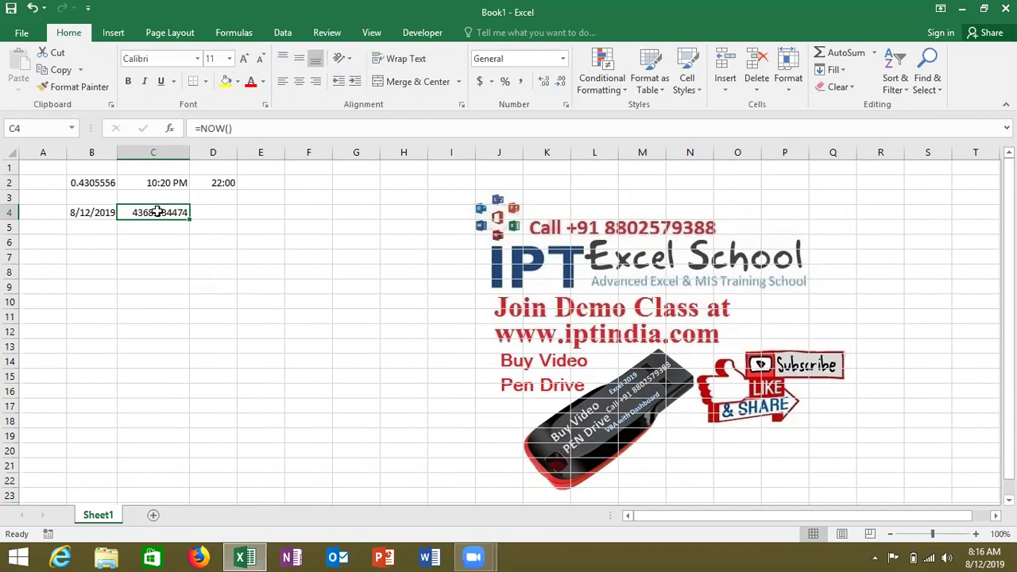
- Enter =ROUNDDOWN(C4,0) in D4 to strip the time from the date-time
left_click(228, 212)
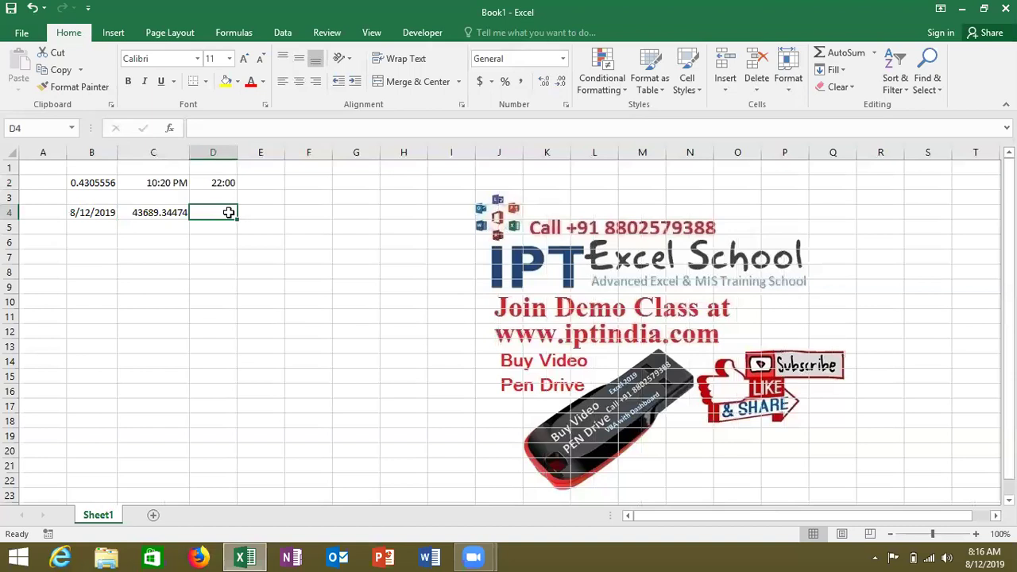
type("=ro")
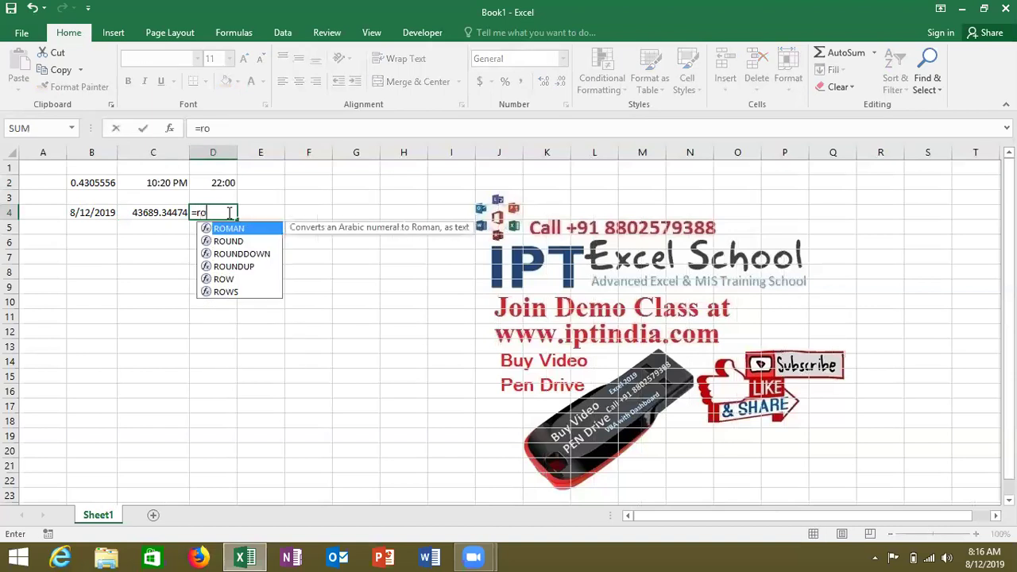
key("Down")
key("Down")
key("Tab")
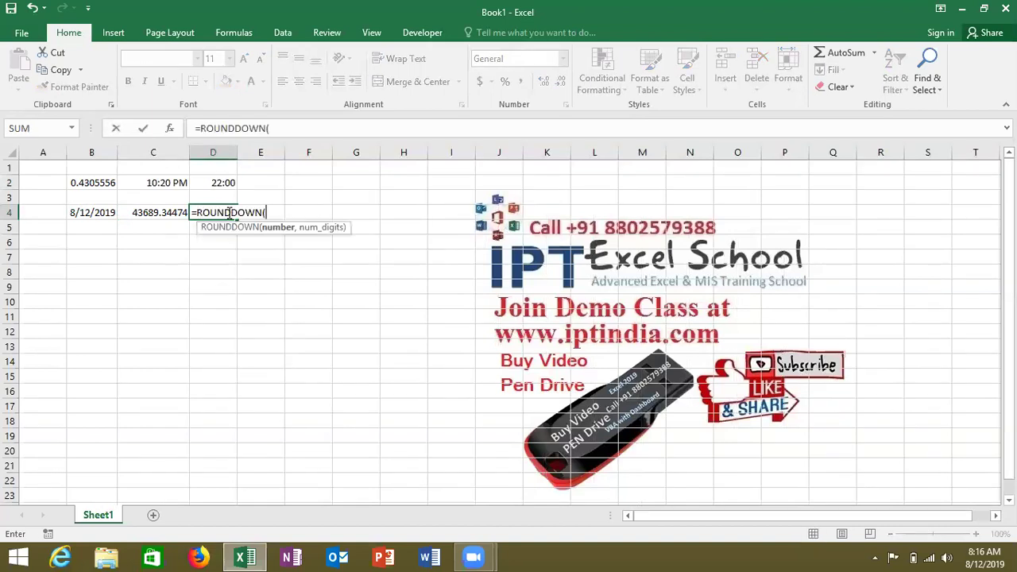
key("Left")
type(",0)")
key("Return")
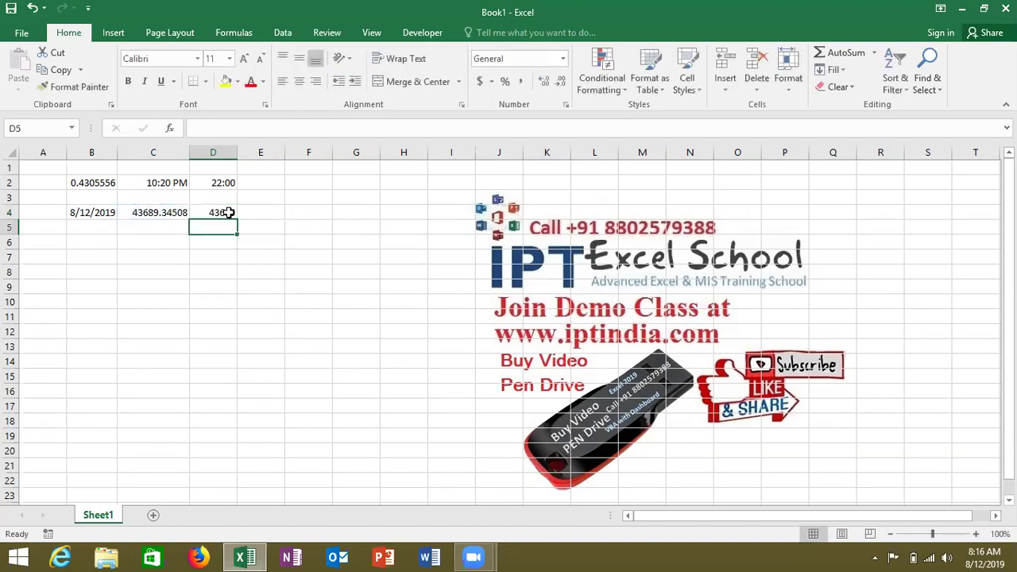
- In E4, enter =C4-D4 to subtract the rounded date from the date-time
key("Up")
key("Right")
type("=")
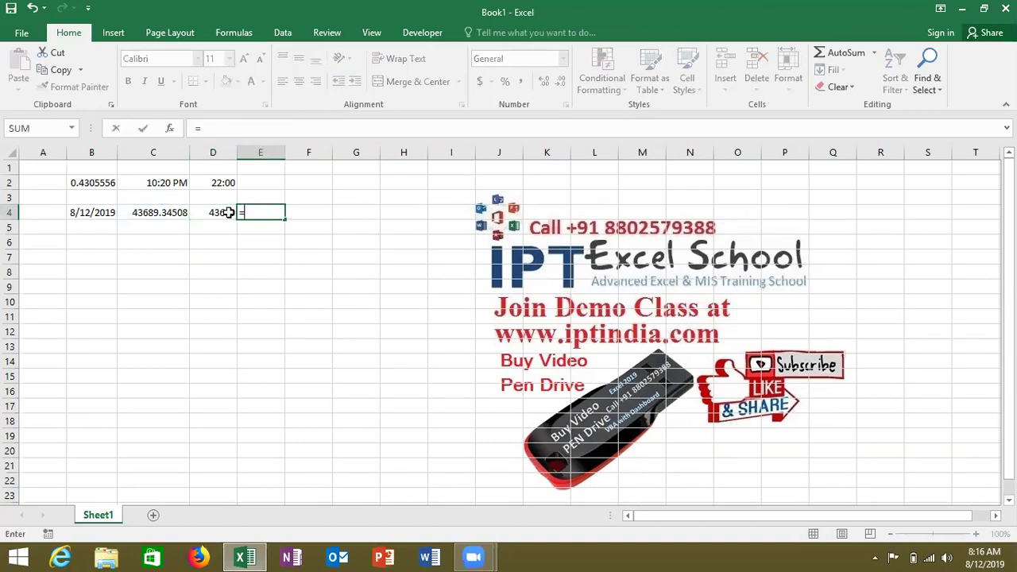
key("Left")
key("Left")
type("-")
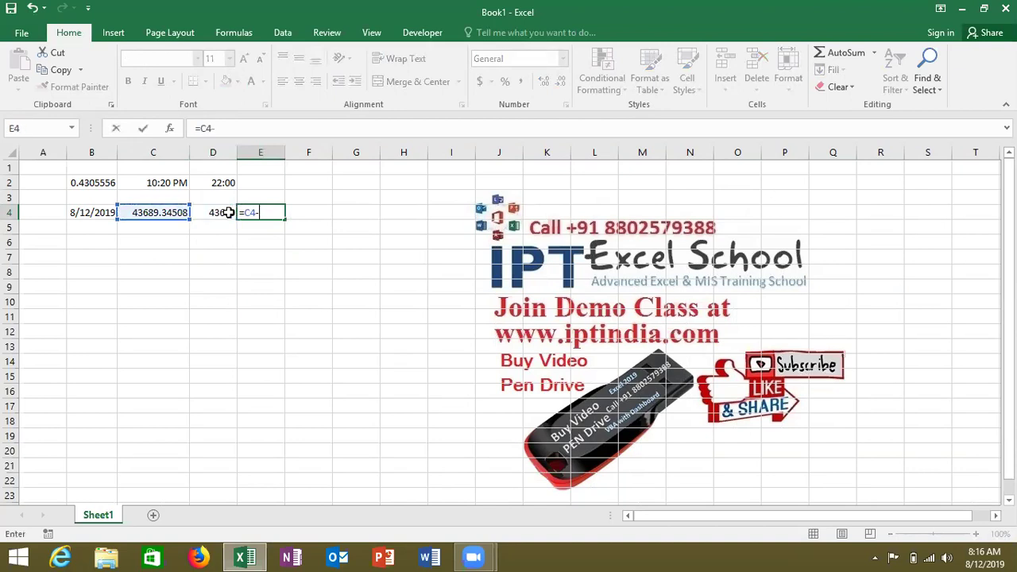
key("Left")
key("Return")
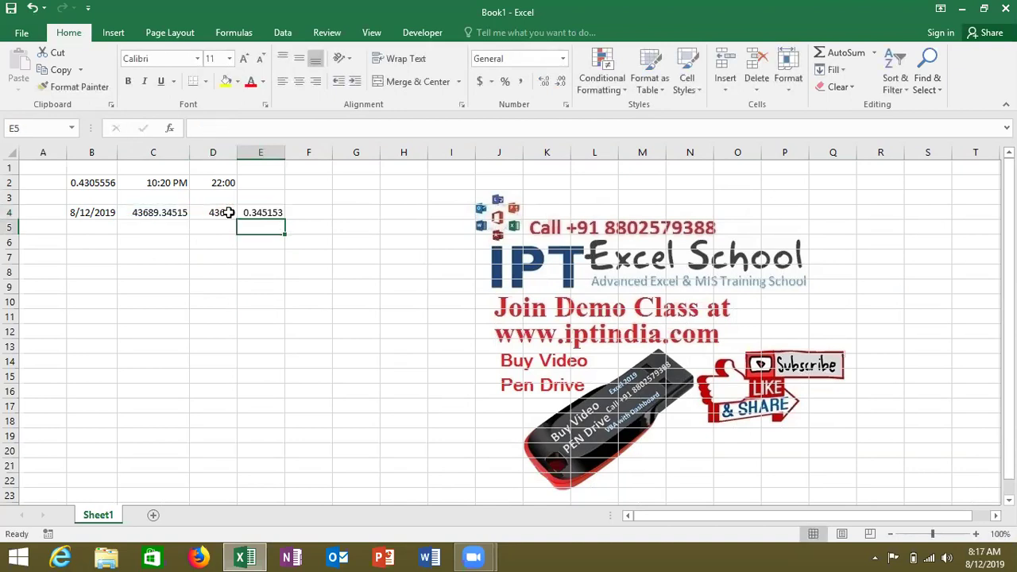
- Put =INT(C4) in C5 to get the whole date 43689
key("Up")
key("Left")
key("Down")
key("Left")
type("=int")
key("Tab")
key("Up")
key("Return")
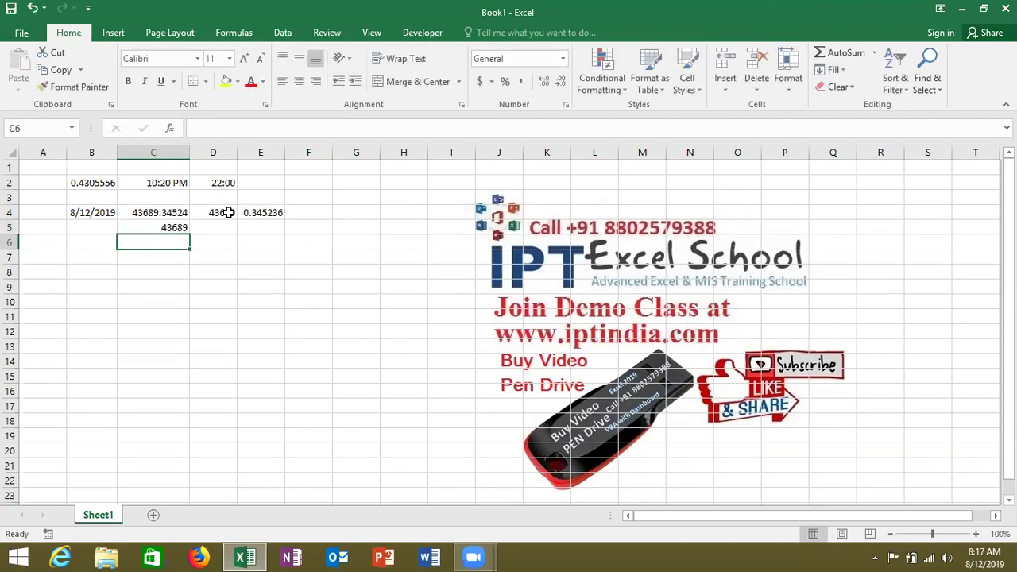
- Enter =C4-C5 in D5, giving the time fraction 0.345421
key("Right")
key("Up")
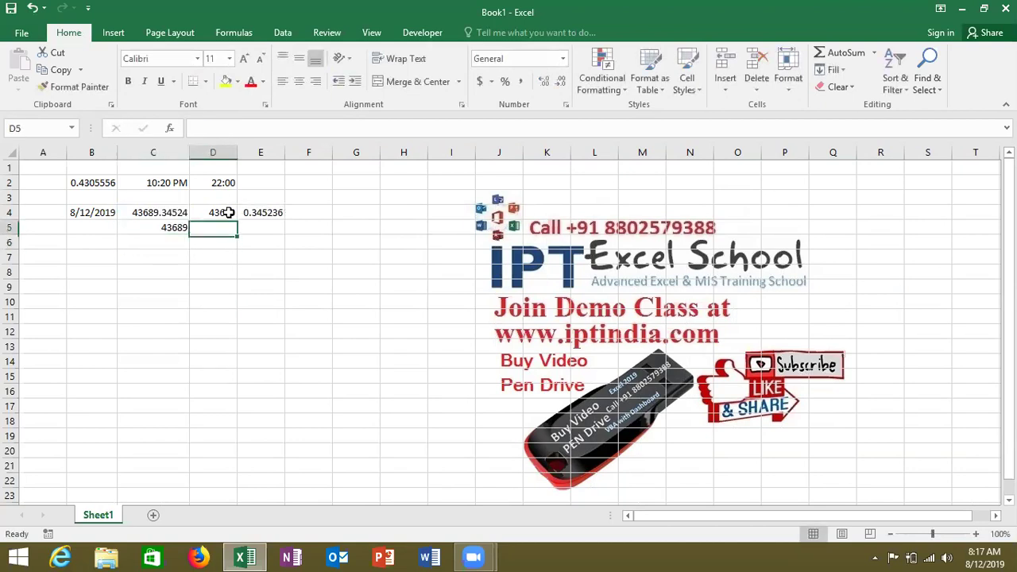
type("=")
key("BackSpace")
type("=")
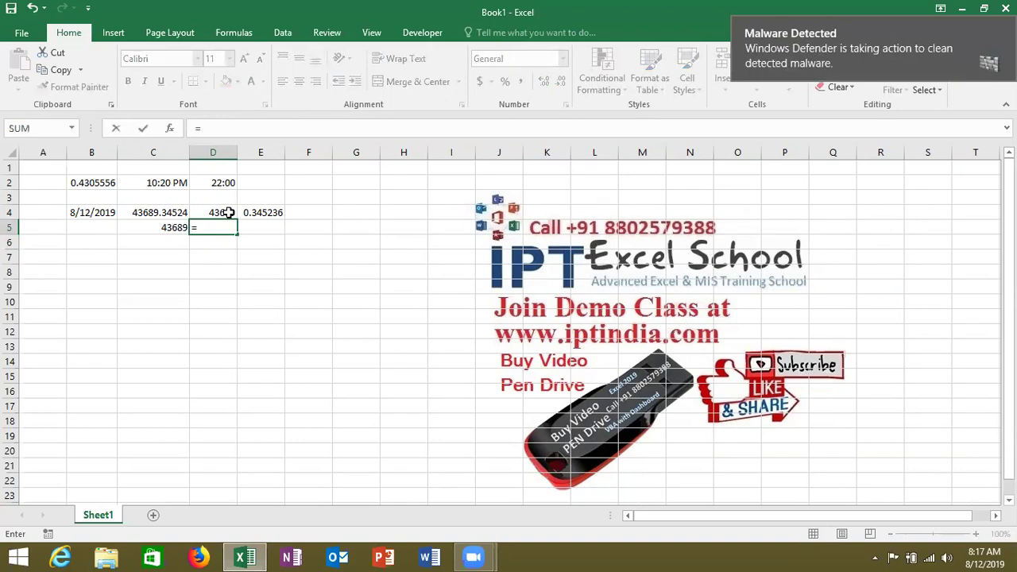
key("Left")
type("-")
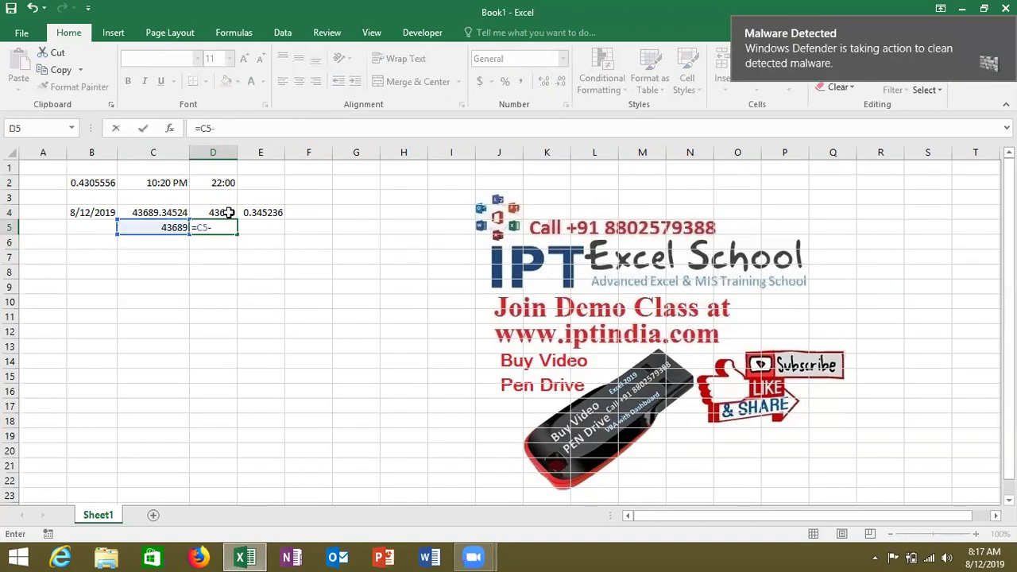
key("BackSpace")
key("BackSpace")
key("BackSpace")
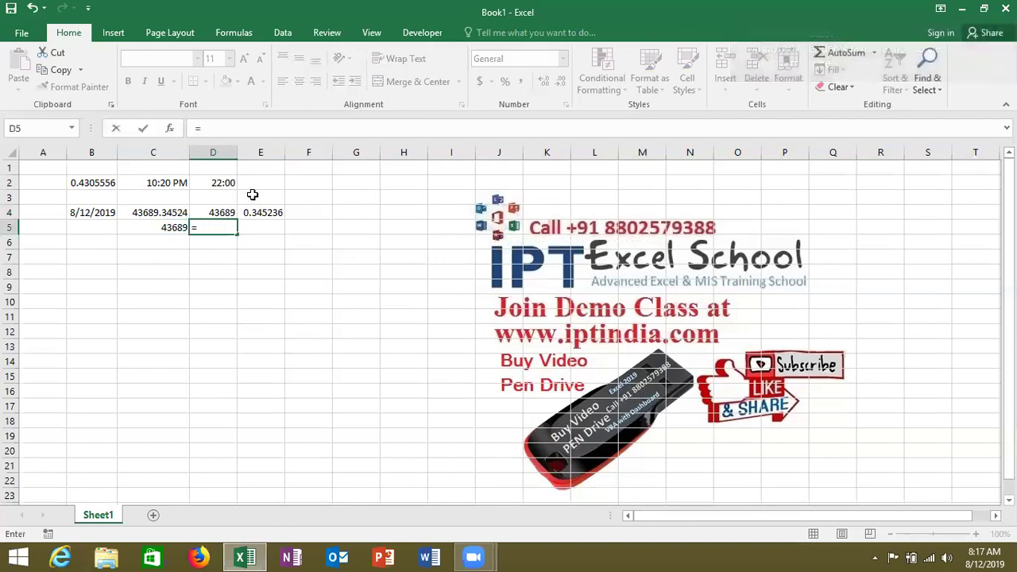
left_click(140, 212)
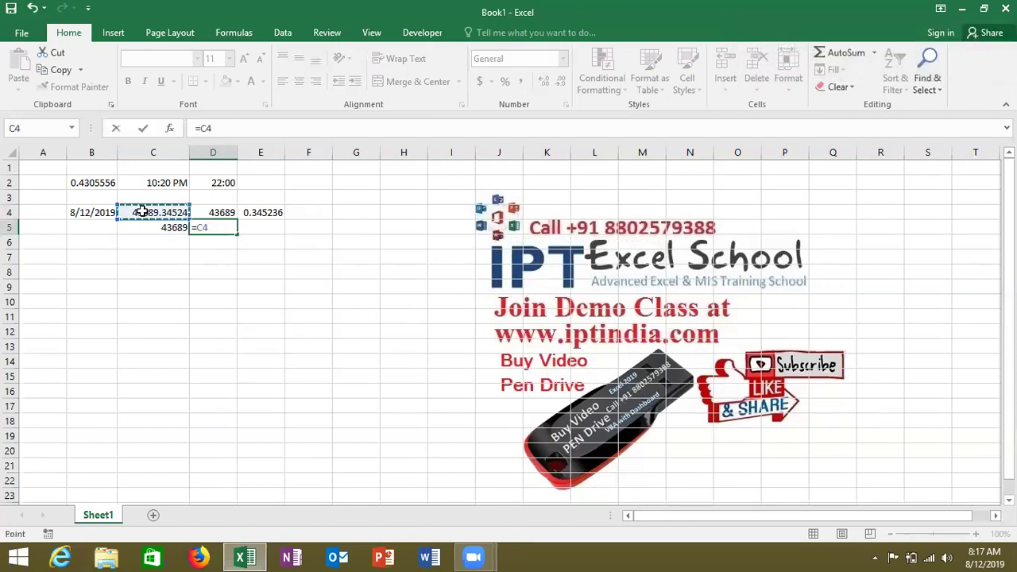
type("-")
left_click(153, 228)
key("Return")
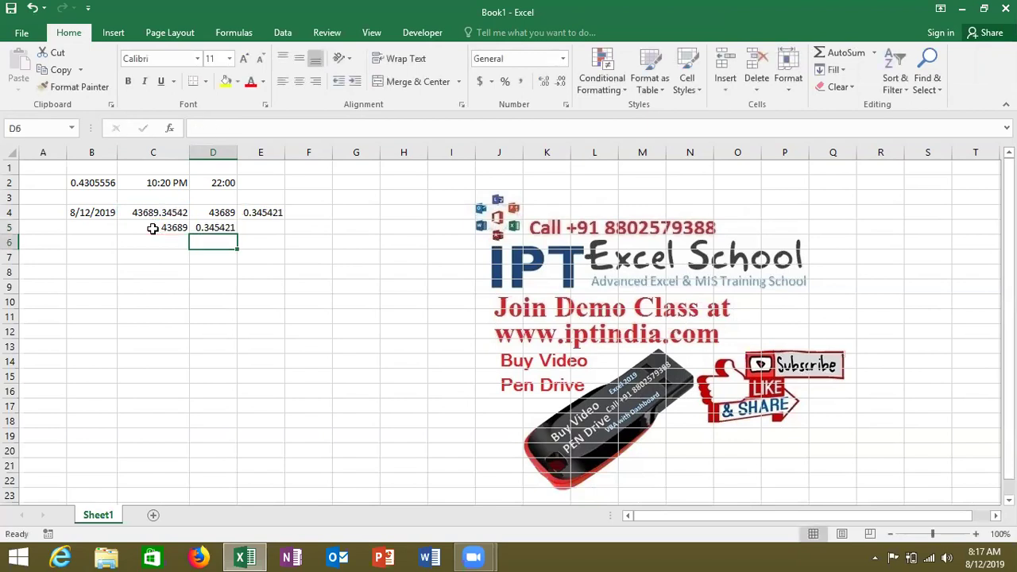
key("Up")
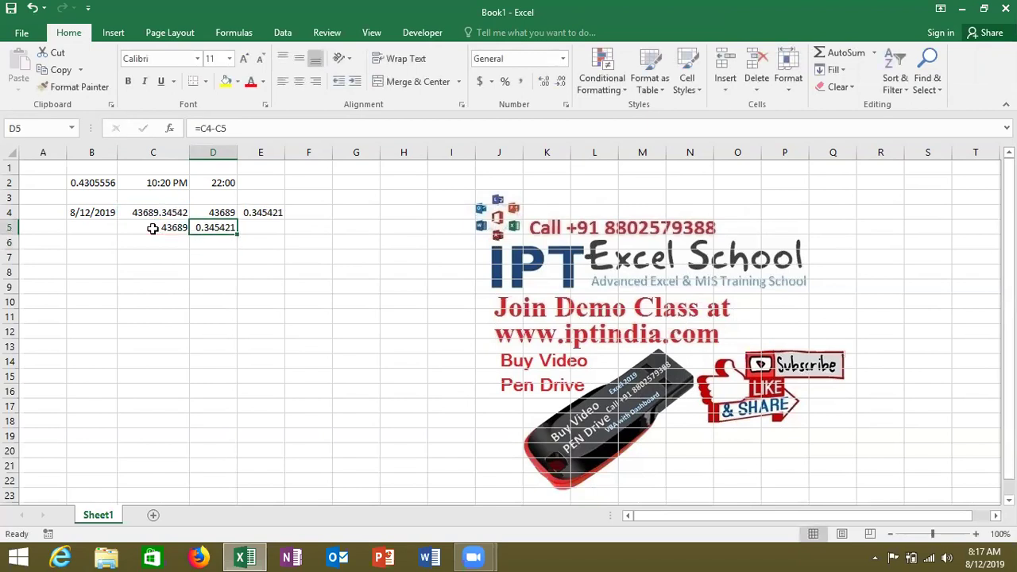
key("Down")
key("Left")
- Enter =MOD(NOW(),1) in C7
key("Down")
type("=mod")
key("Tab")
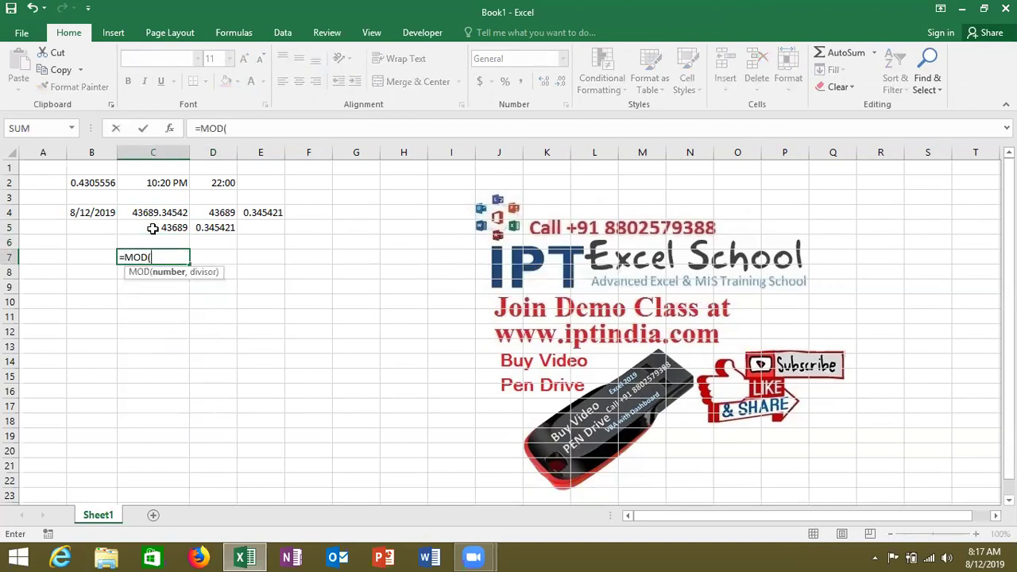
type("no")
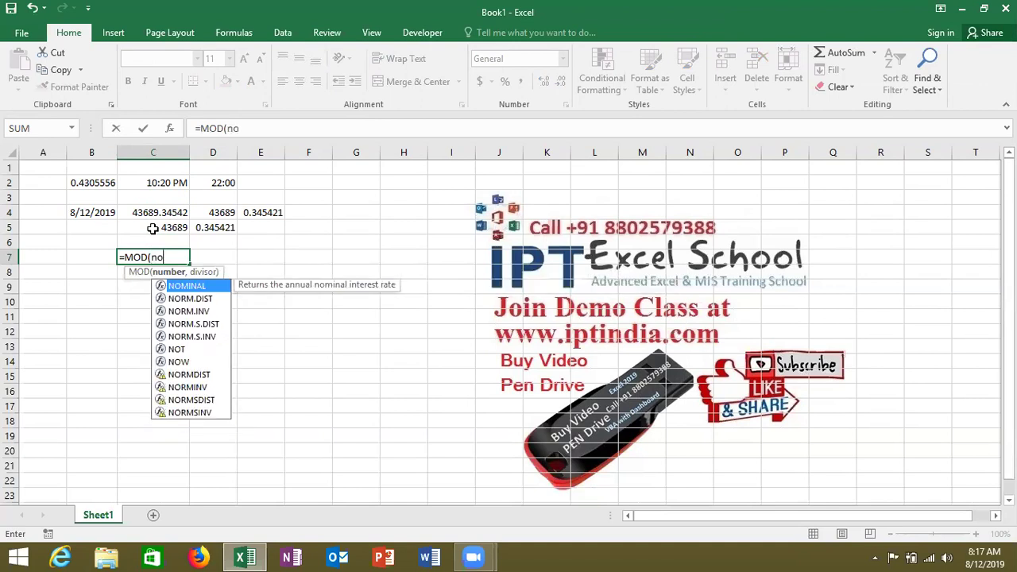
type("w")
key("Tab")
type(")")
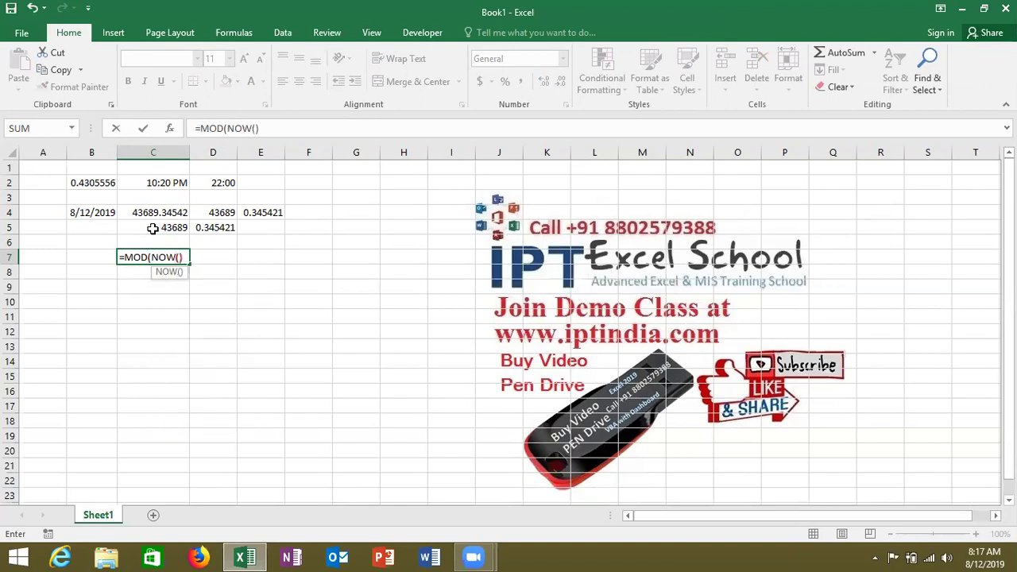
type(",1")
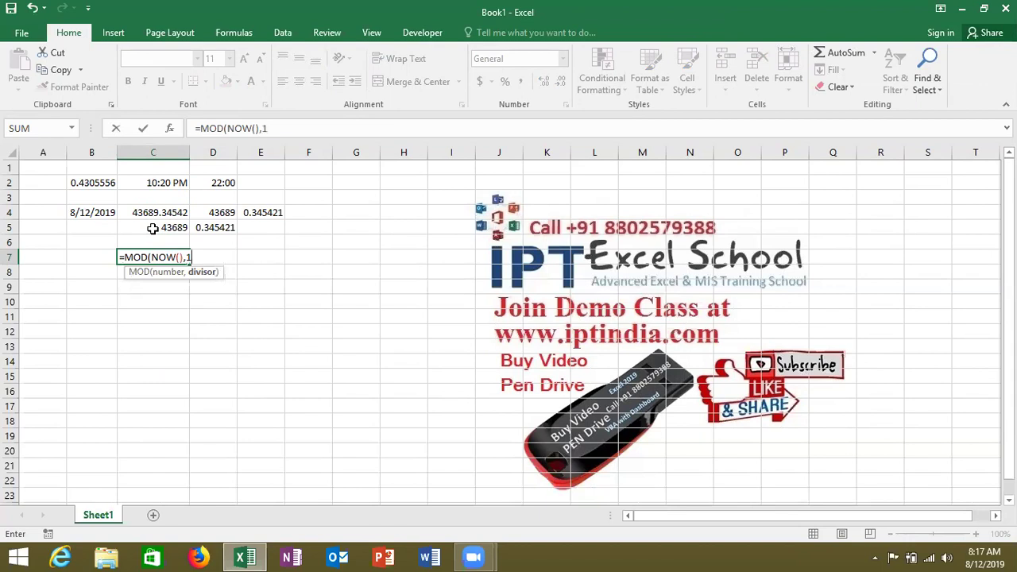
type(")")
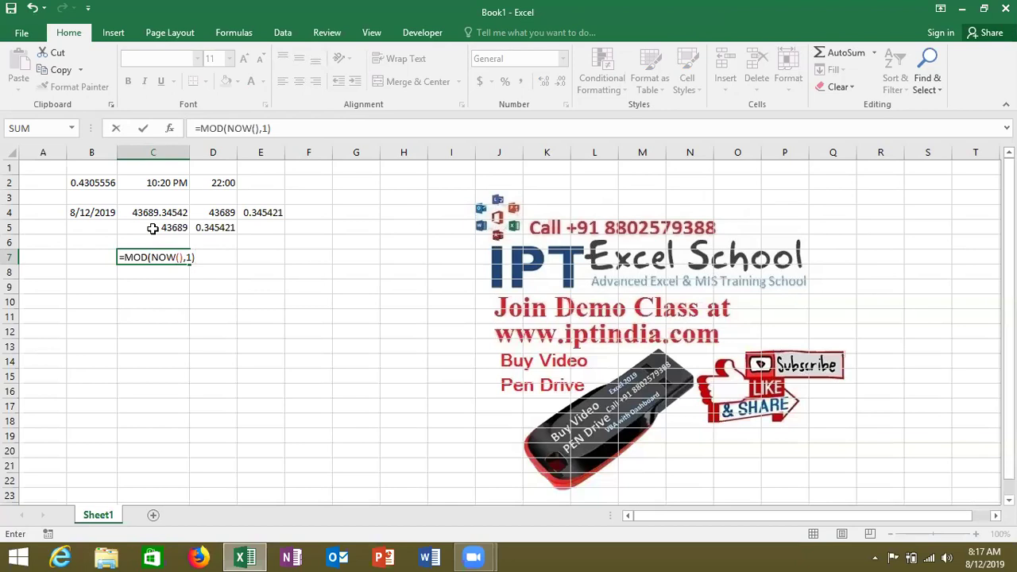
key("Return")
- Apply General format to C7 with Ctrl+Shift+~, showing 0.345831597
key("Up")
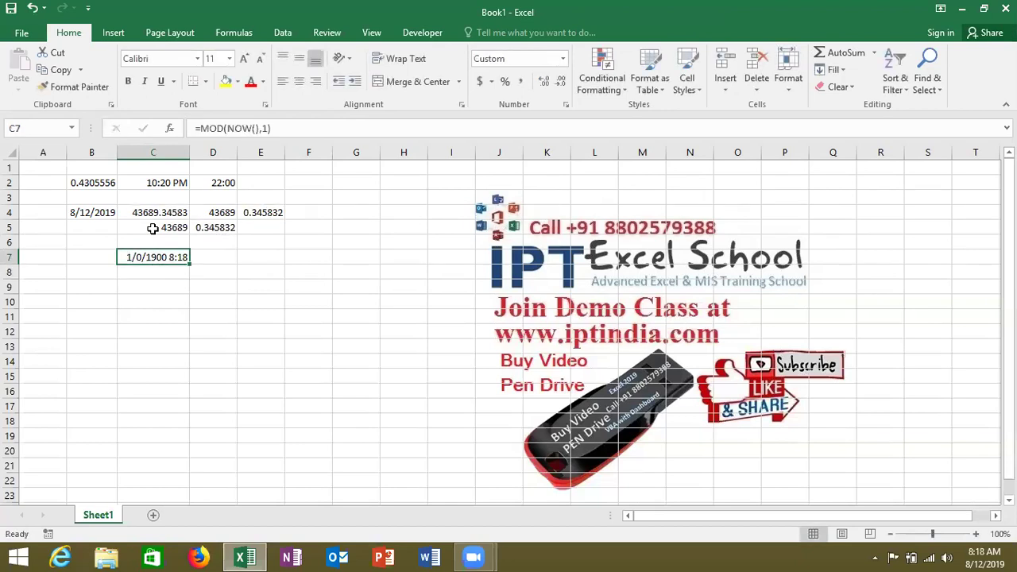
key("ctrl+shift+grave")
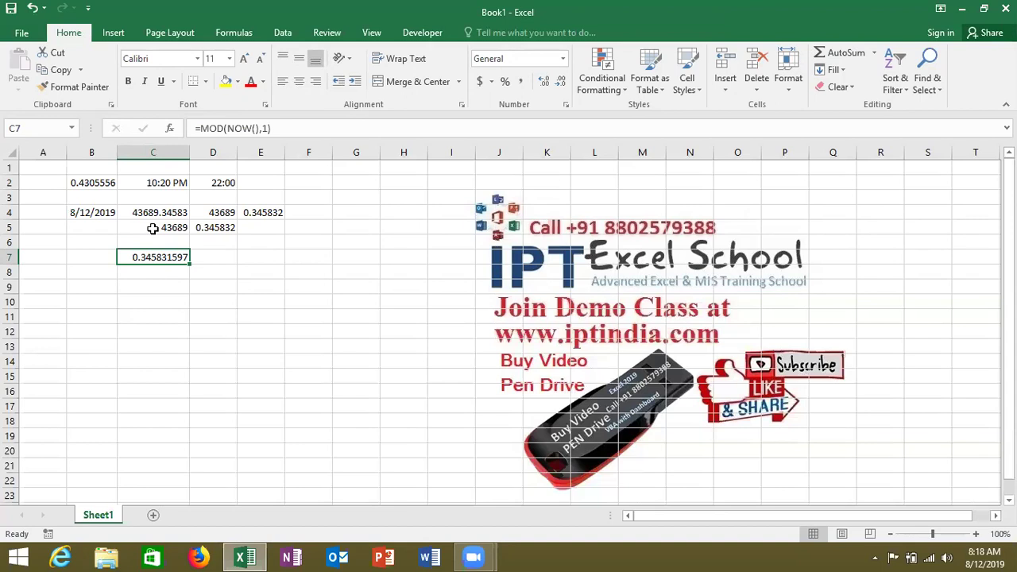
key("Down")
key("Left")
key("Down")
key("Left")
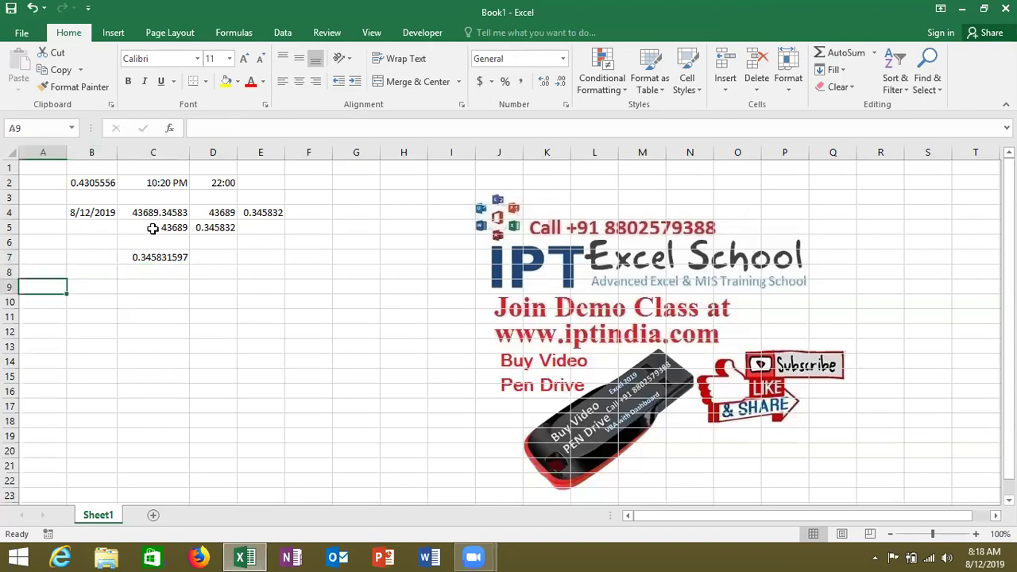
key("Right")
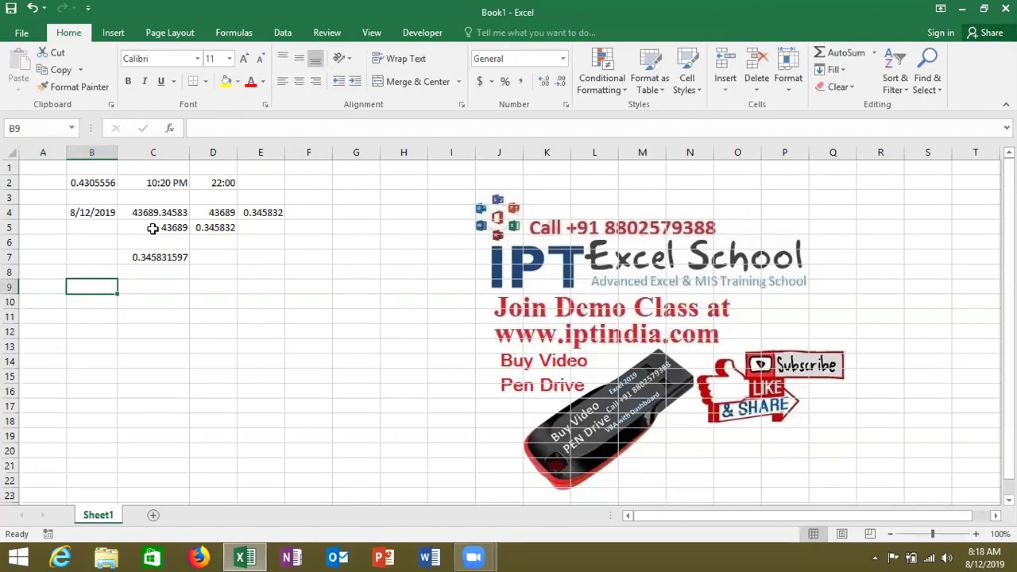
- Enter 10:30:45 in B9 and =HOUR(B9) in C9, returning 10
type("10:30:45")
key("Return")
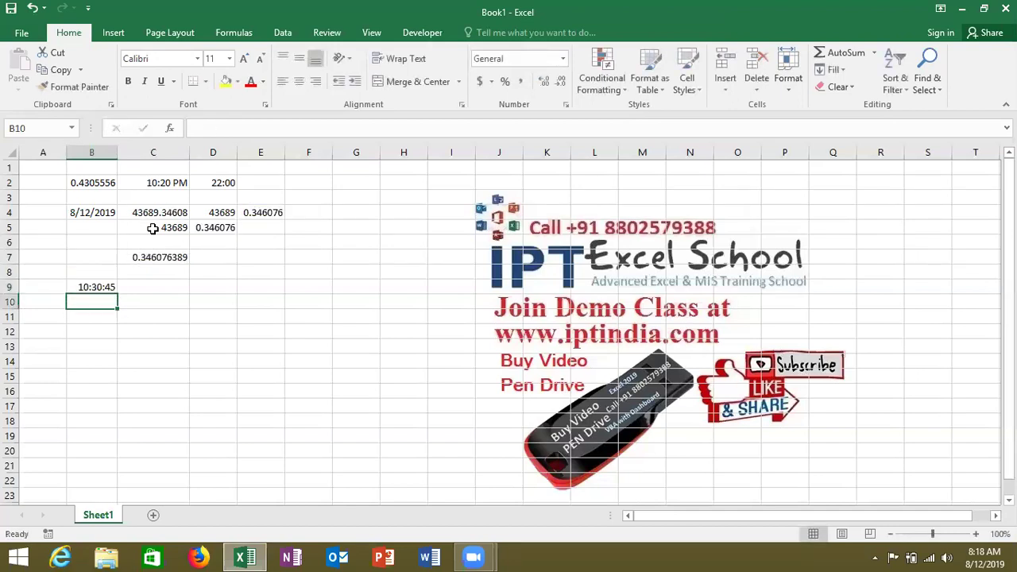
key("Up")
key("Right")
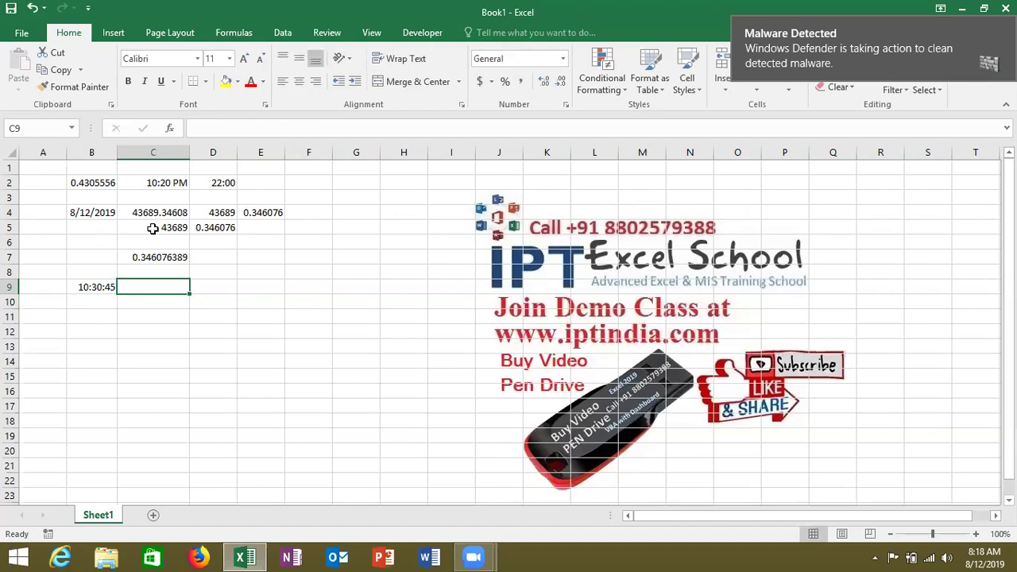
type("=")
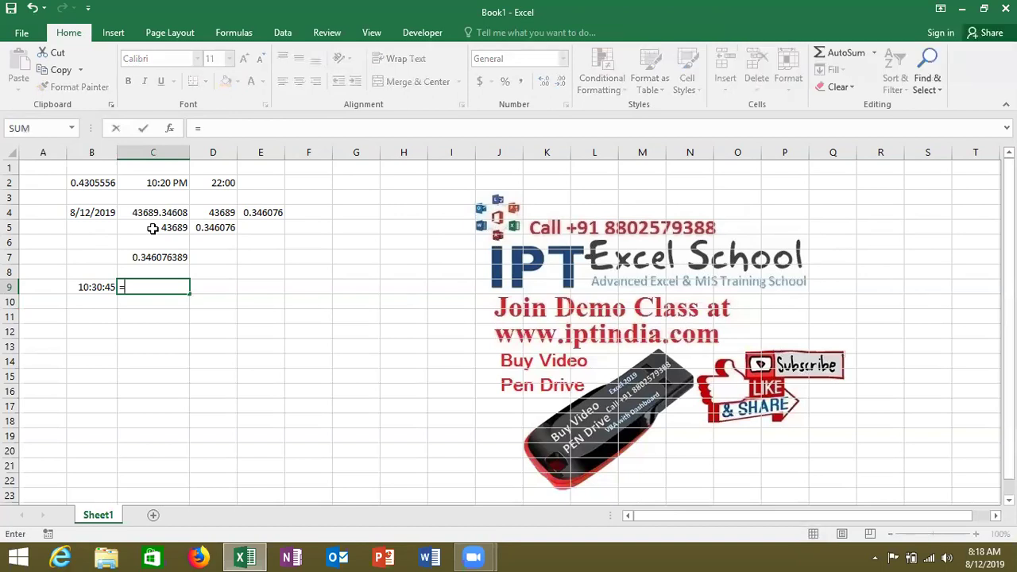
type("hour")
key("Tab")
key("Left")
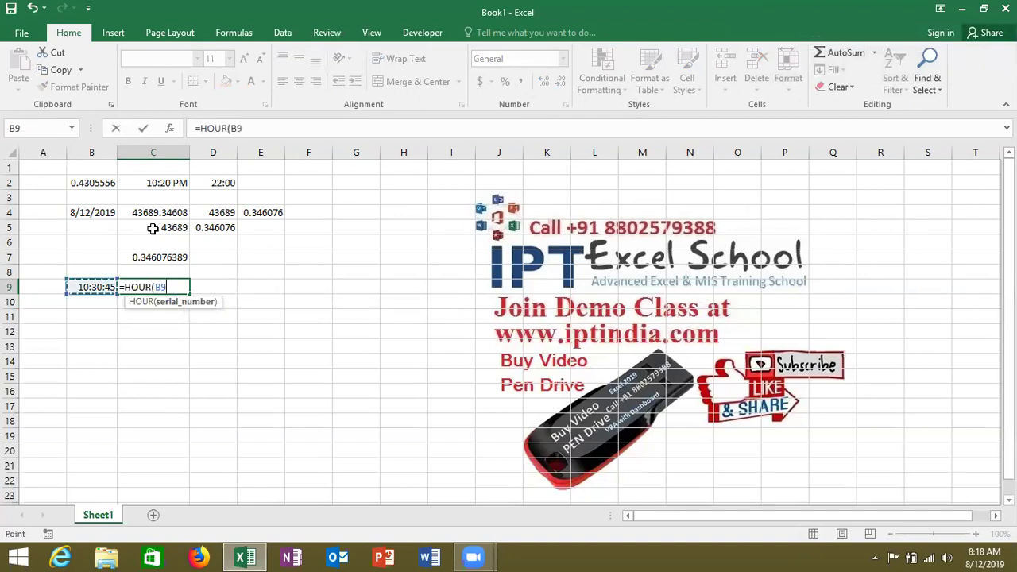
type(")")
key("ctrl+Return")
key("Return")
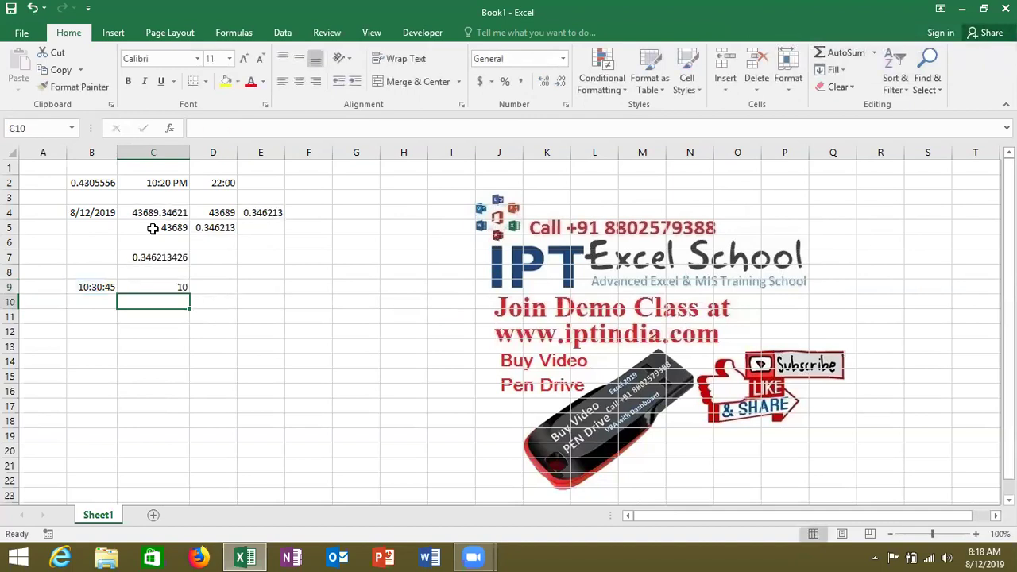
- Enter =MINUTE(B9) in D9, returning 30
key("Right")
key("Up")
type("=")
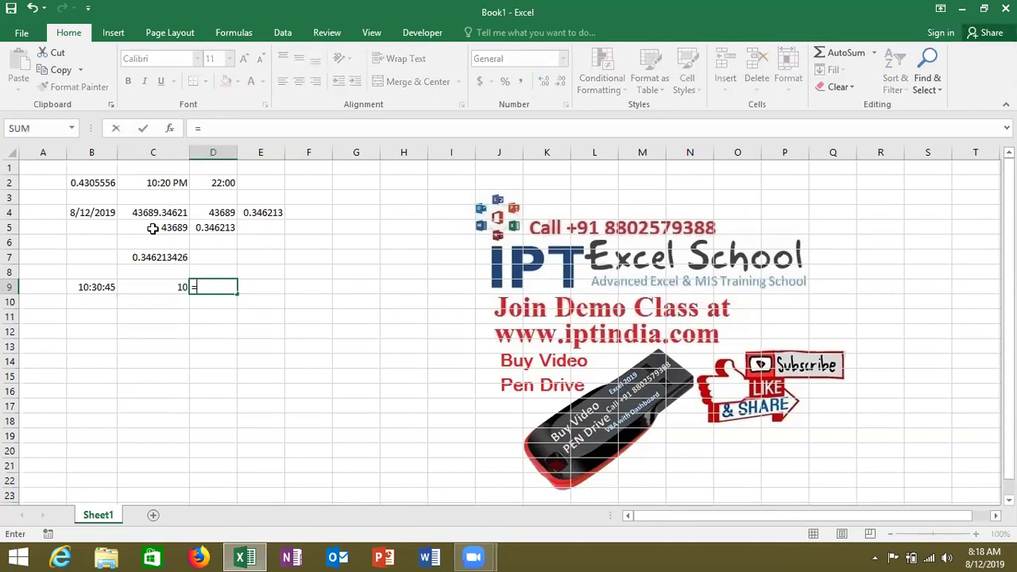
type("min")
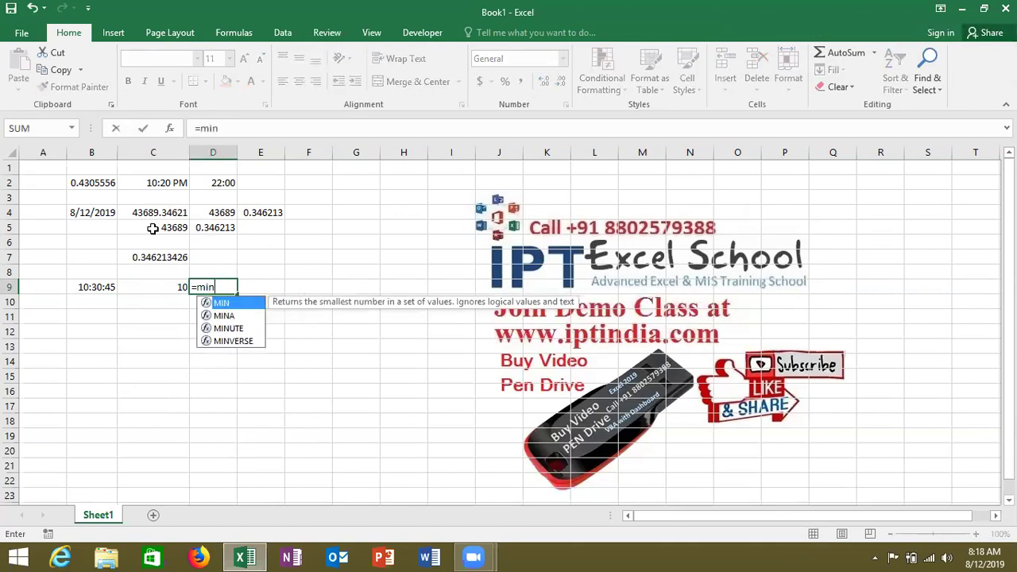
key("Down")
key("Down")
key("Tab")
key("Left")
key("Left")
type(")")
key("Tab")
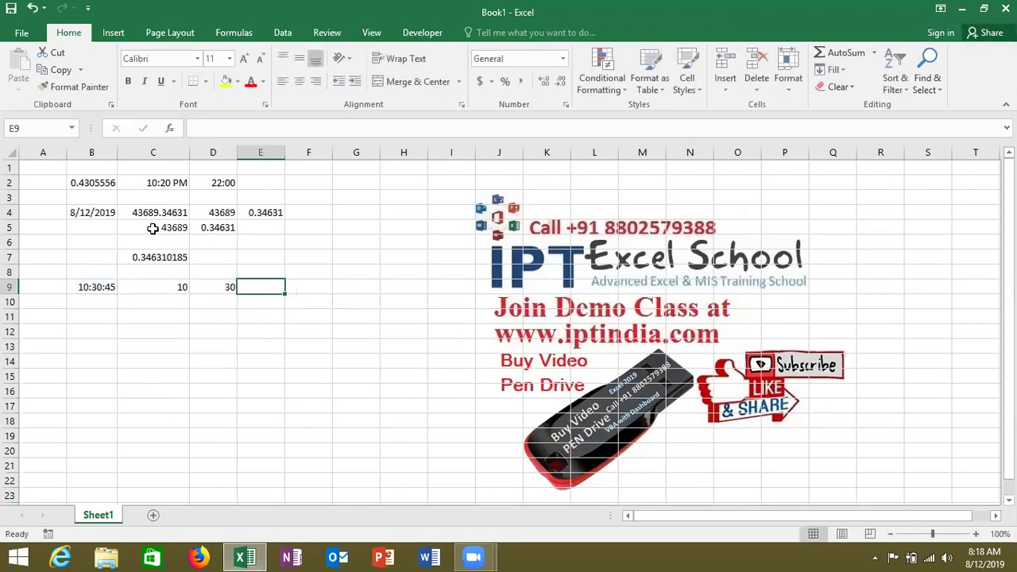
- Enter =SECOND(B9) in E9, returning 45
type("=se")
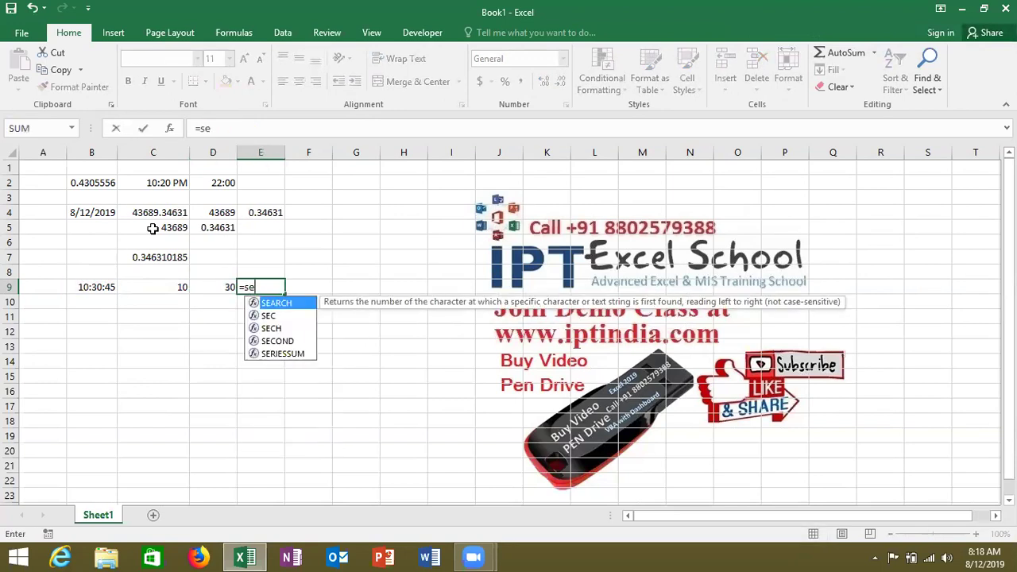
key("Down")
key("Down")
key("Down")
key("Tab")
key("Left")
key("Left")
key("Left")
type(")")
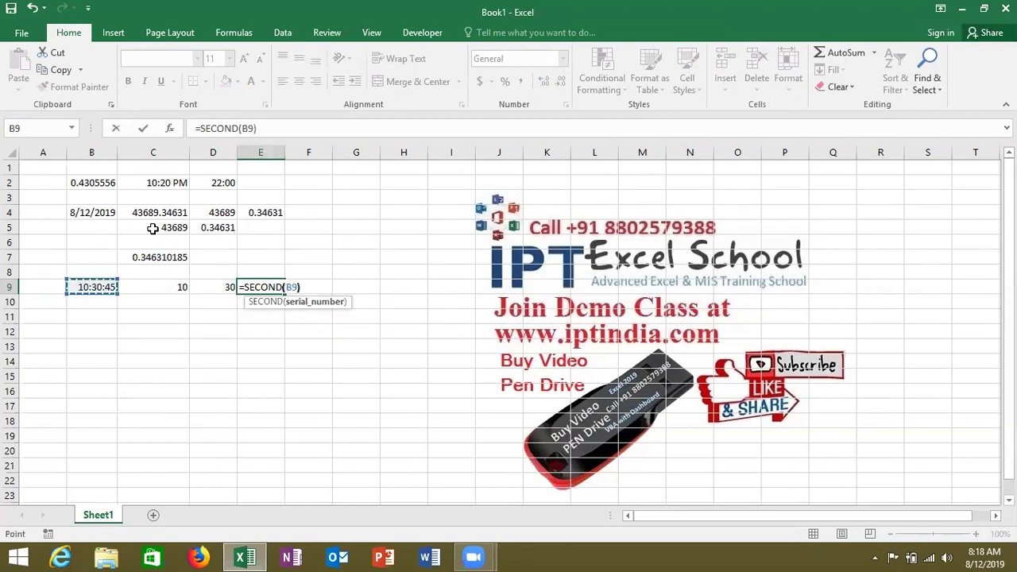
key("Return")
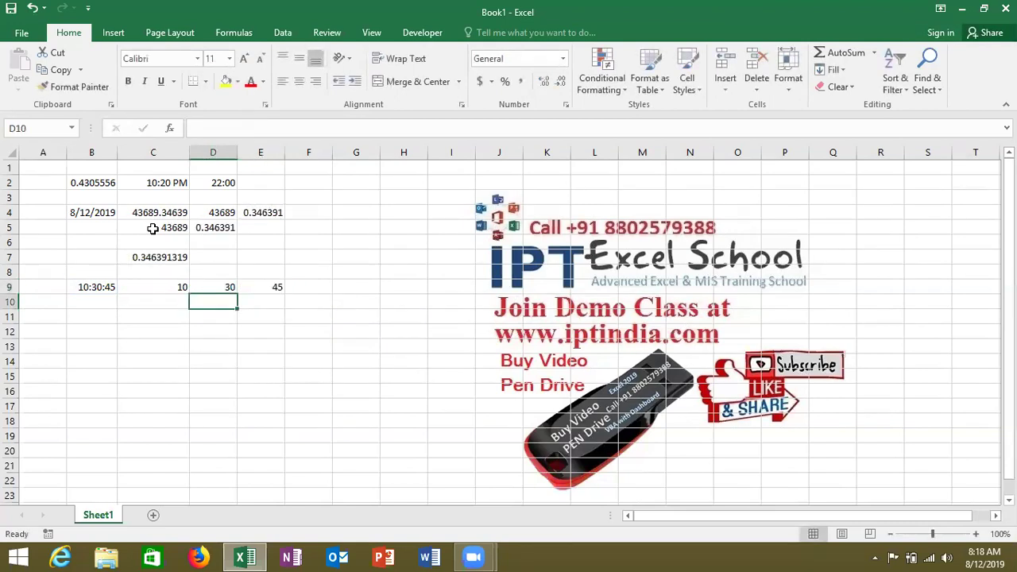
key("Up")
key("Right")
key("Left")
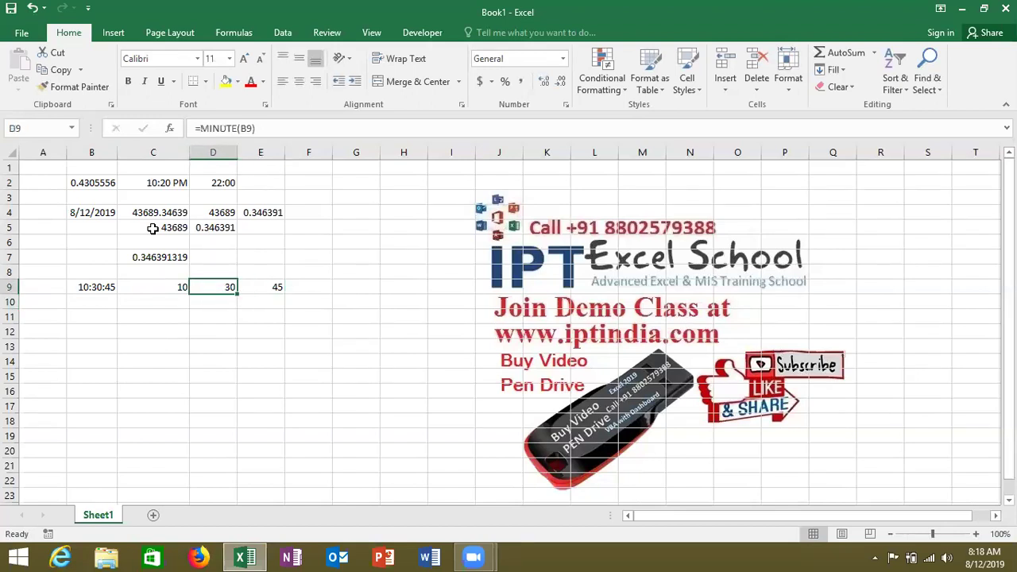
key("Left")
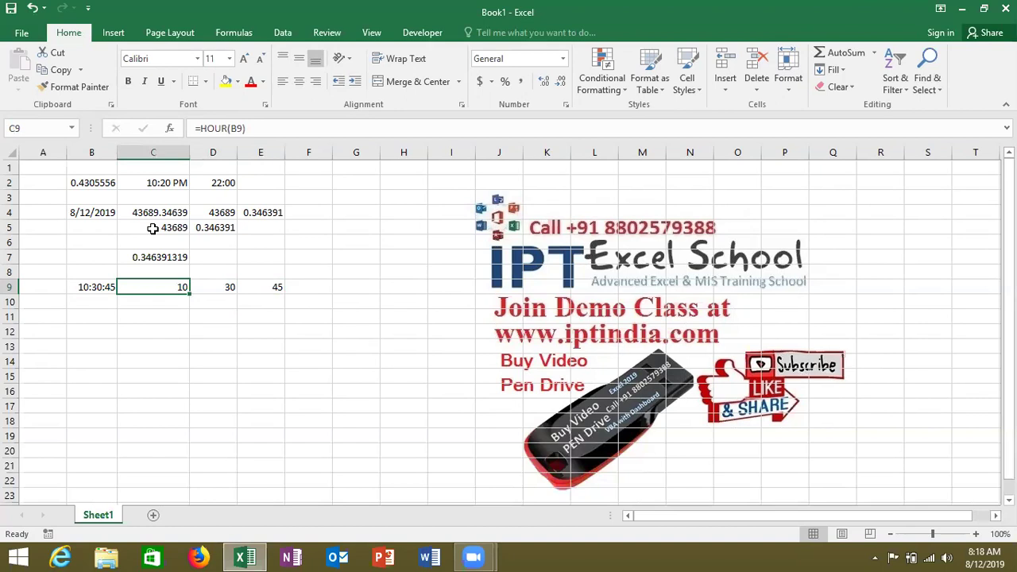
key("Down")
key("Left")
- Enter the time 8:20 in B10 and the label 'mt' in C11
type("8:")
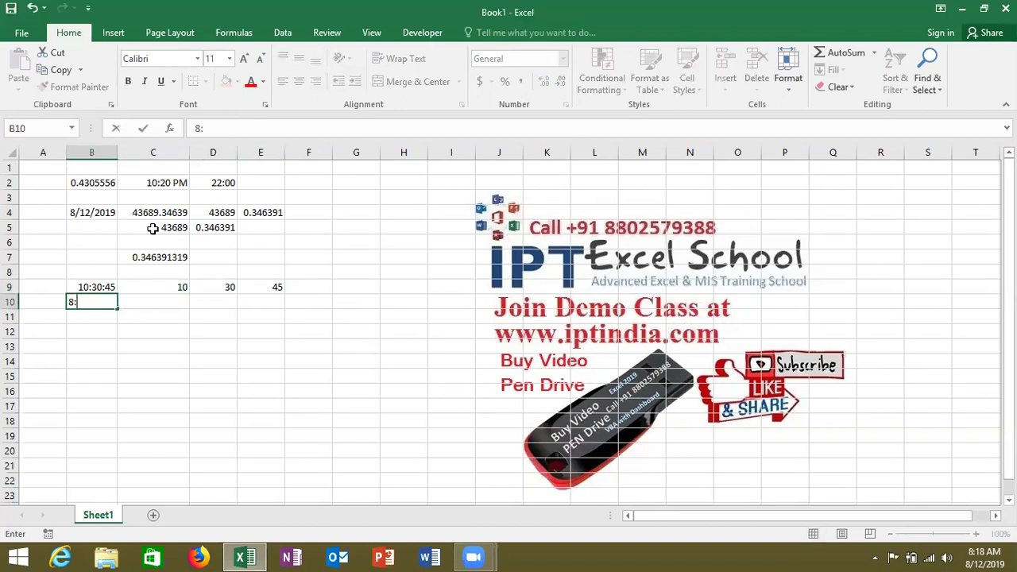
type("20")
key("Return")
key("Up")
key("Right")
key("Down")
type("mt")
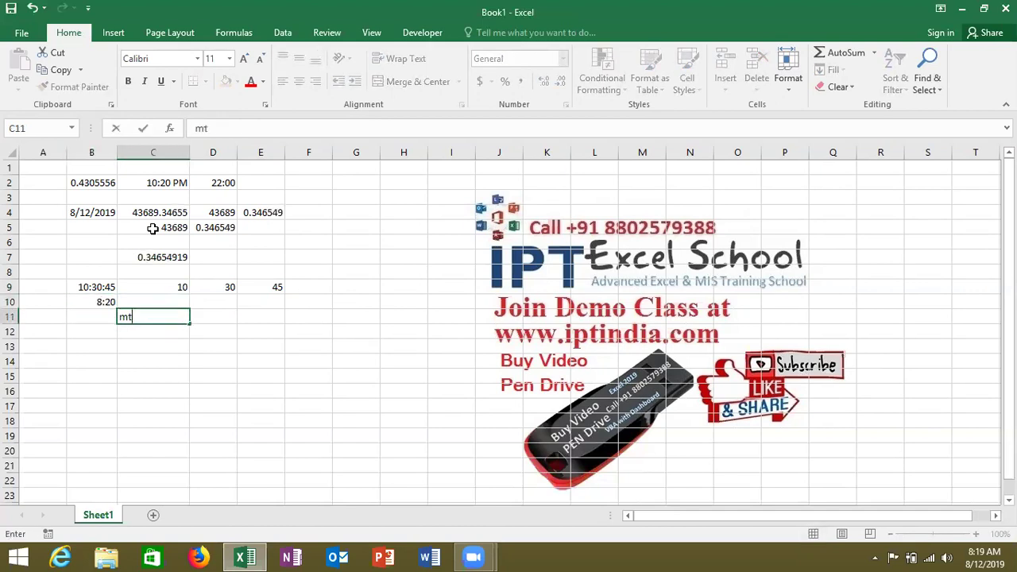
key("Return")
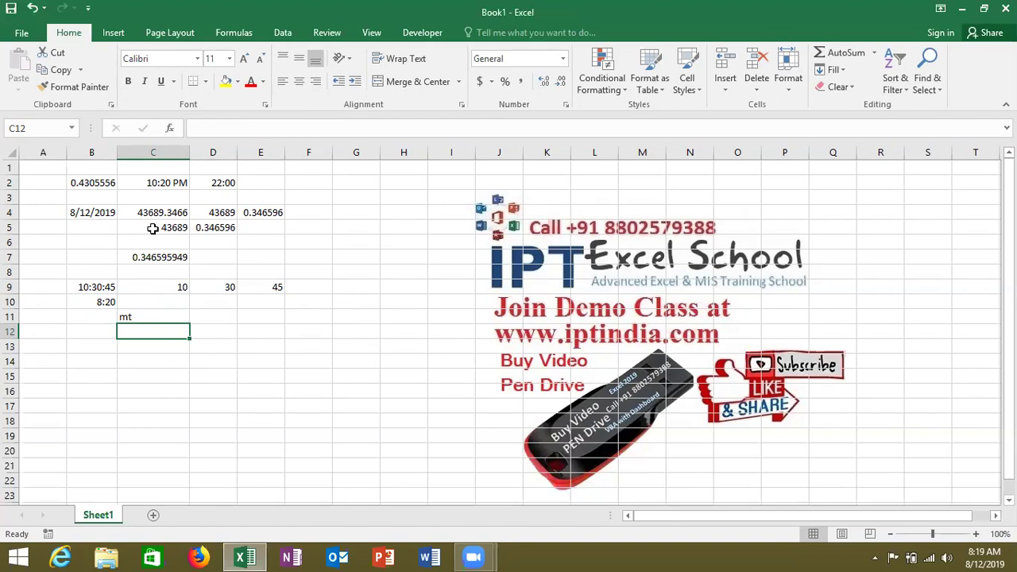
- Enter =HOUR(B10)*60+MINUTE(B10) in C10 and format it as General, showing 500
key("Up")
key("Up")
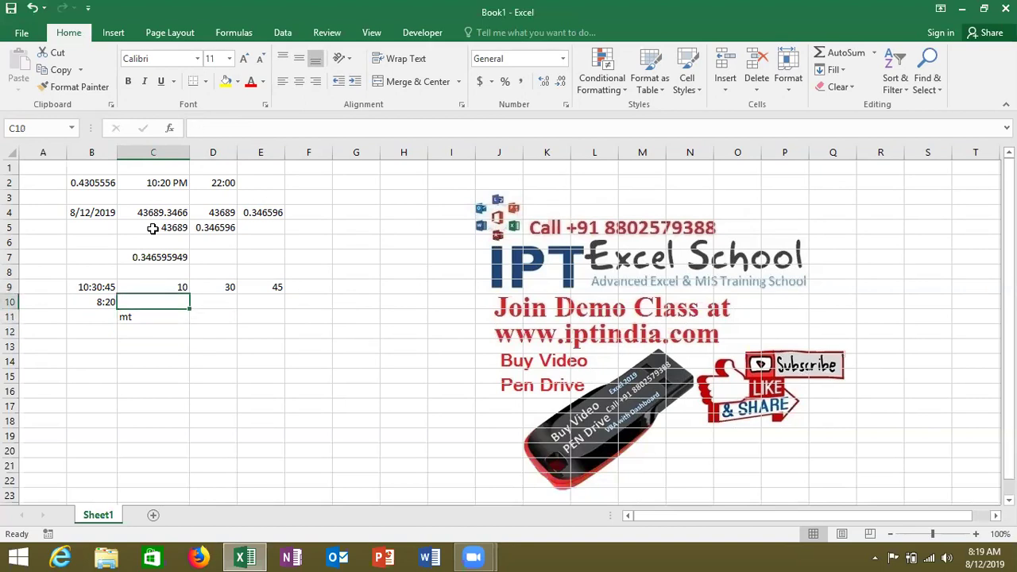
type("=")
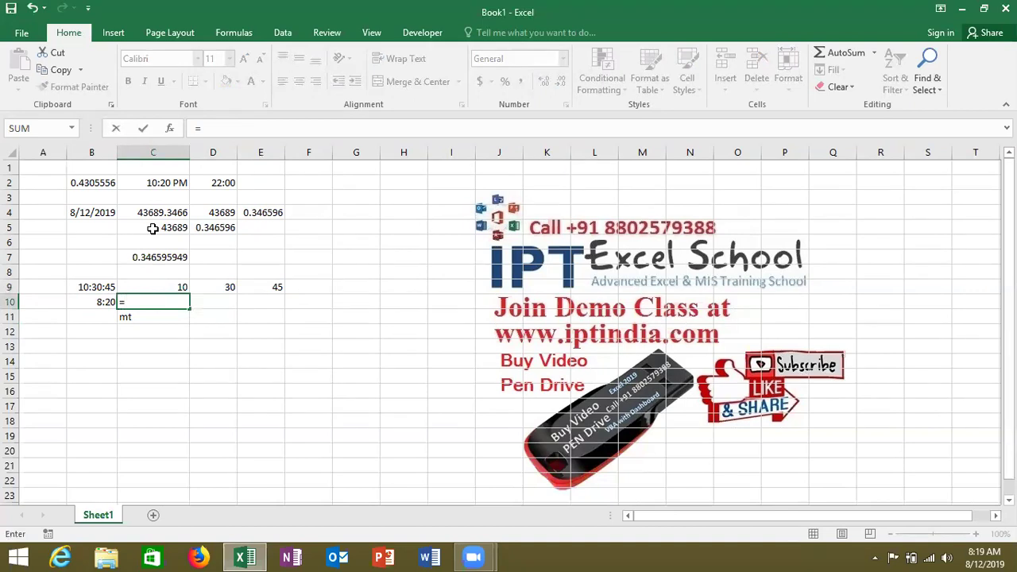
type("ho")
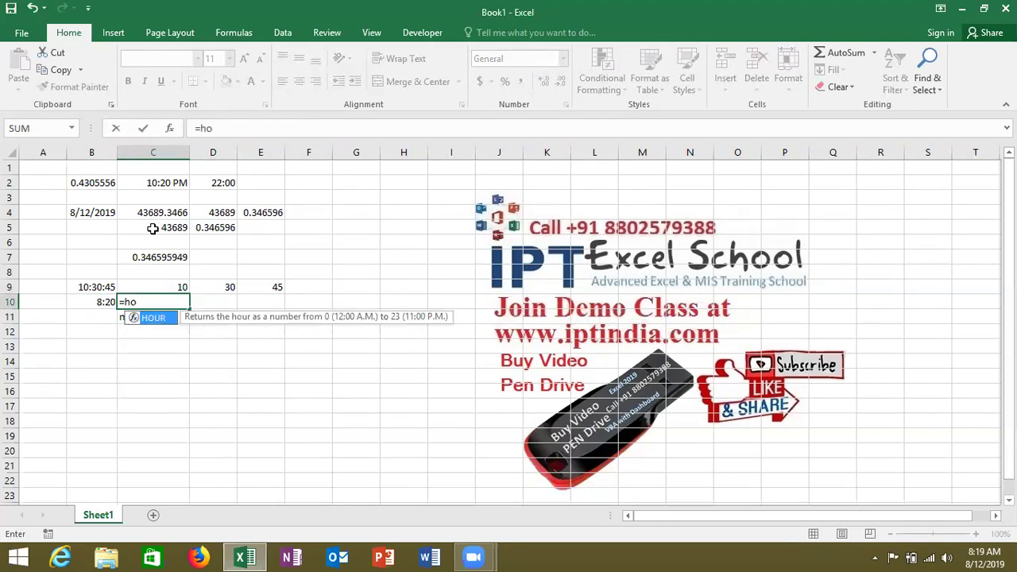
key("Tab")
key("Left")
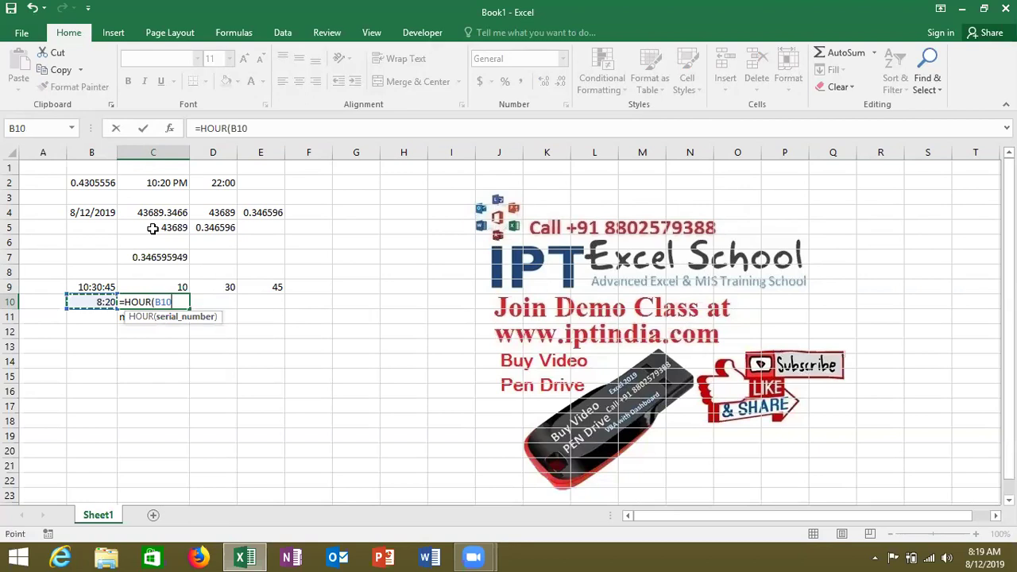
type(")*60+")
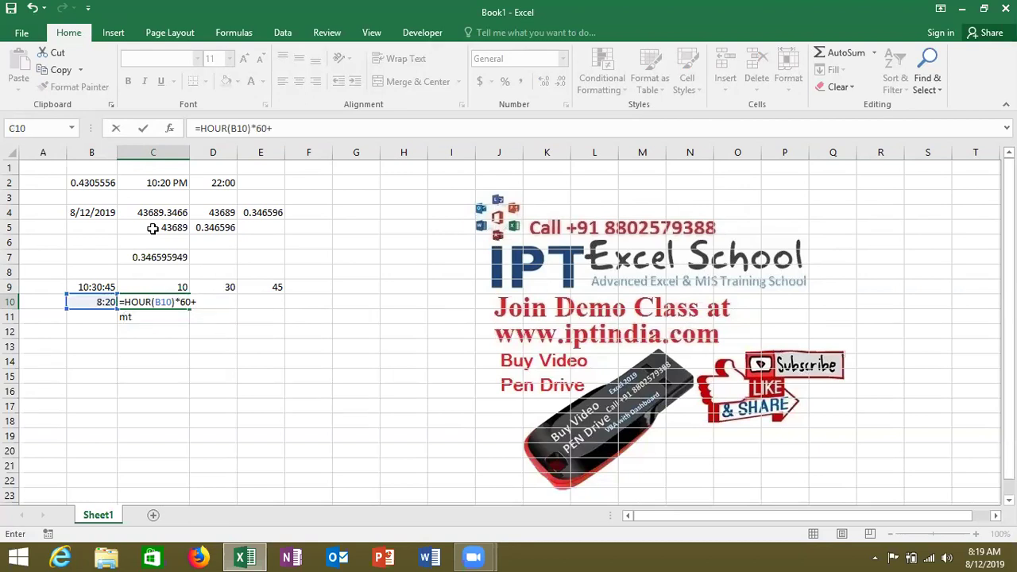
type("mi")
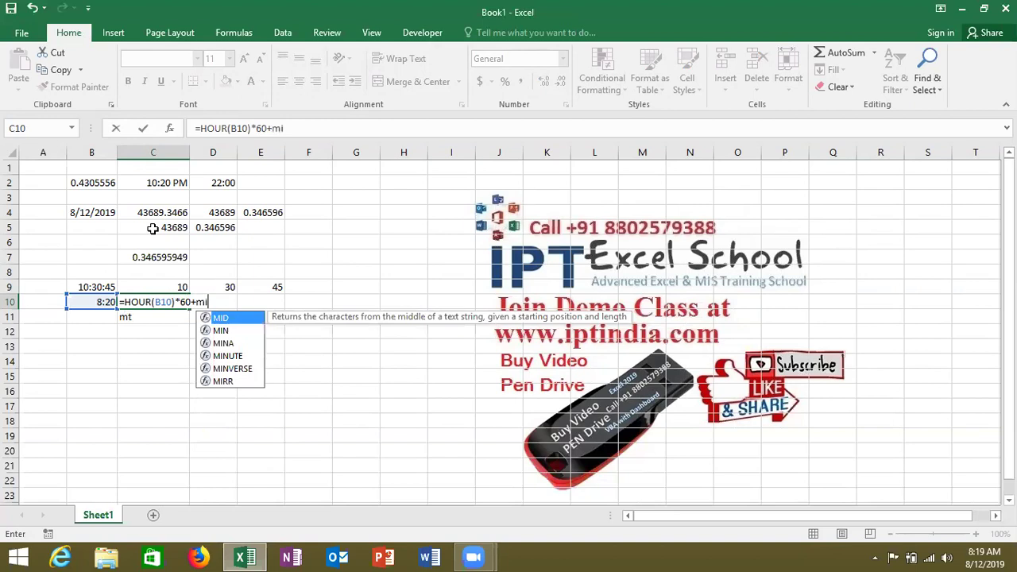
key("Down")
key("Down")
key("Down")
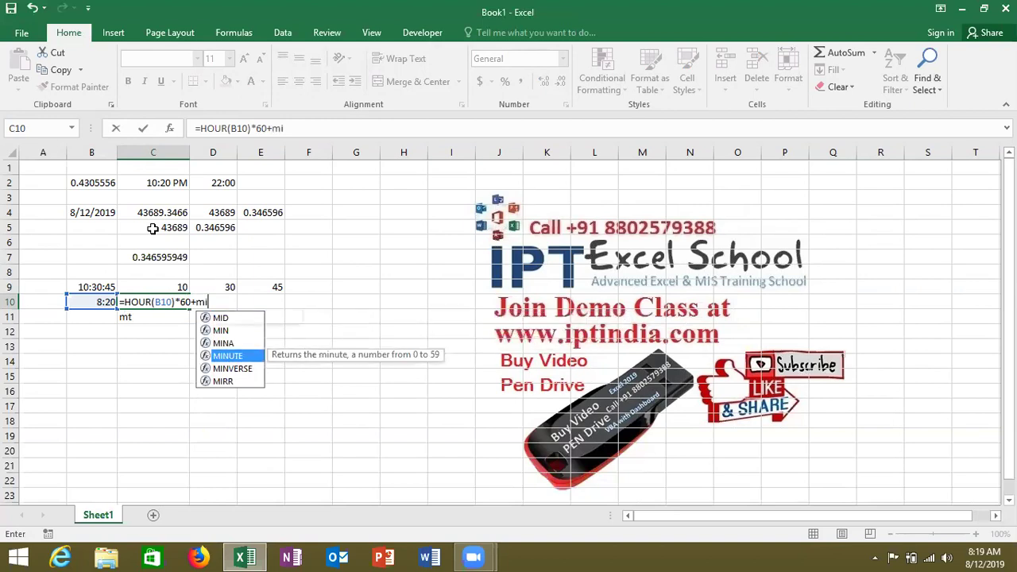
key("Tab")
left_click(106, 301)
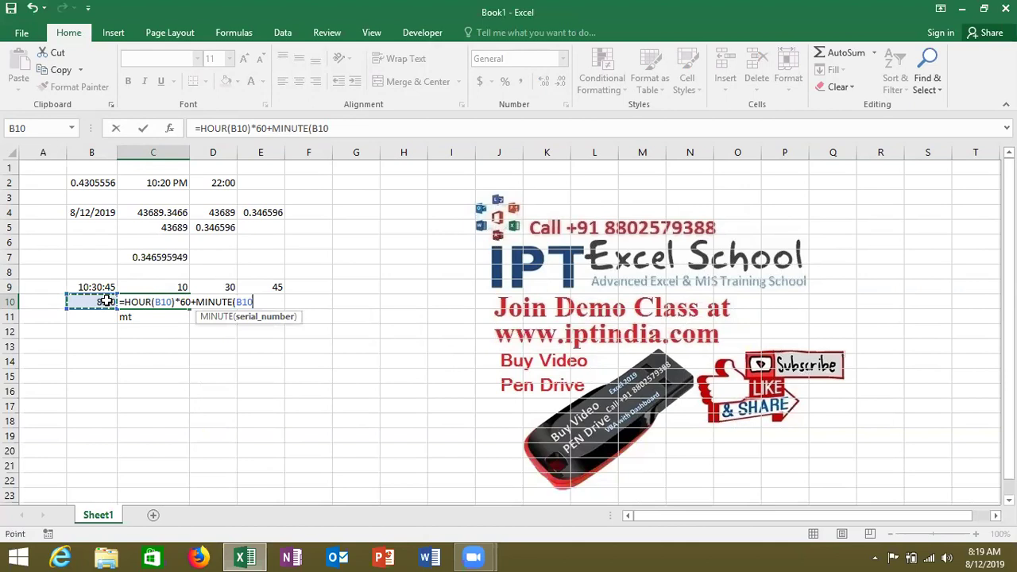
key("Return")
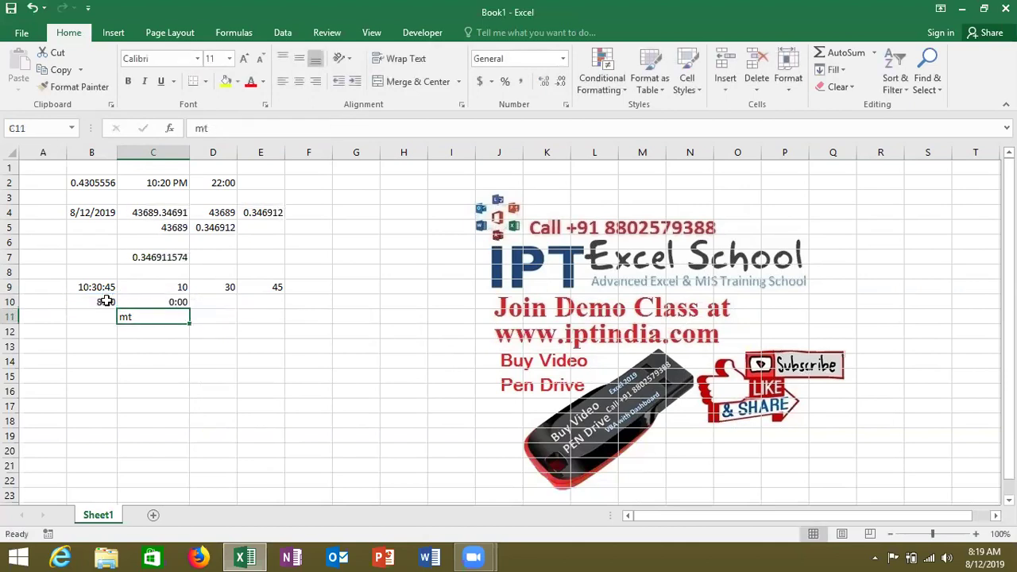
key("Up")
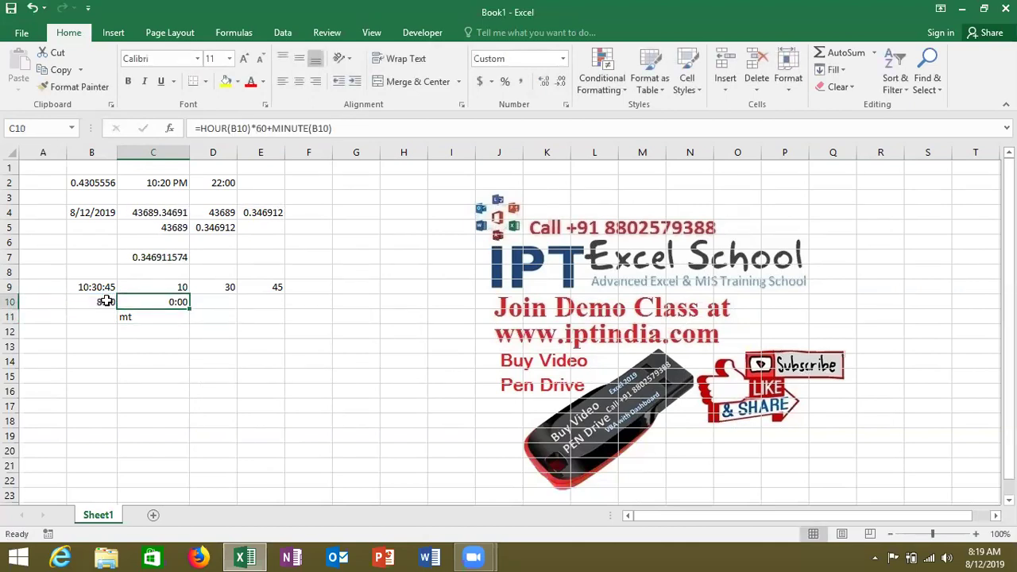
key("ctrl+shift+asciitilde")
- Enter =TEXT(B10,"[m]") in B11 so the B10 time shows as 500 minutes
key("Down")
key("Left")
type("=")
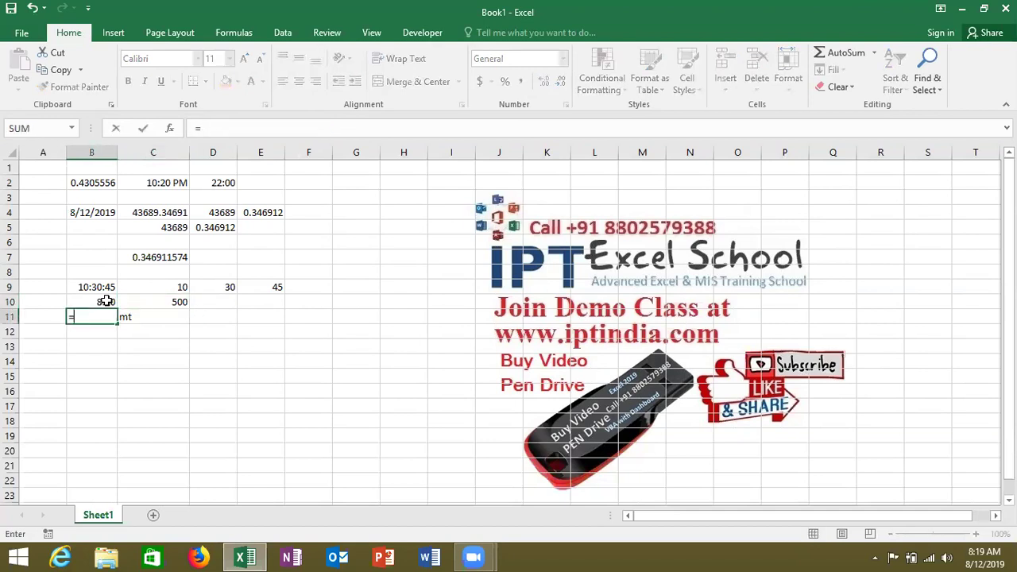
type("te")
key("Tab")
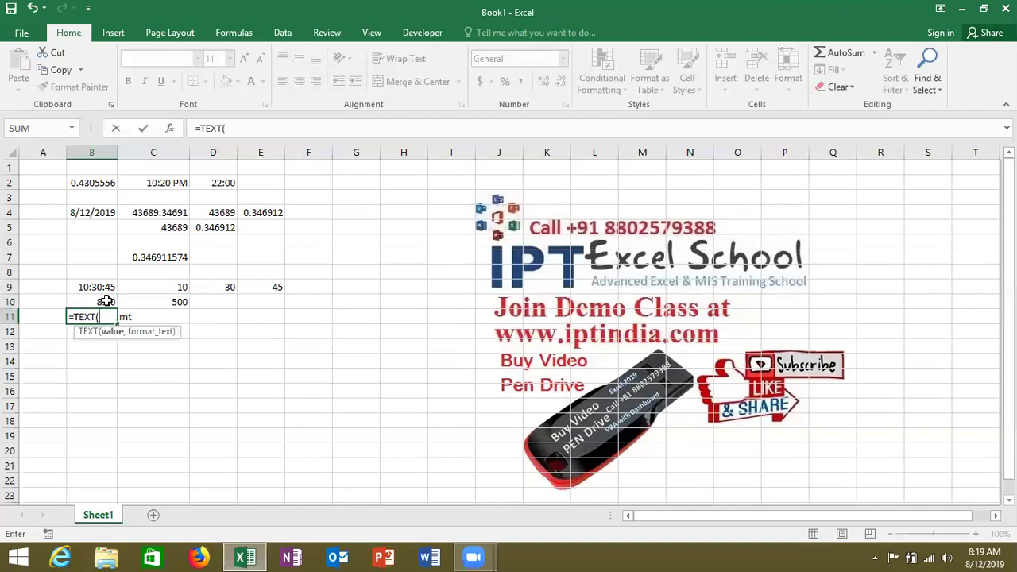
left_click(105, 301)
type(",")
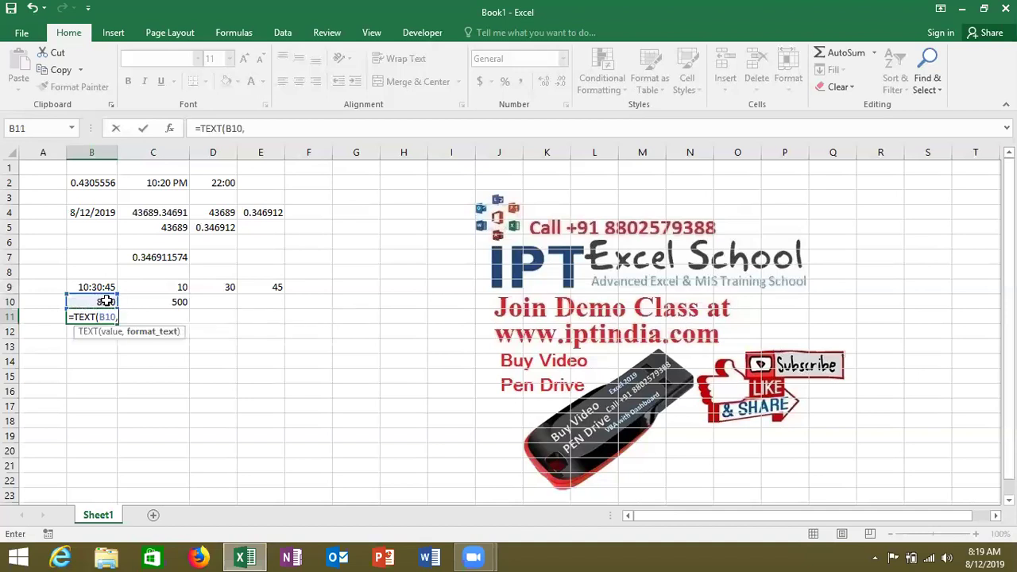
type("\"")
type("hh")
key("BackSpace")
key("BackSpace")
type("[m")
type("]\")")
key("Return")
key("Up")
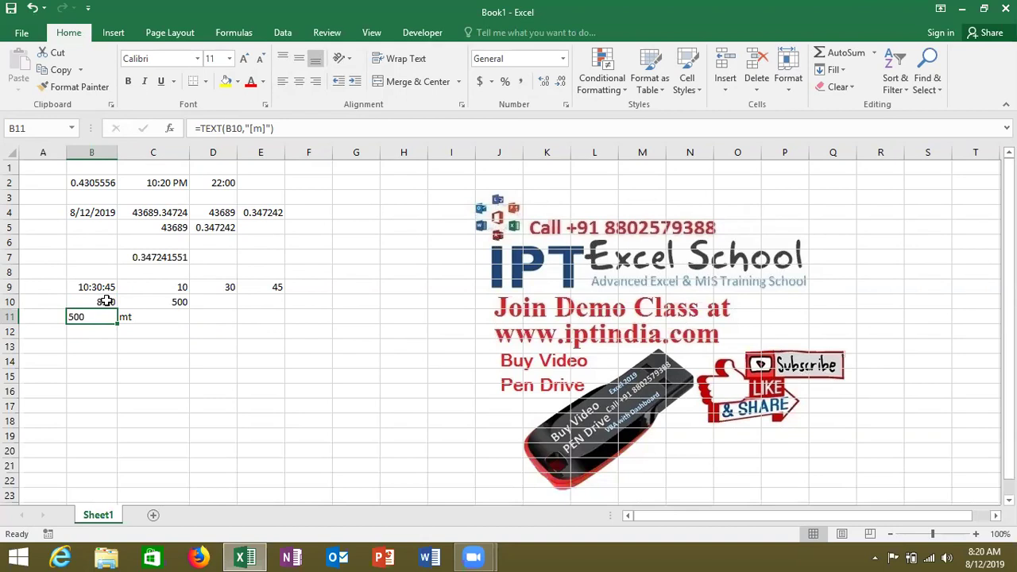
key("Down")
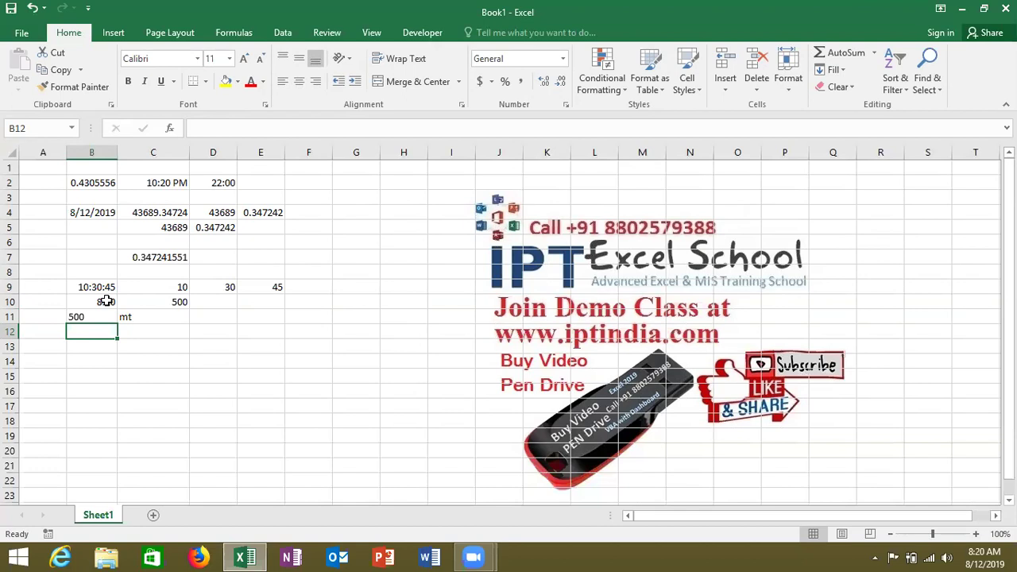
- Review B11, then begin and cancel a formula in D10
key("Up")
key("Right")
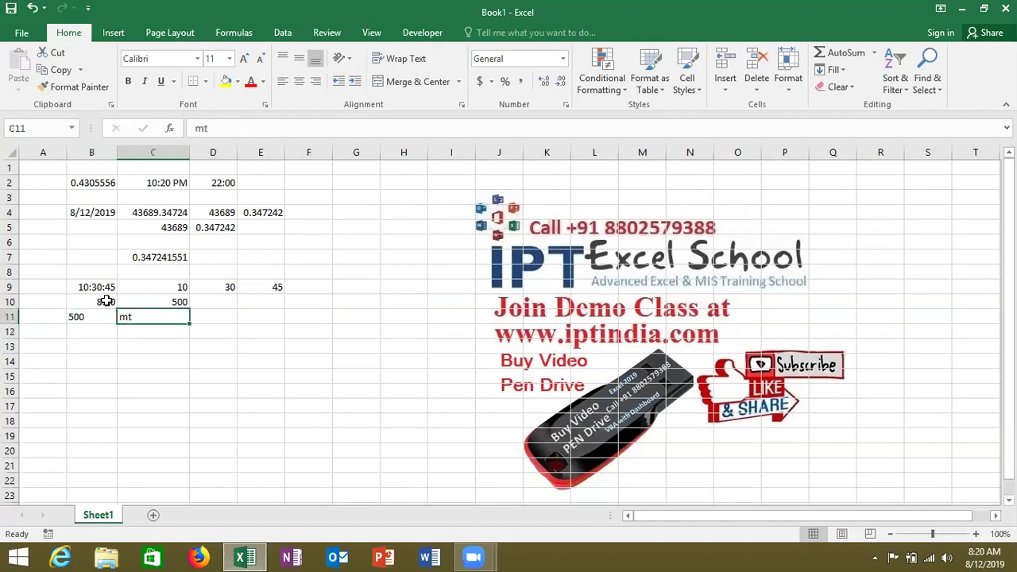
key("Right")
key("Up")
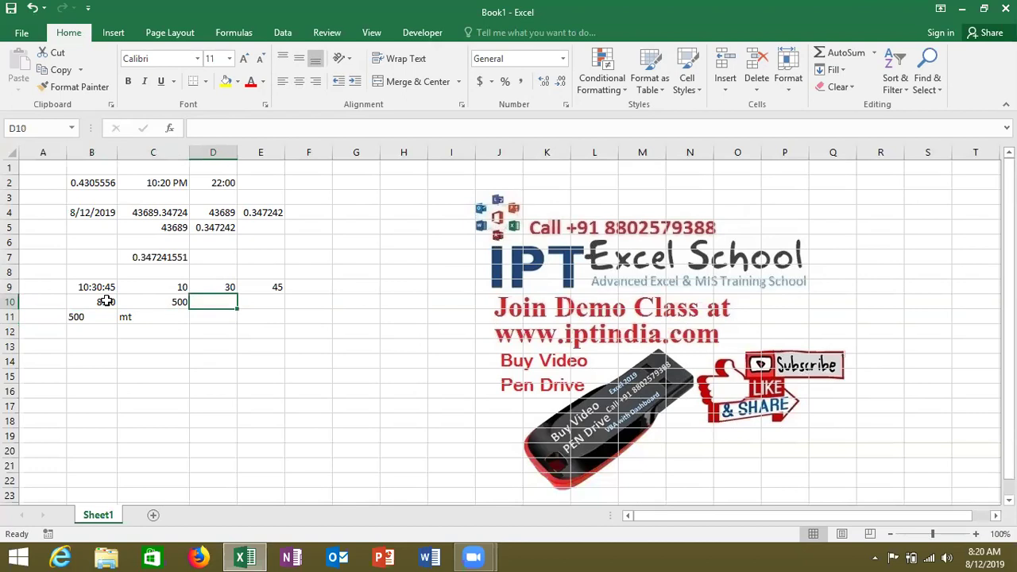
type("=")
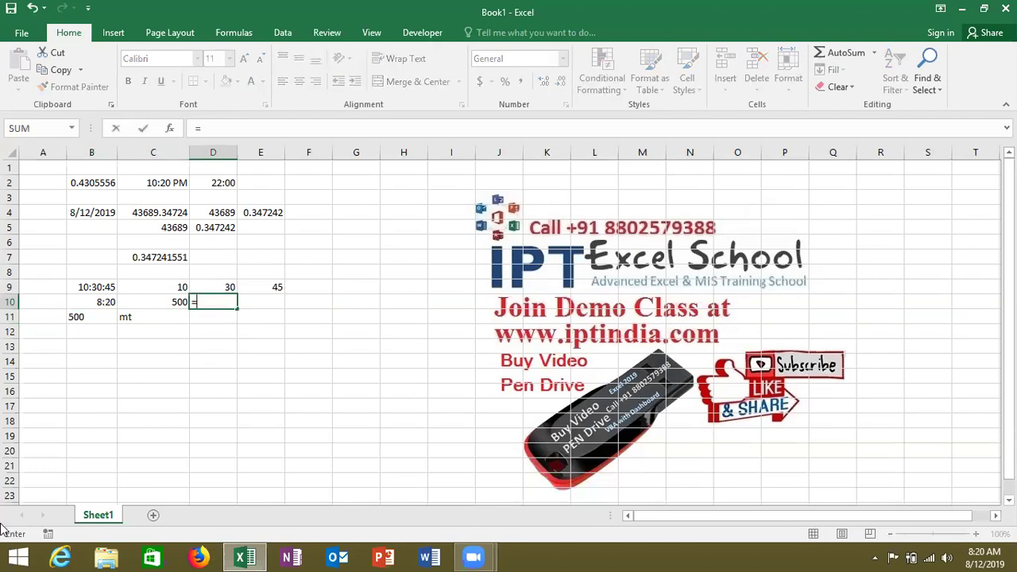
key("Escape")
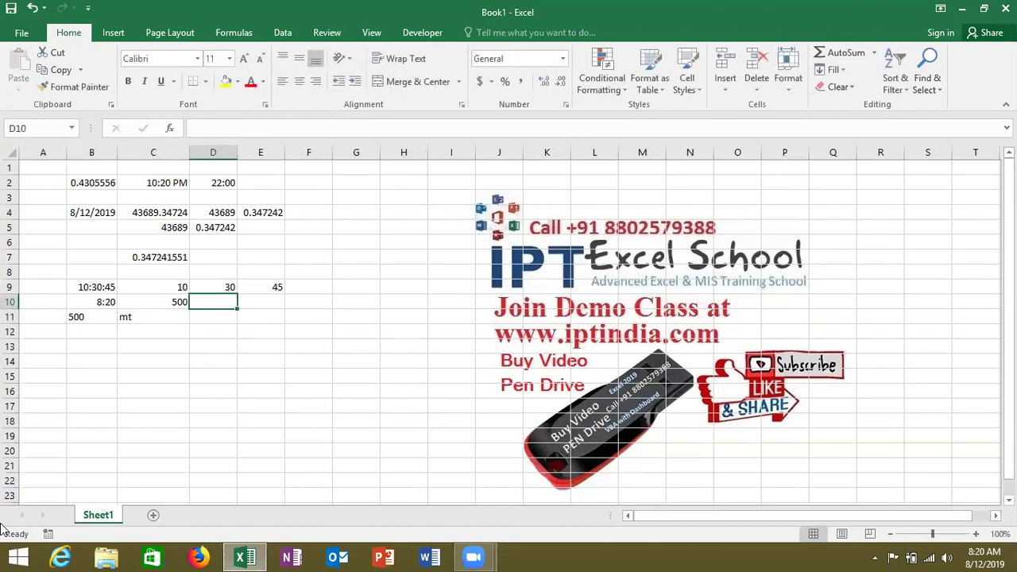
- Enter =TIME(C9,D9,E9) in F9 to build 10:30 AM from hour, minute and second
key("Up")
key("Right")
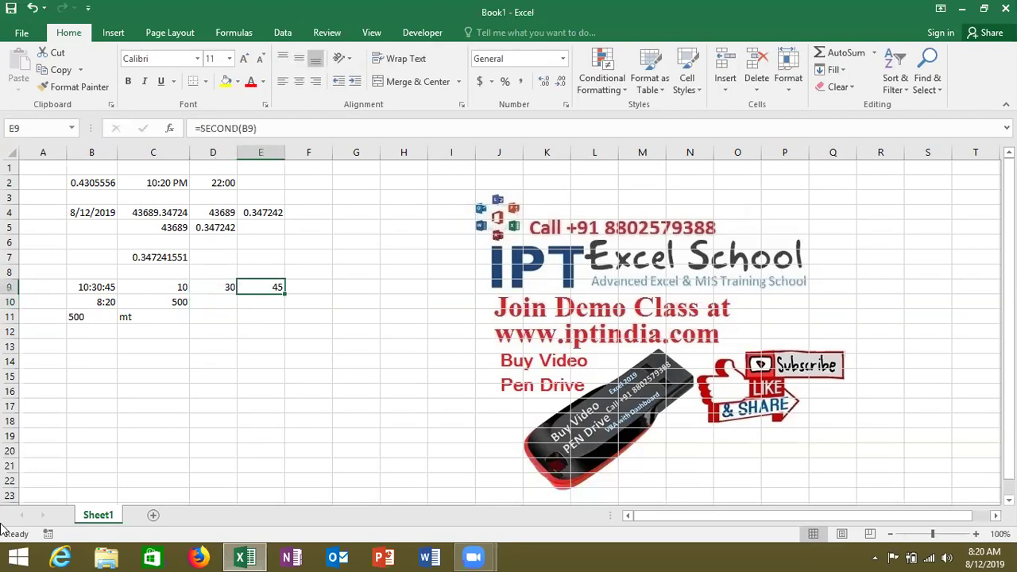
key("Right")
type("=")
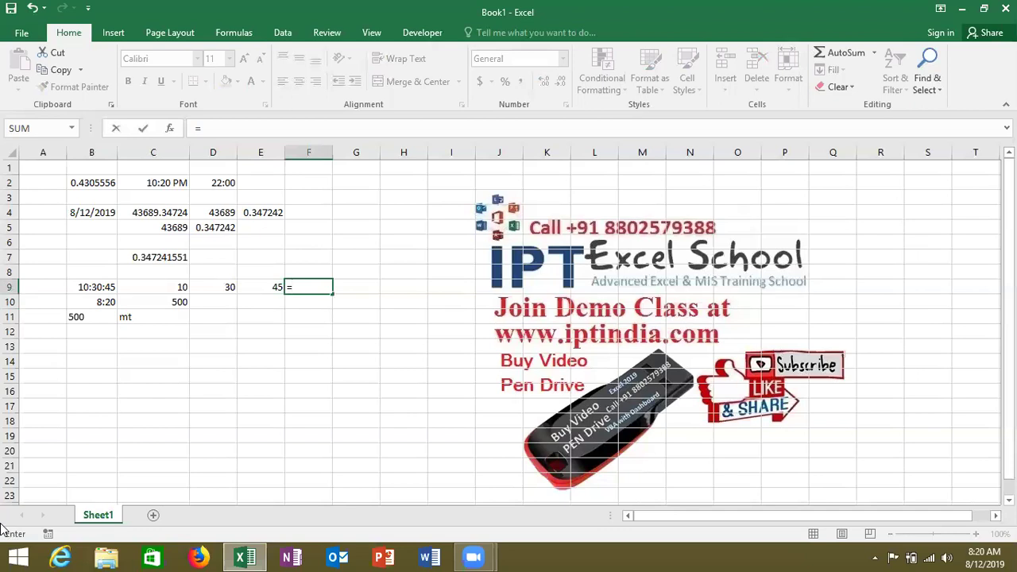
type("tim")
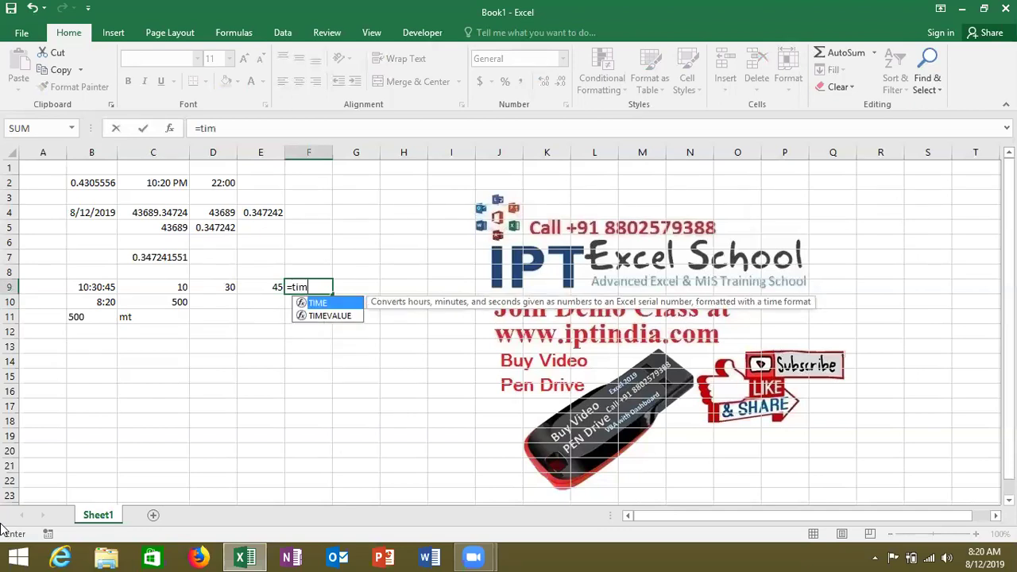
key("Tab")
key("Left")
key("Left")
key("Left")
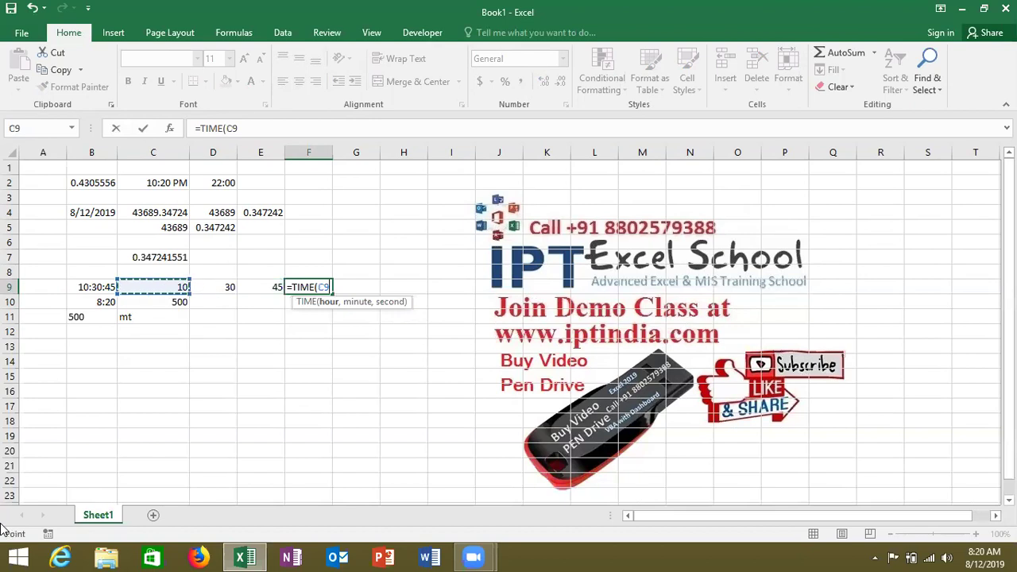
type(",")
key("Left")
key("Left")
type(",")
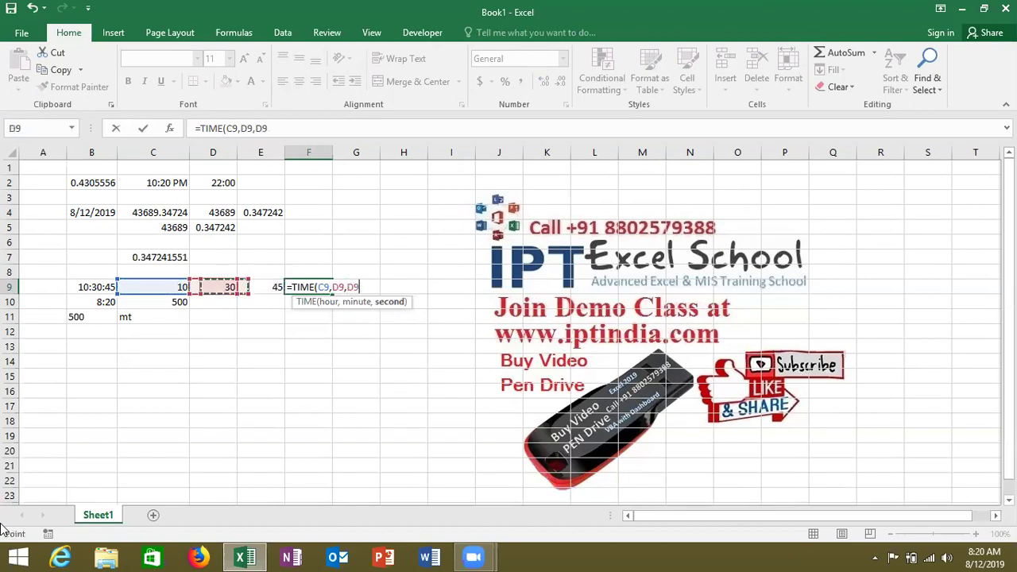
key("Left")
key("ctrl+Return")
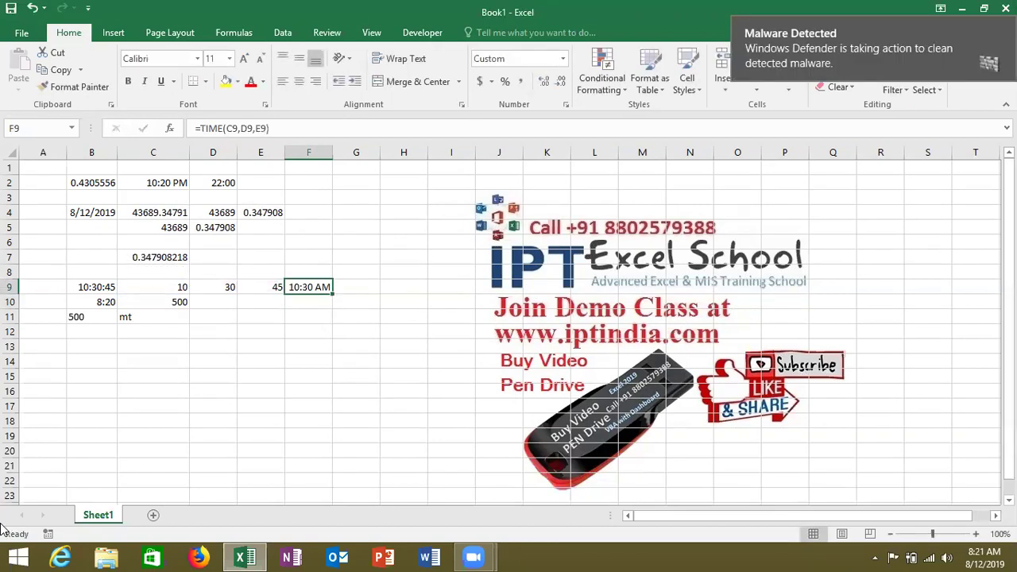
- Enter 10:20 as the start time in B14
key("Down")
key("Down")
key("Down")
key("Down")
key("Down")
key("Down")
key("Left")
key("Left")
key("Left")
key("Left")
key("Down")
key("Down")
key("Up")
key("Up")
key("Up")
key("Right")
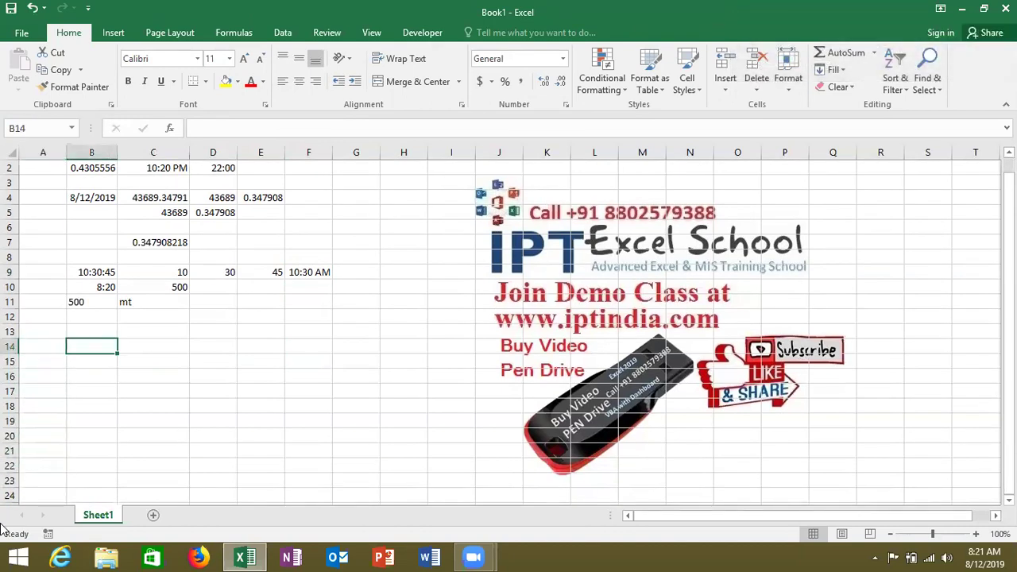
type("10:20")
key("Tab")
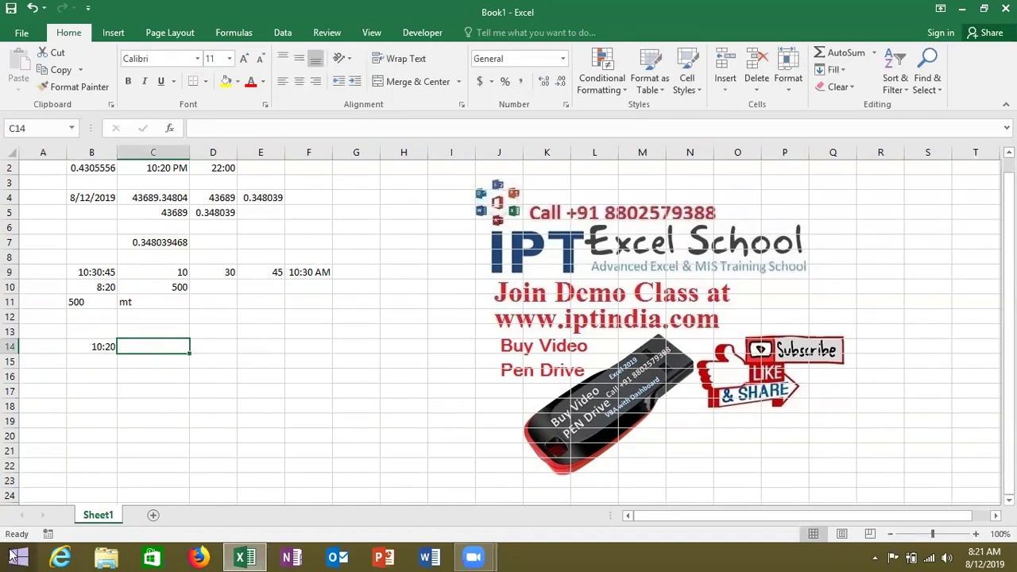
- Enter 0:30 as the duration in C14
type("30")
key("BackSpace")
key("BackSpace")
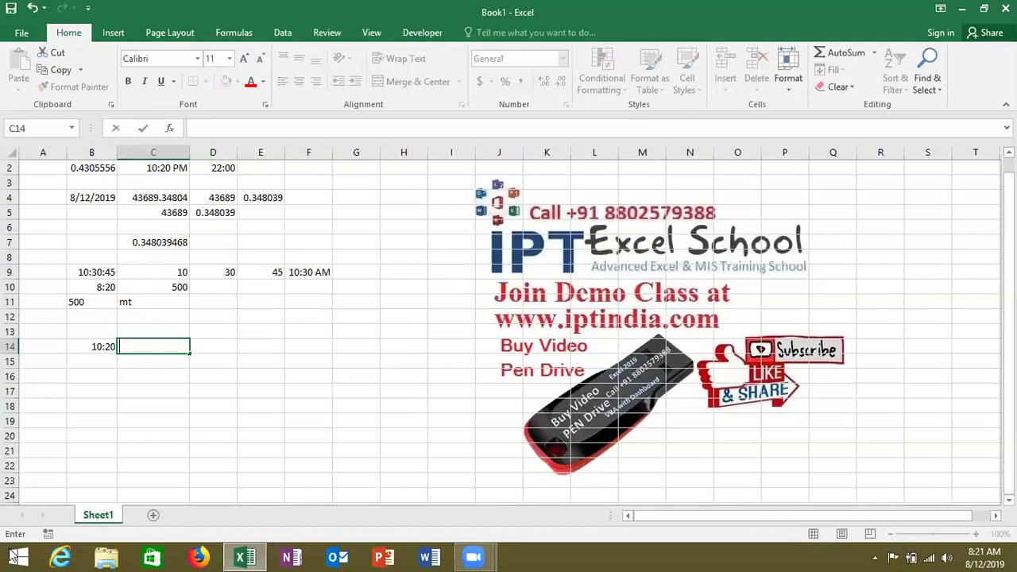
type(":30")
key("Return")
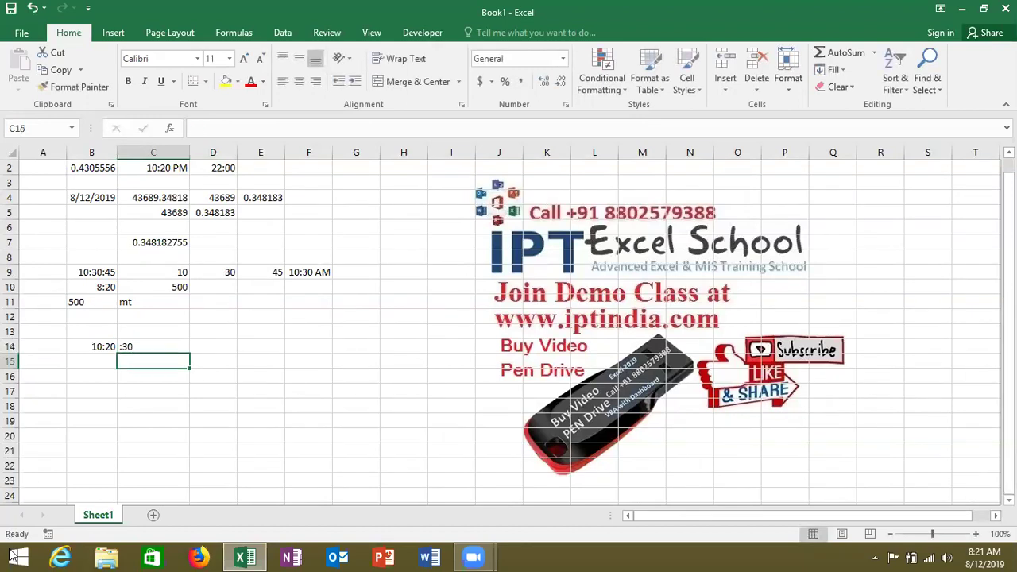
key("Up")
key("BackSpace")
type("0:30")
key("ctrl+Return")
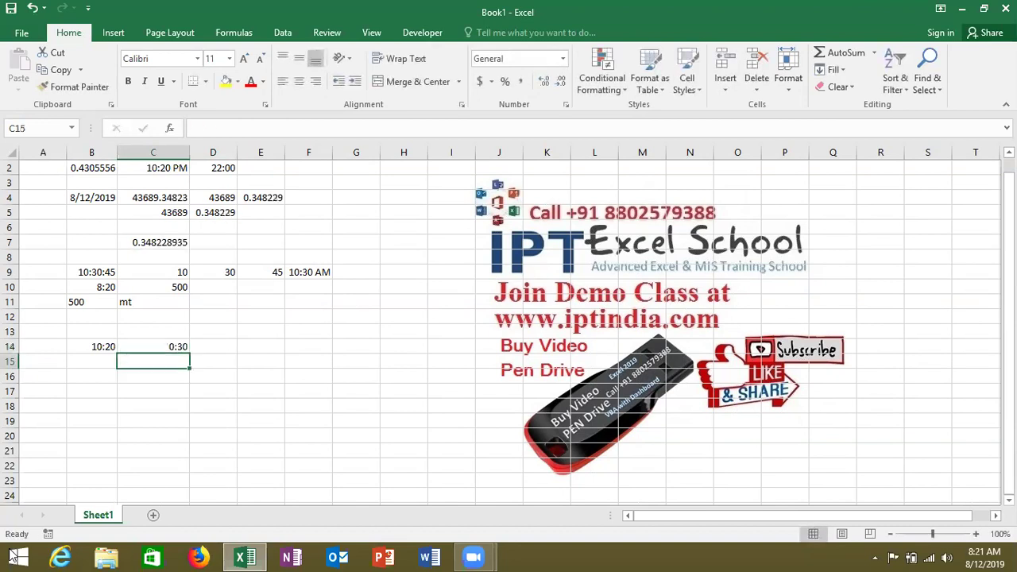
- Add B14 and C14 in D14 to get the 10:50 end time
key("Right")
type("=")
key("Left")
key("Left")
type("+")
key("Left")
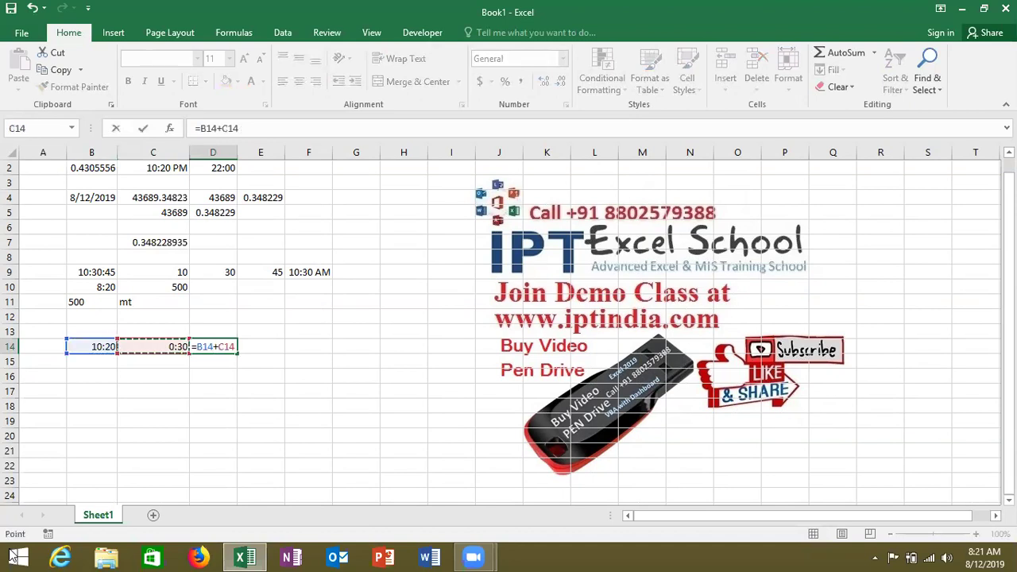
key("Return")
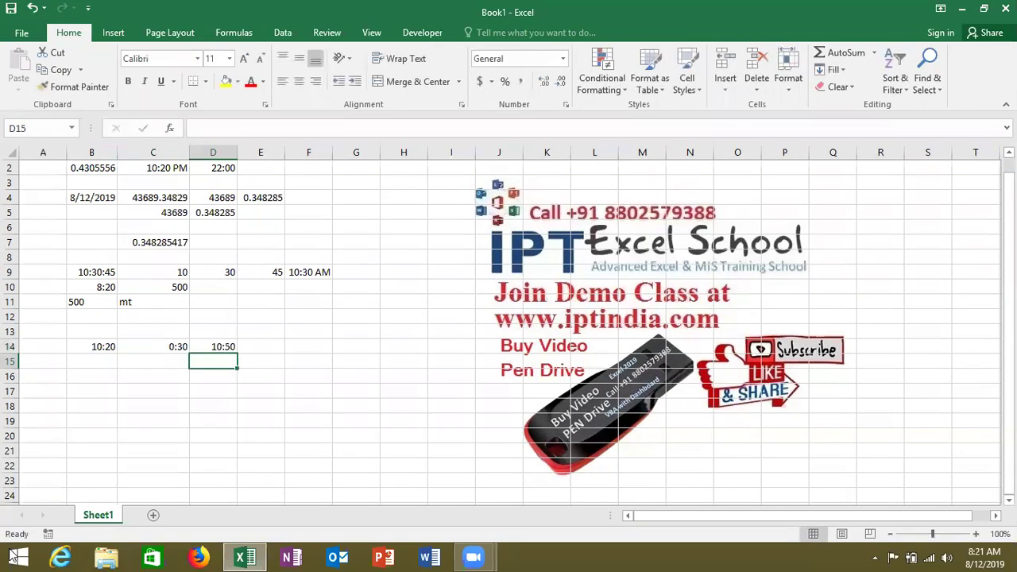
- Fill the 10:20 start time down into B15 and enter 30 minutes in C15
key("Left")
key("Left")
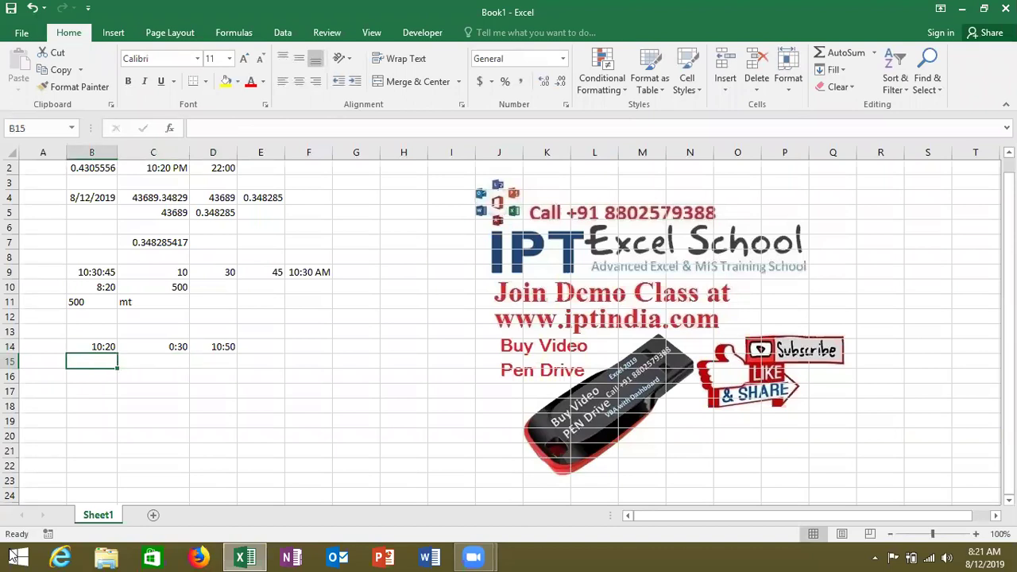
key("ctrl+d")
key("Right")
type("30")
key("Return")
key("Up")
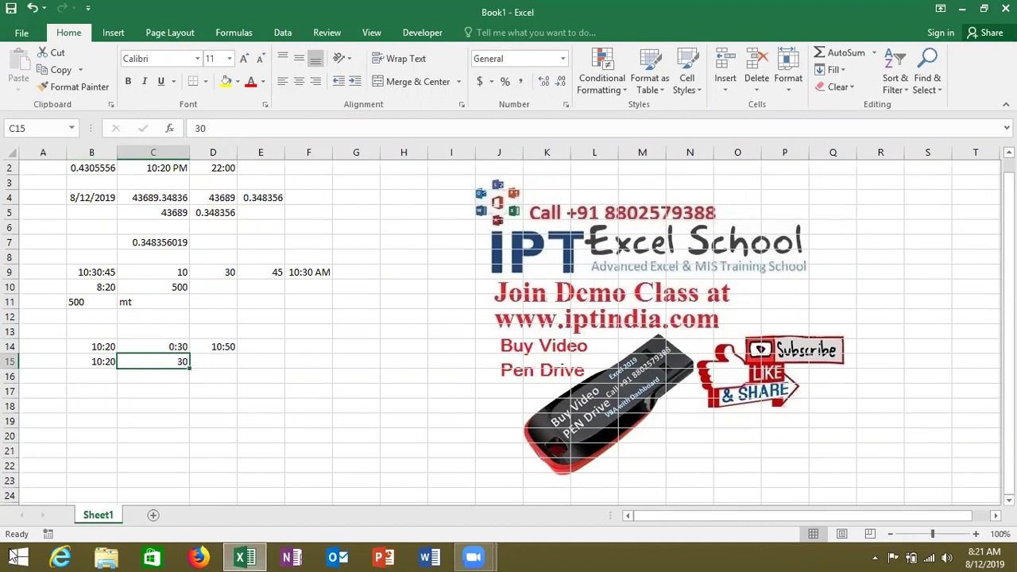
- Enter =B15+TIME(0,C15,0) in D15 to add 30 minutes to 10:20, giving 10:50
key("Right")
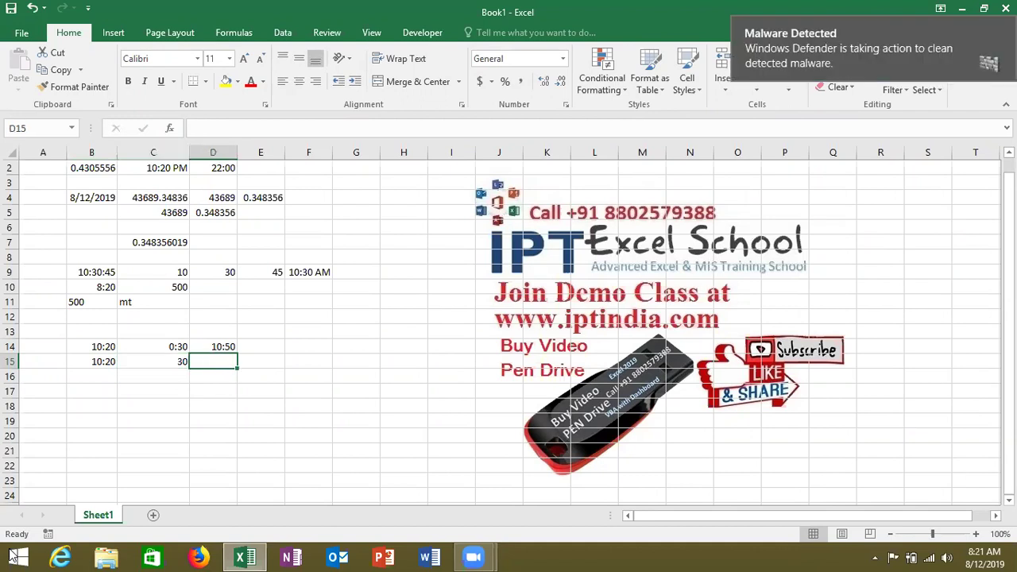
type("=")
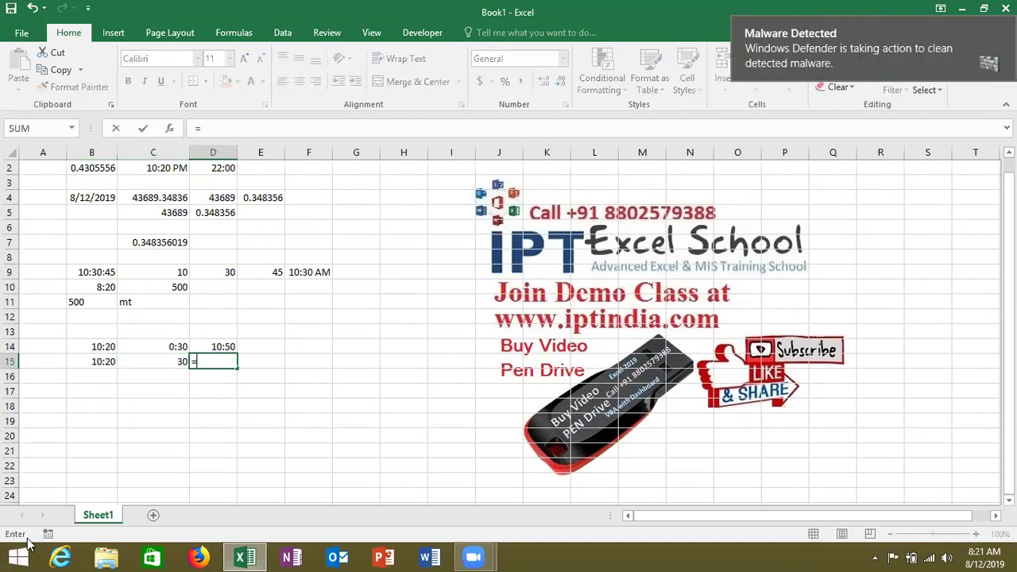
type("t")
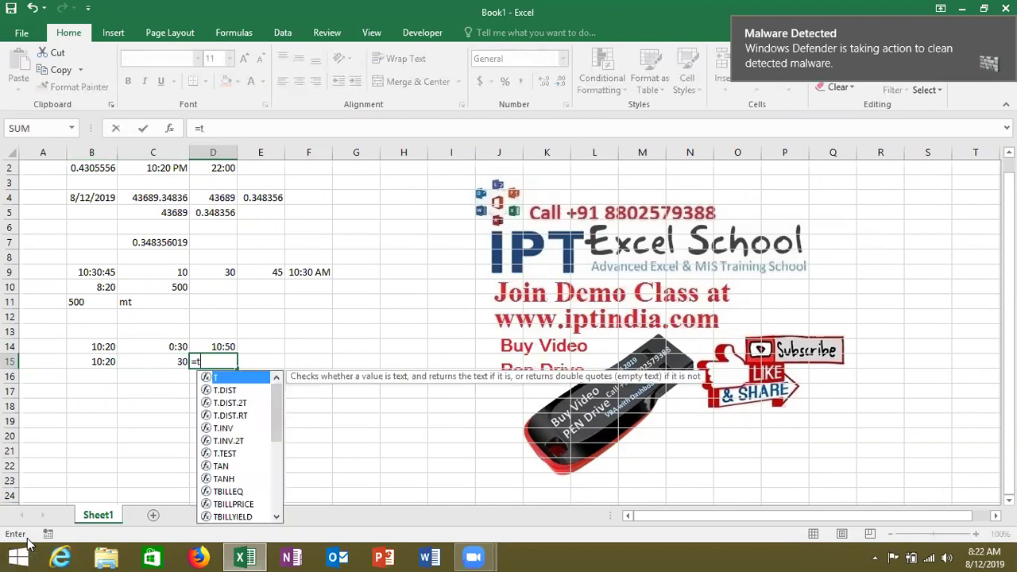
type("i")
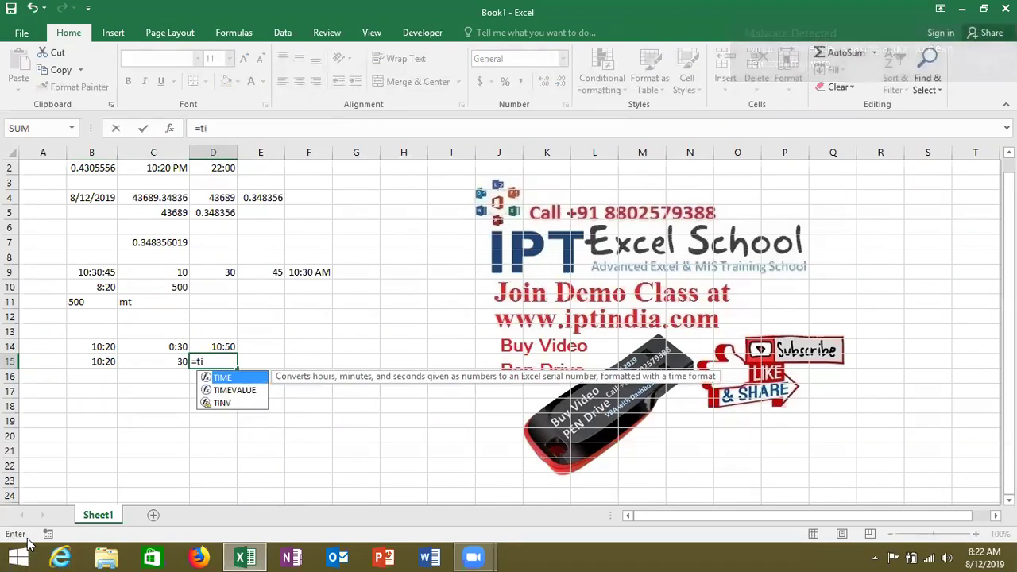
key("Tab")
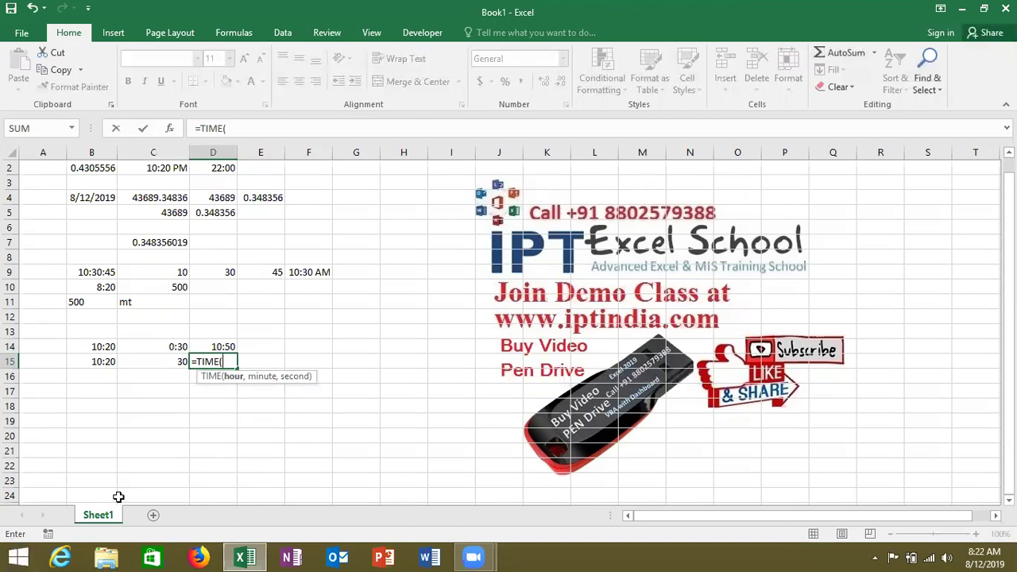
left_click(100, 360)
type(",")
key("BackSpace")
key("BackSpace")
key("BackSpace")
key("BackSpace")
key("BackSpace")
key("BackSpace")
key("BackSpace")
key("BackSpace")
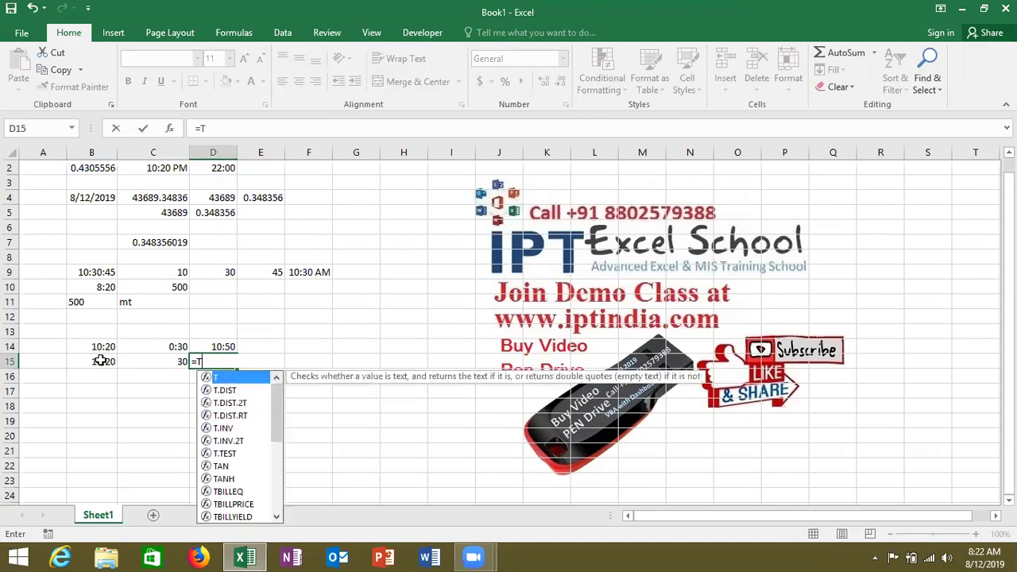
key("BackSpace")
left_click(101, 359)
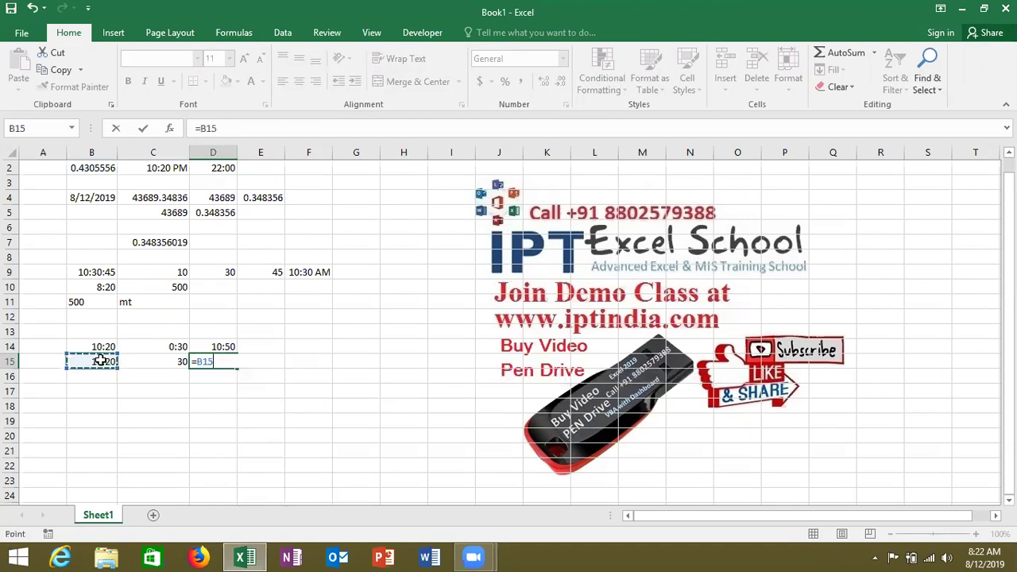
type("+time(0,")
left_click(150, 365)
type(",")
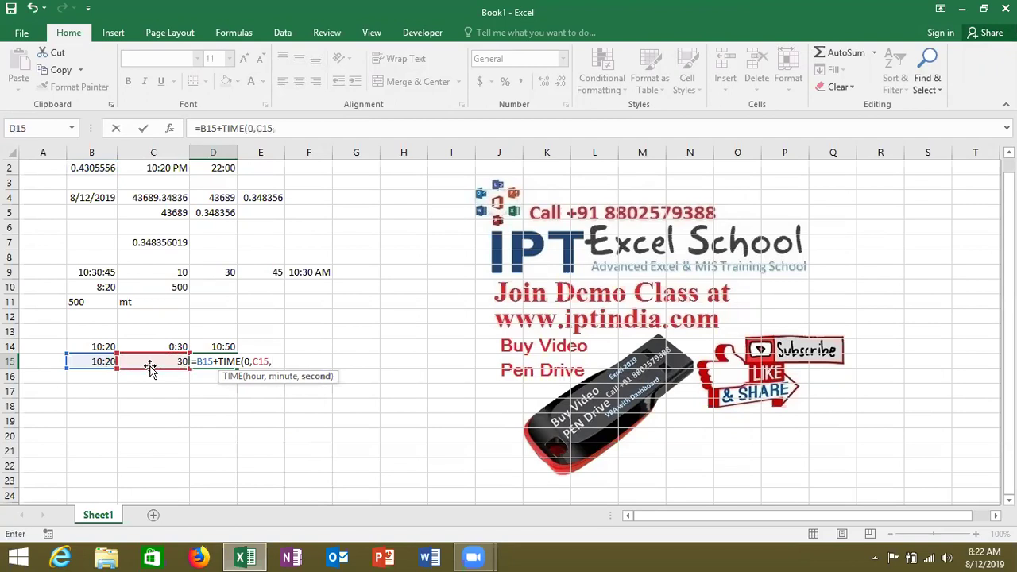
type("0)")
key("Return")
- Recheck D15's formula and move to B18 for the next example
key("Up")
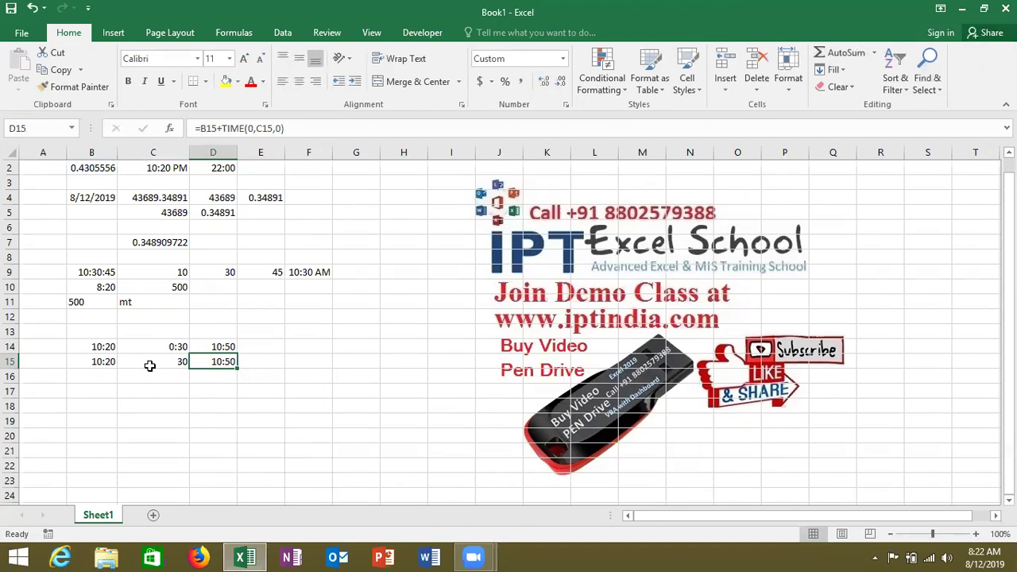
key("Down")
key("Down")
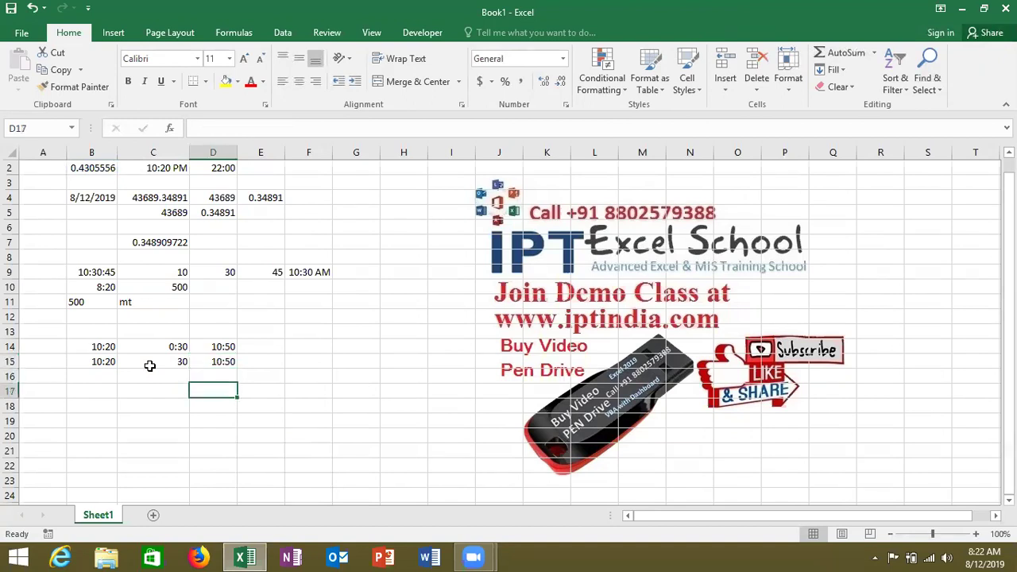
key("Left")
key("Left")
key("Left")
key("Down")
key("Right")
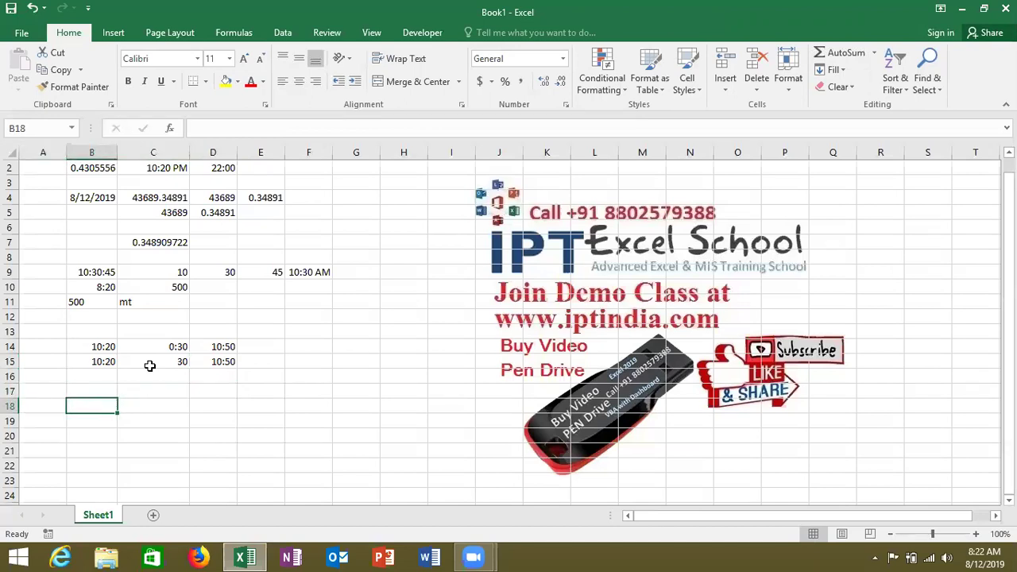
- Enter 10:00 in B18, 6:00 in C18, and =C18-B18 in D18
type("10:00")
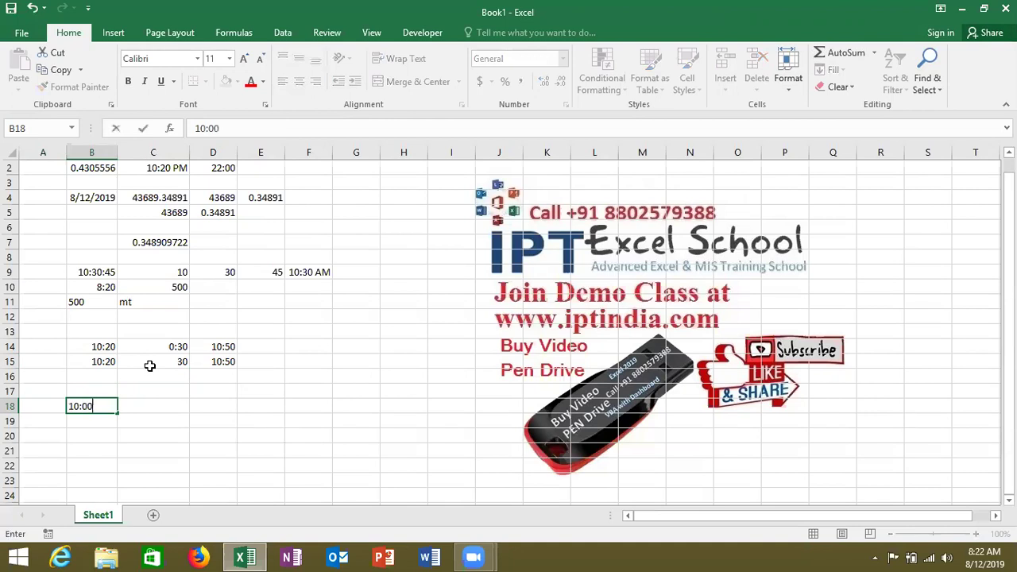
key("Tab")
type("6")
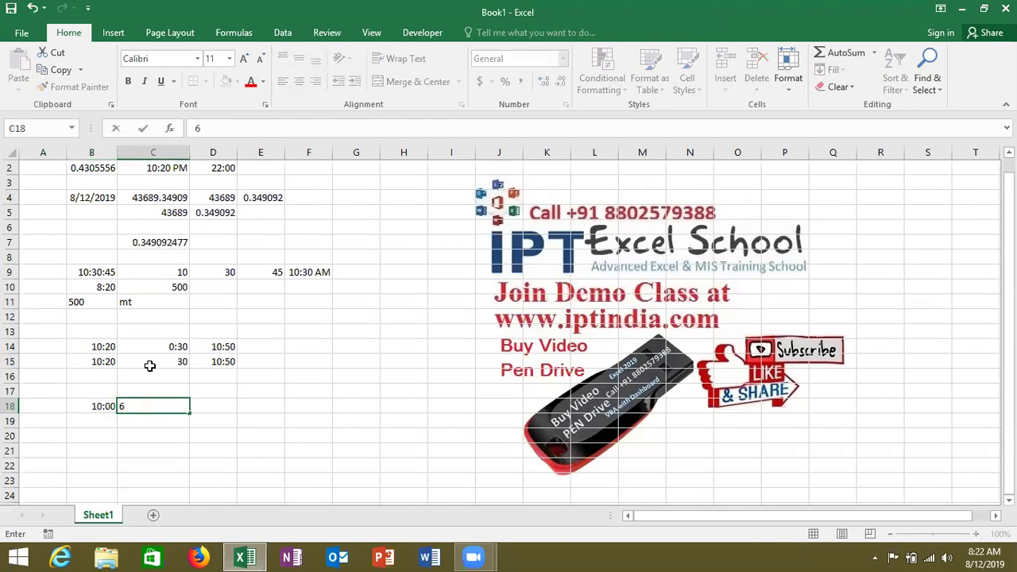
type(":00")
key("Tab")
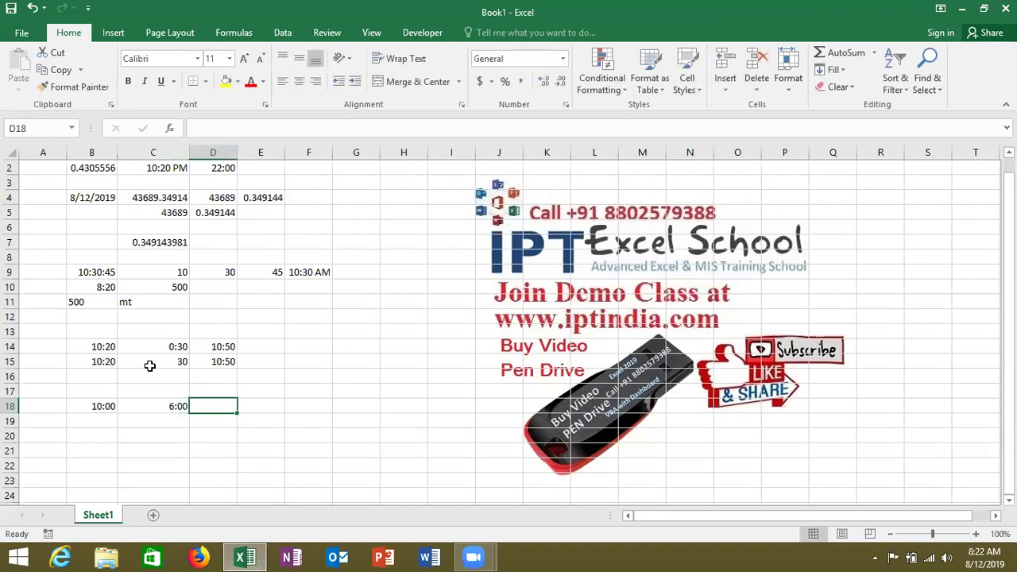
type("=")
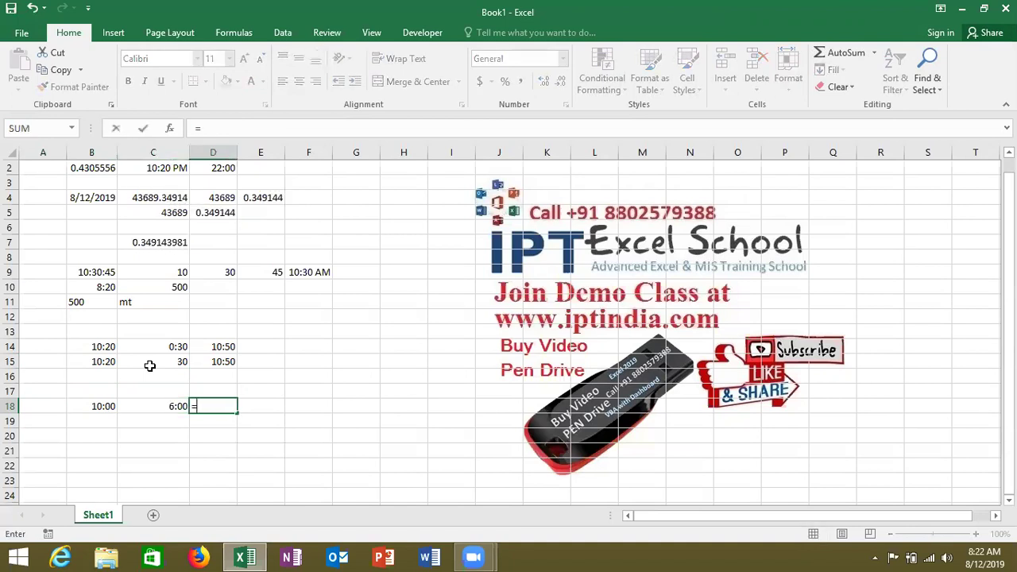
left_click(150, 365)
key("BackSpace")
key("BackSpace")
key("BackSpace")
left_click(150, 406)
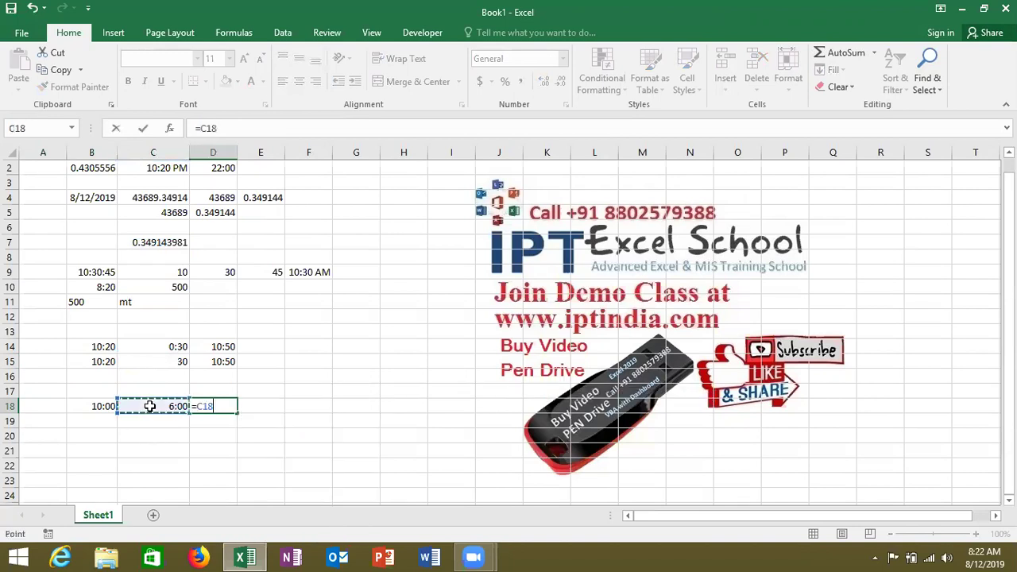
type("-")
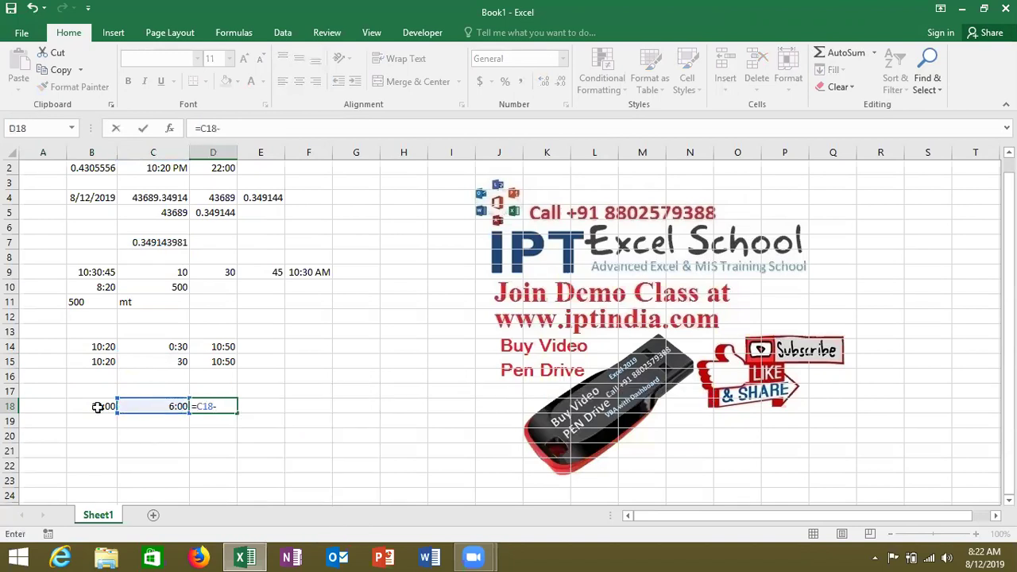
left_click(92, 407)
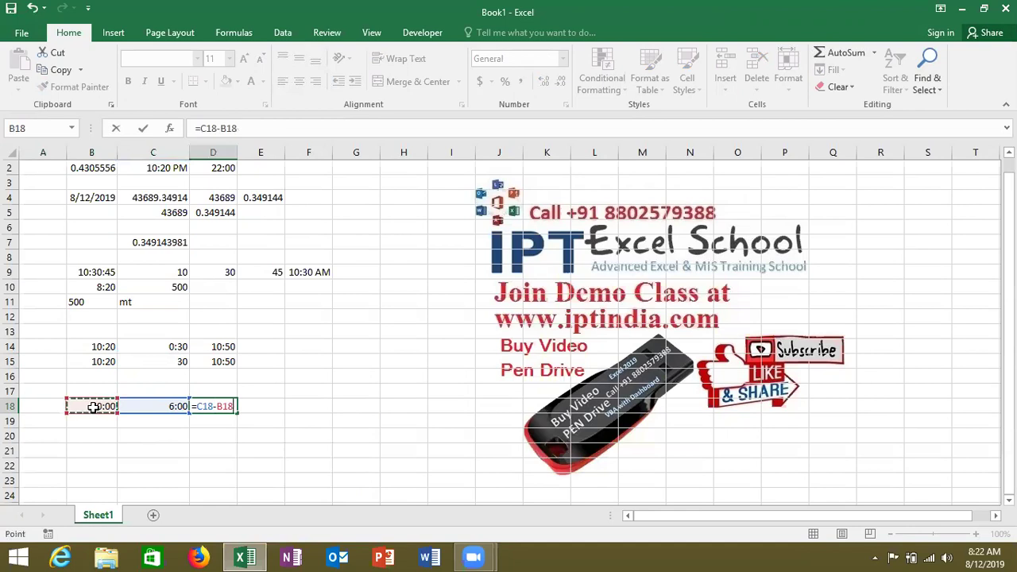
key("Return")
- Correct C18's end time to 18:00 so D18 shows 8:00 worked hours
key("Up")
key("Left")
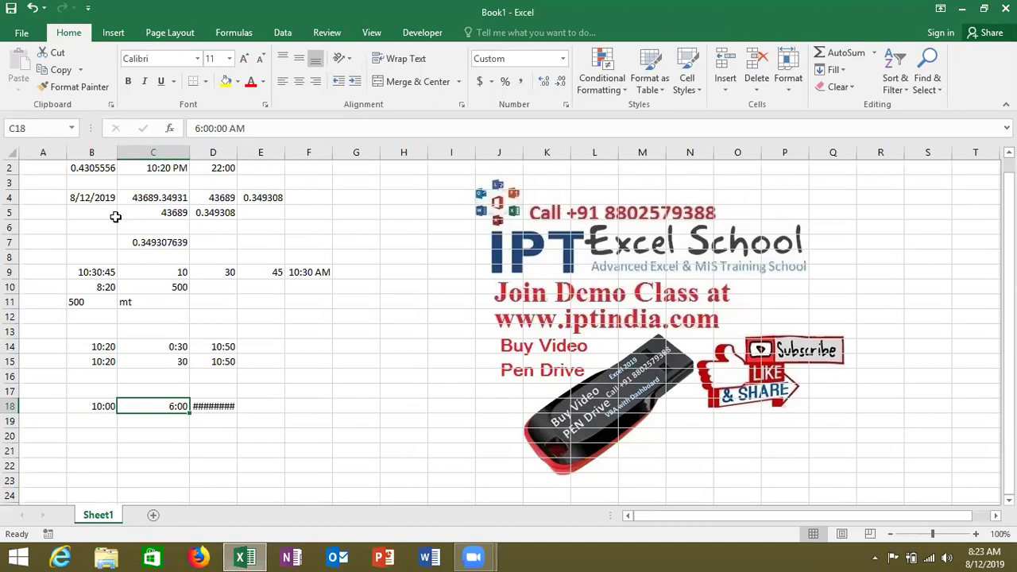
type("18:")
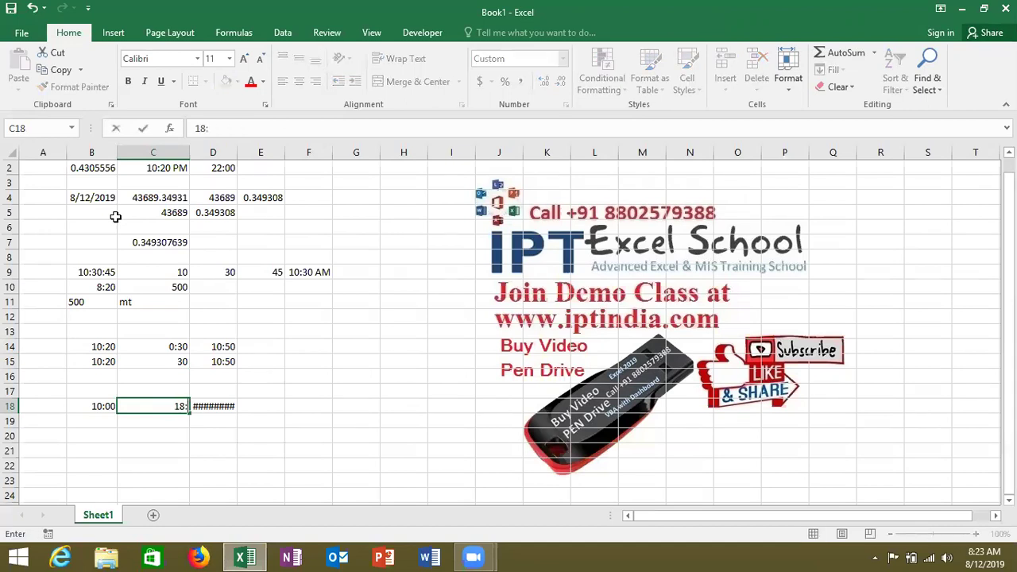
type("00")
key("Return")
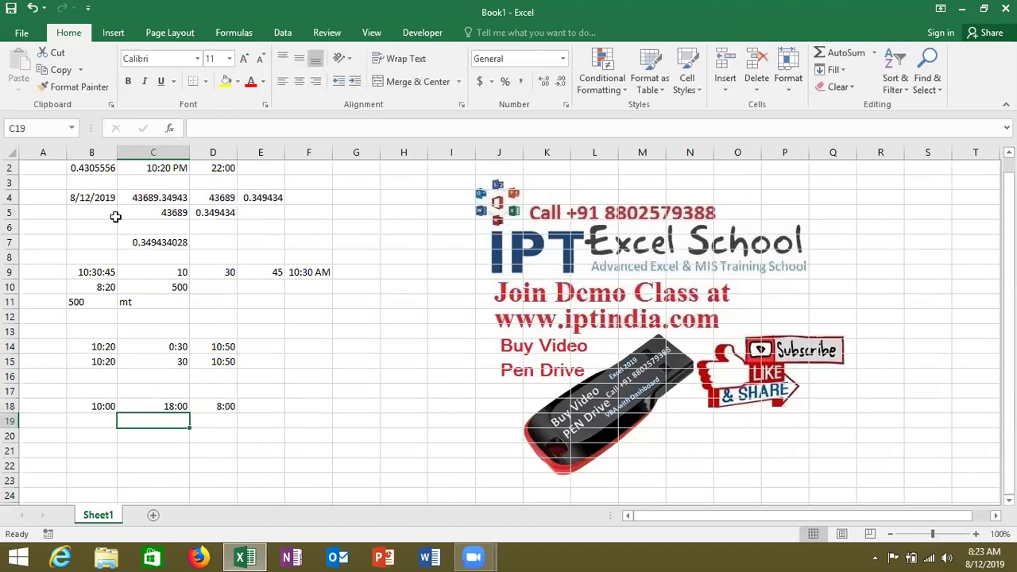
key("Right")
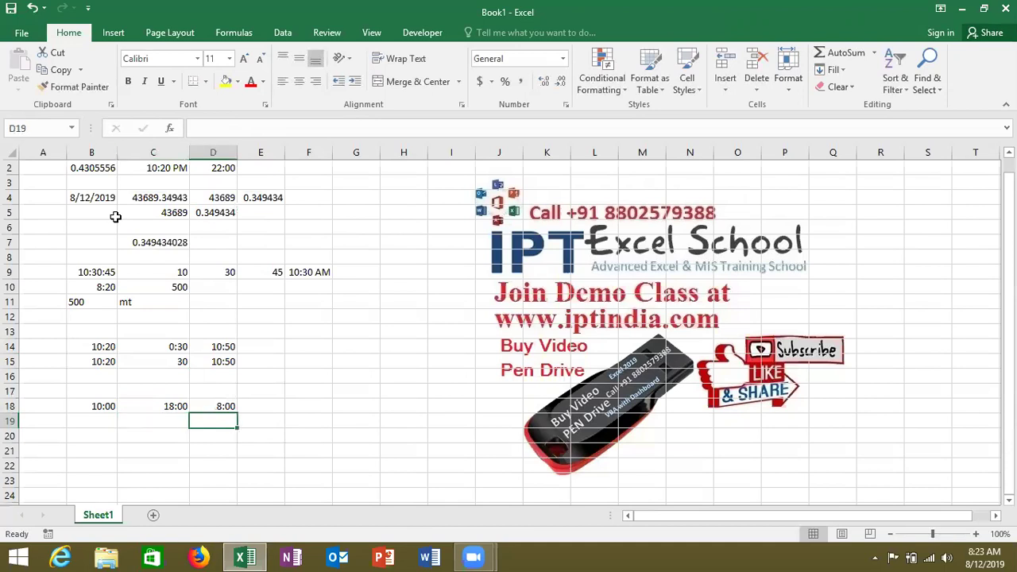
key("Up")
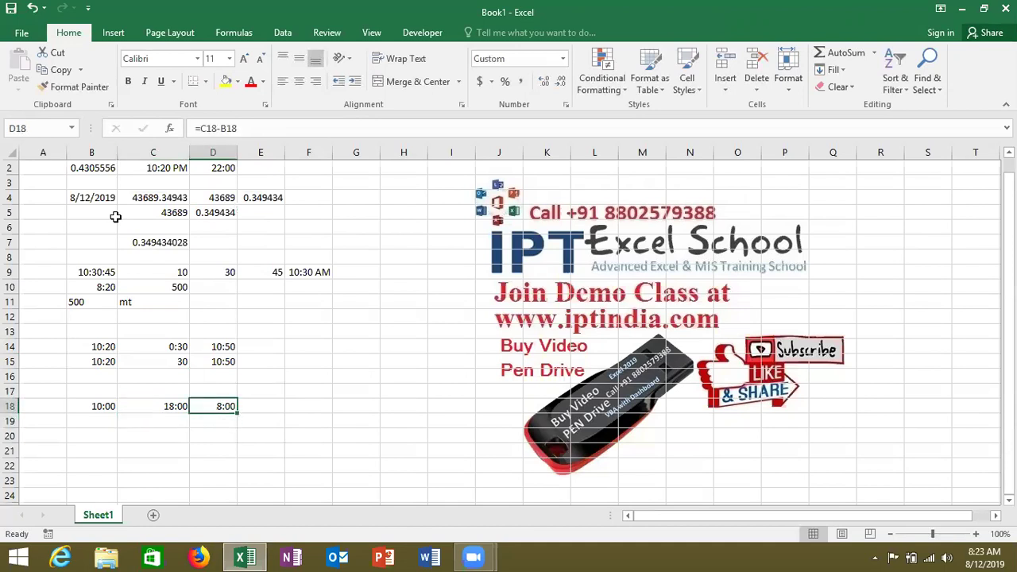
key("Down")
key("Down")
key("Left")
key("Left")
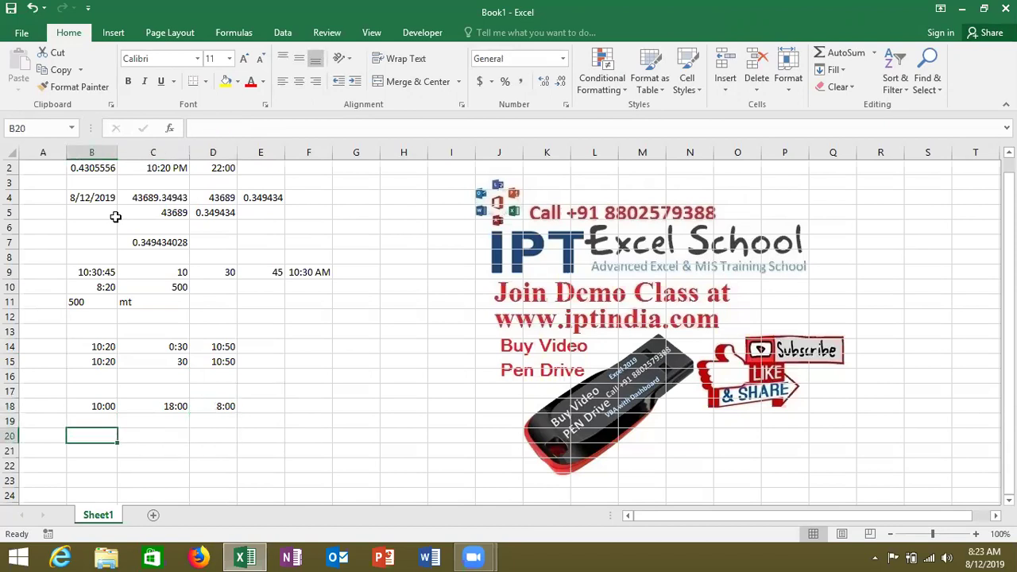
- Put today's date 8/12/2019 in B20, 10:00 in C20, and =B20+C20 in D20
key("ctrl+semicolon")
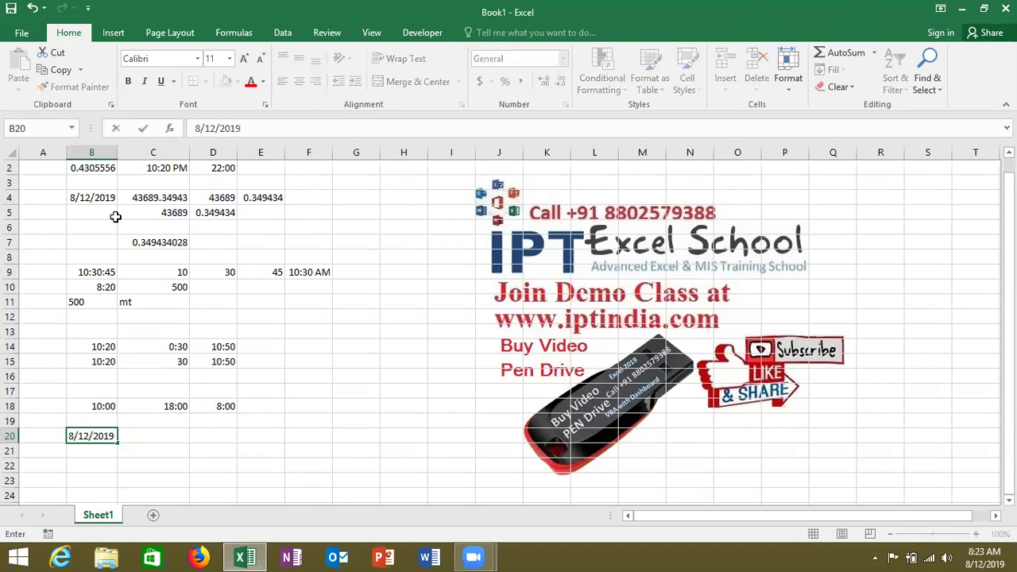
key("Tab")
type("10:00")
key("Tab")
type("=")
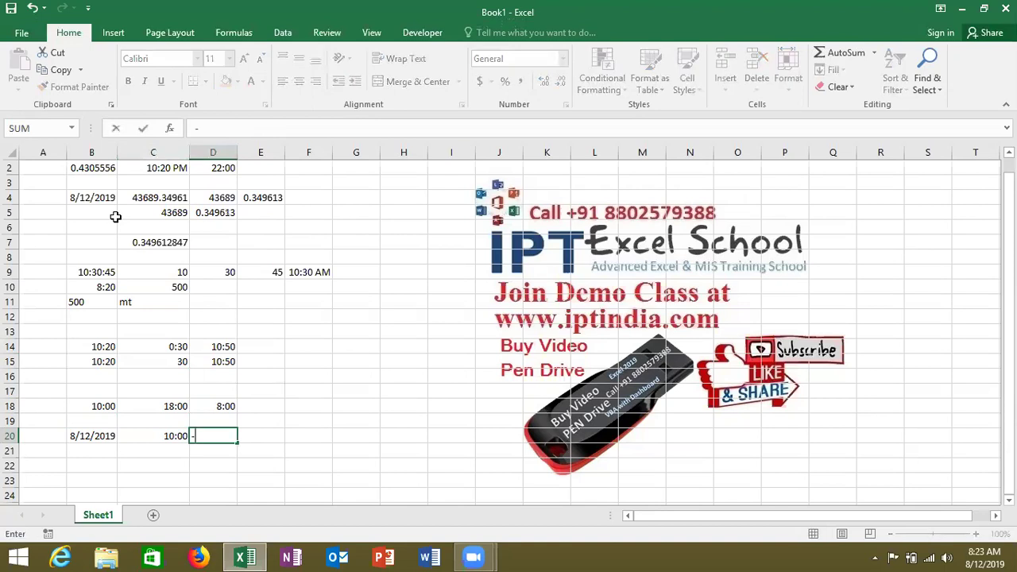
key("Left")
key("Left")
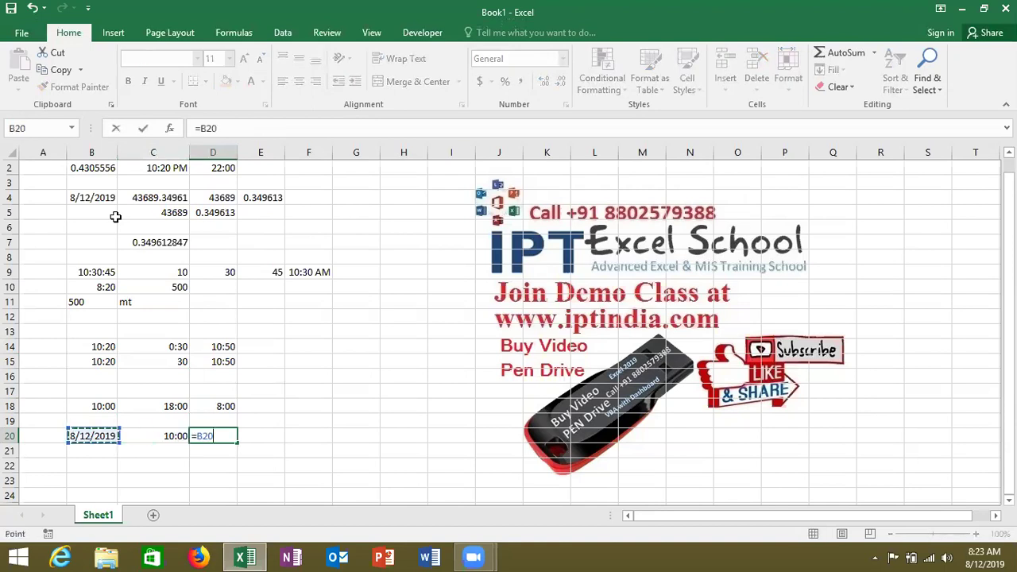
type("+")
key("Left")
key("Return")
- Replace D20 with =B20+1 for the next day and enter 4:00 in E20
key("Up")
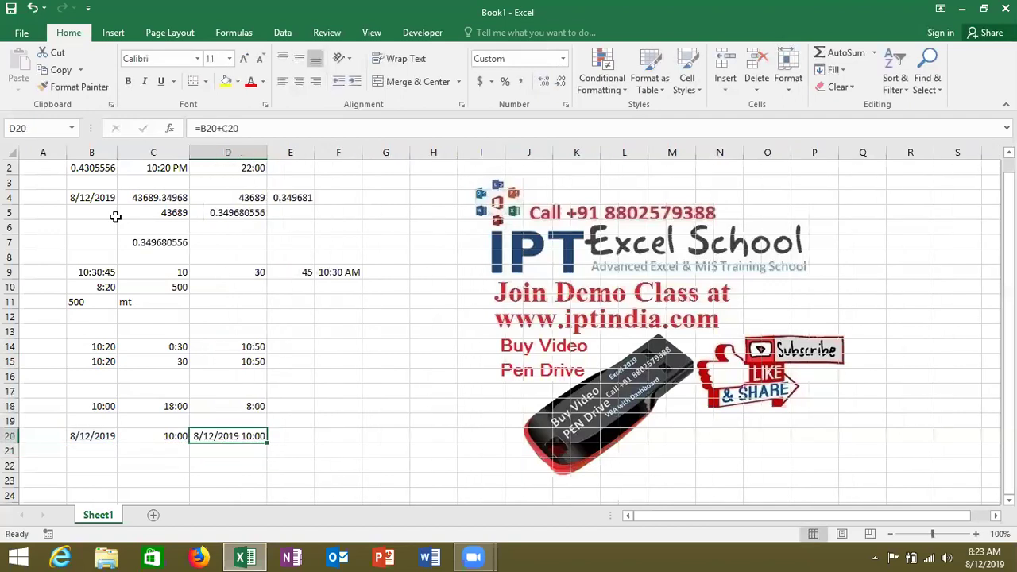
type("=")
key("Left")
key("Left")
type("+1")
key("Return")
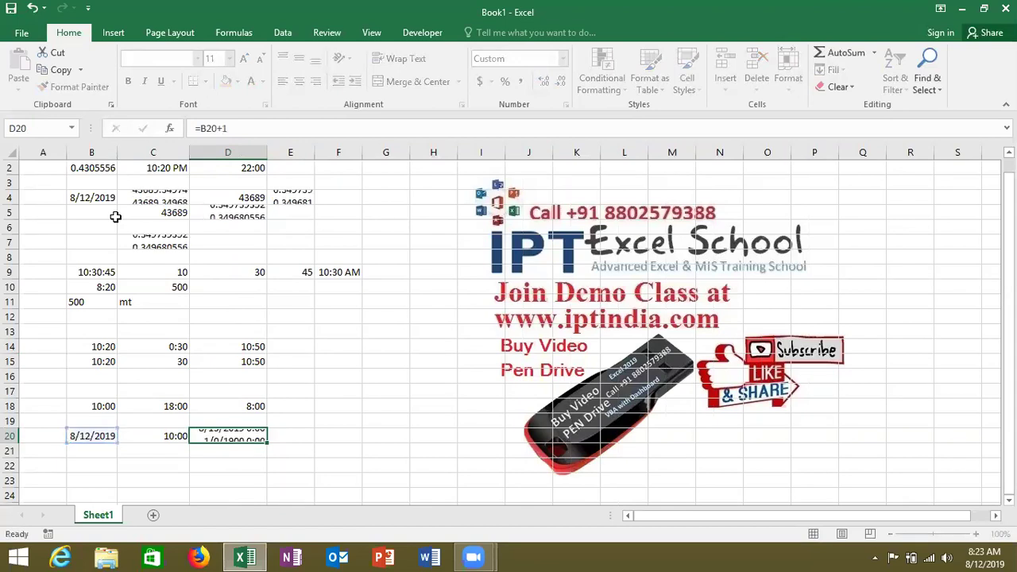
key("Up")
key("Right")
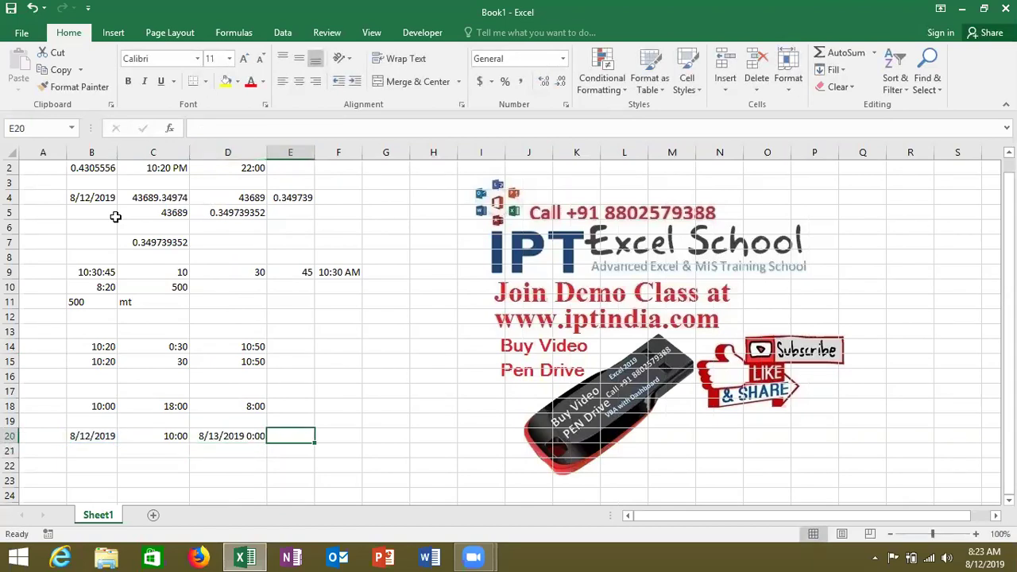
type("4:00")
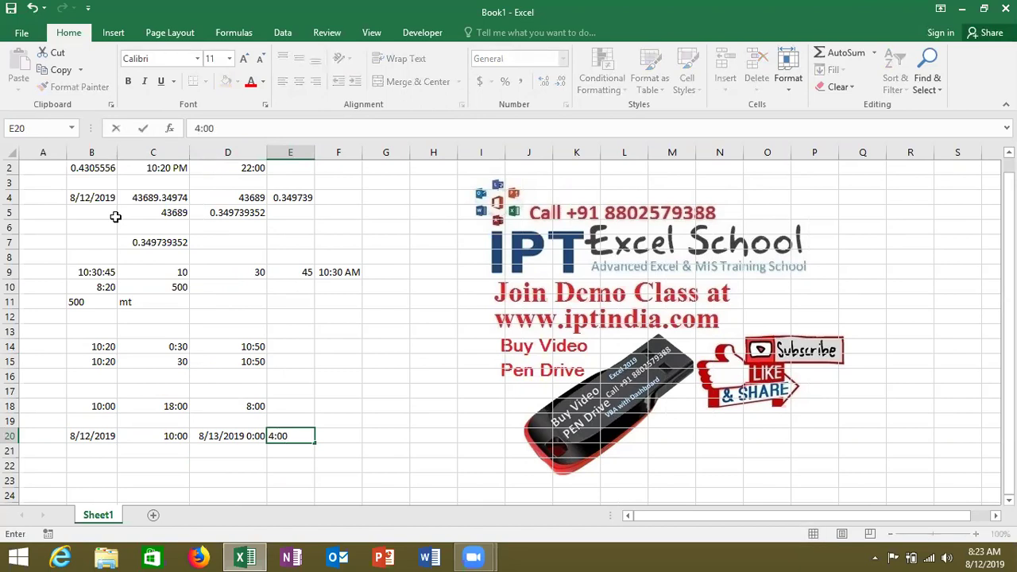
key("Return")
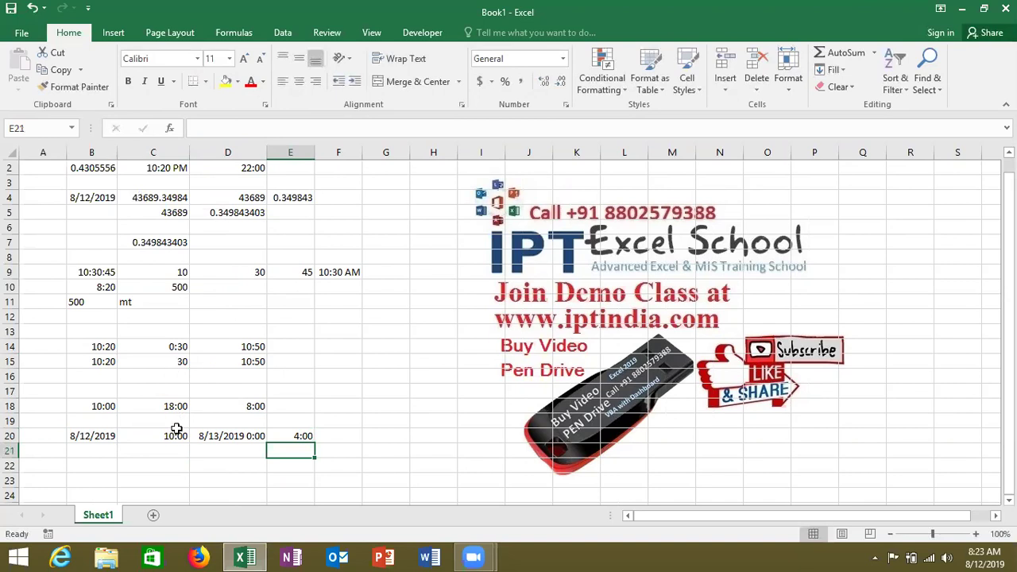
- Change C20's start time to 14:00
left_click(177, 433)
type("14:00")
key("Return")
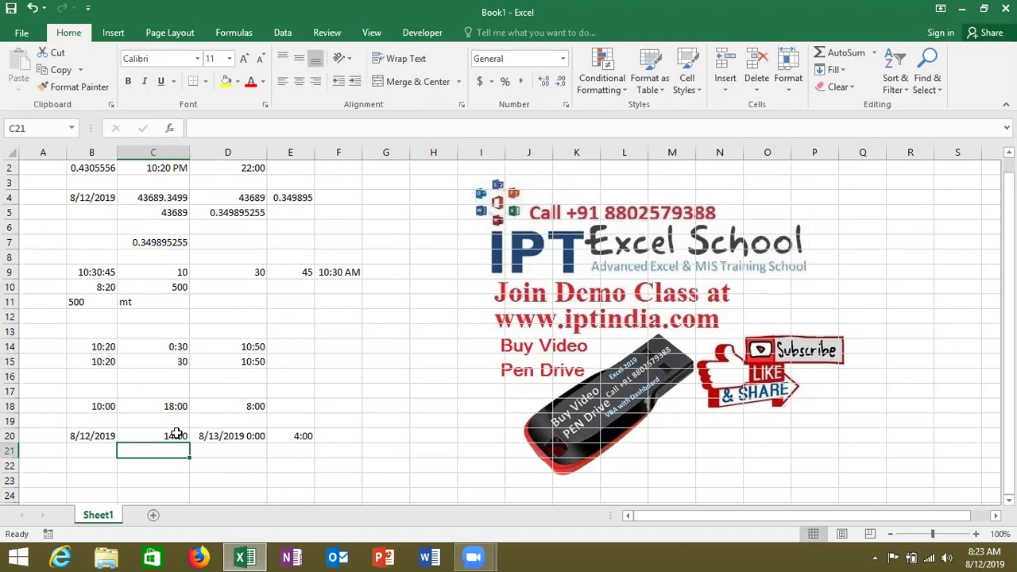
key("Right")
key("Right")
key("Right")
key("Up")
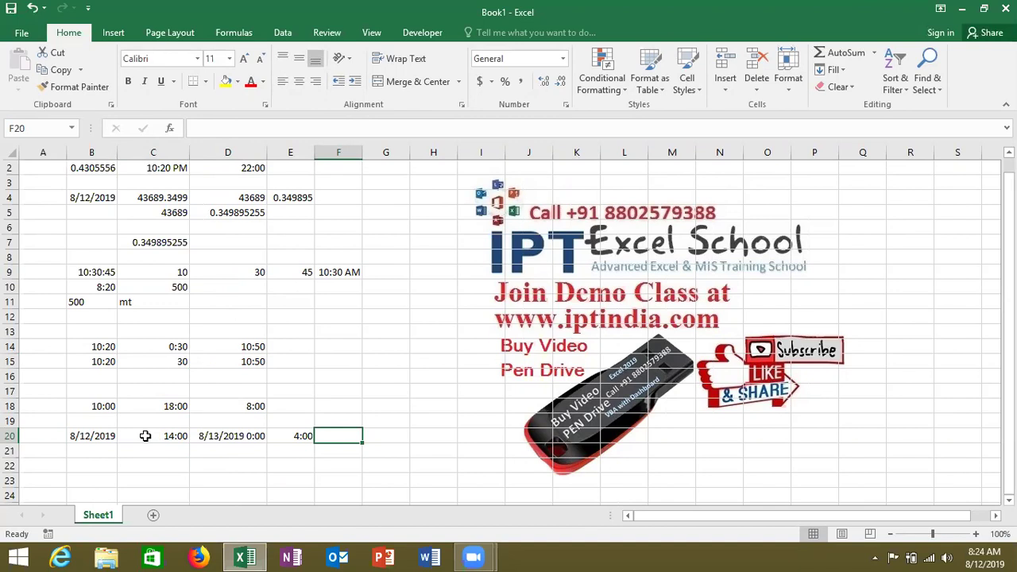
- Enter =(D20+E20)-(B20+C20) in F20 to subtract the start date-time from the end date-time
type("=")
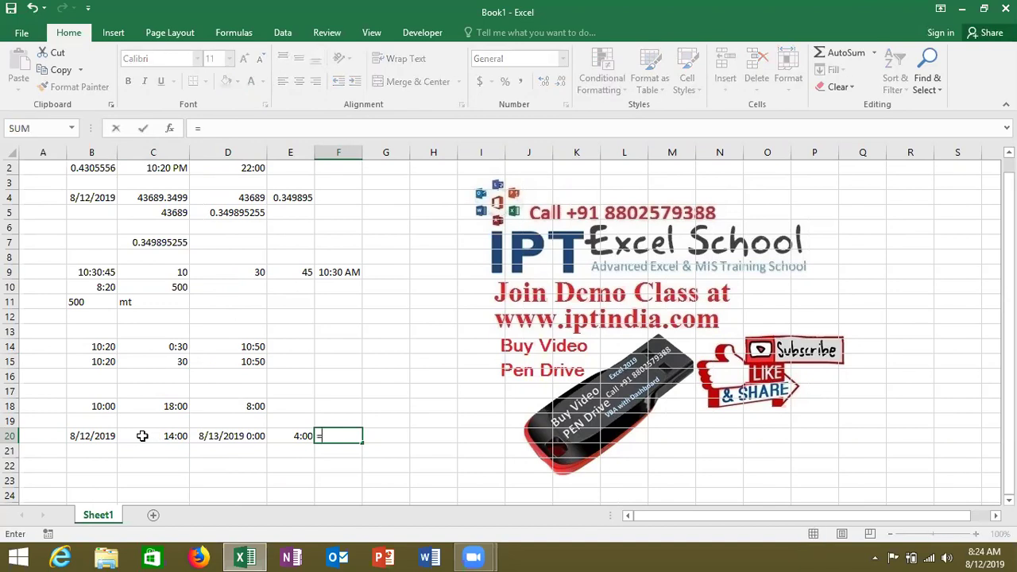
type("(")
left_click(93, 436)
type("+")
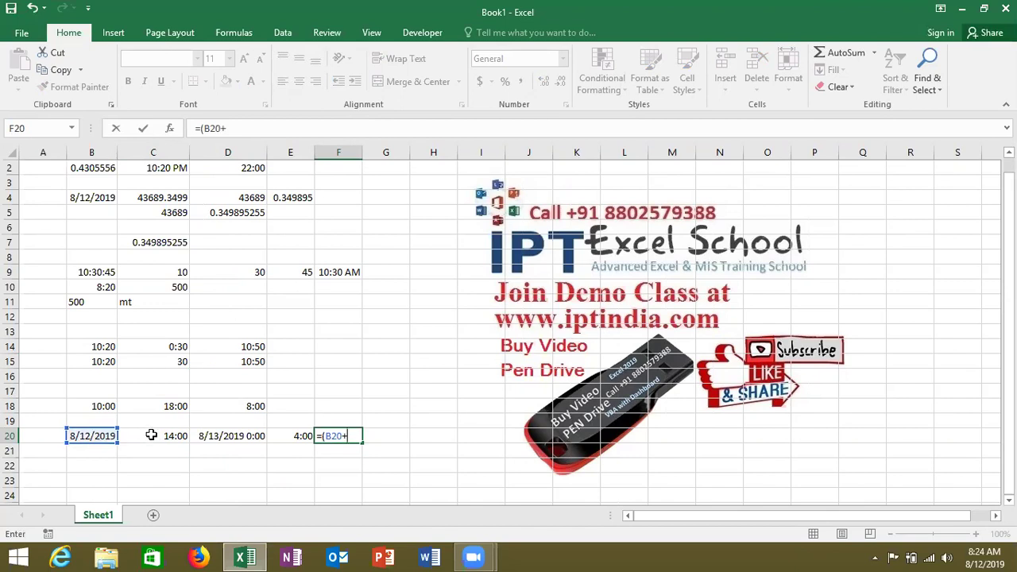
left_click(151, 435)
type(")")
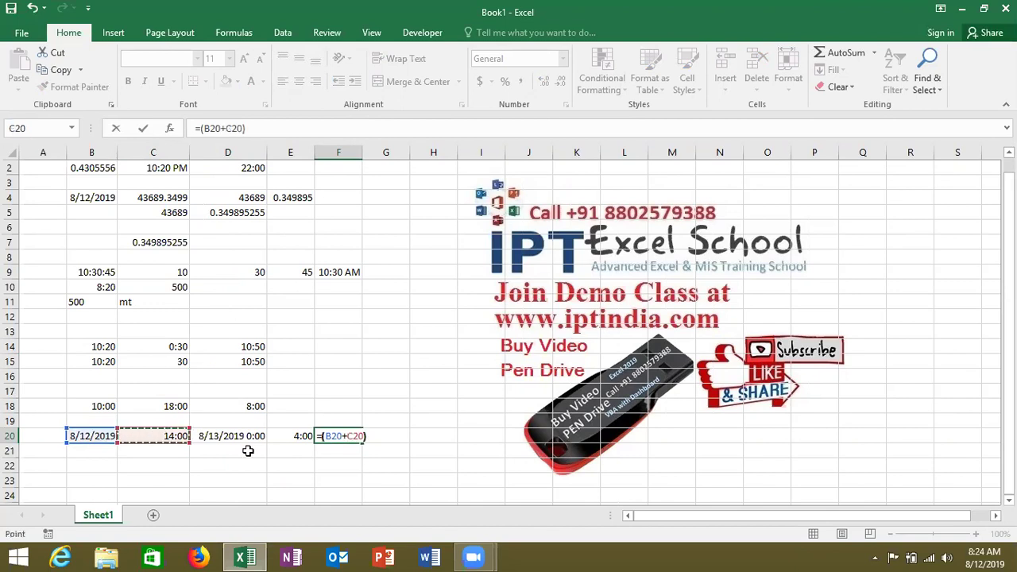
left_click(322, 436)
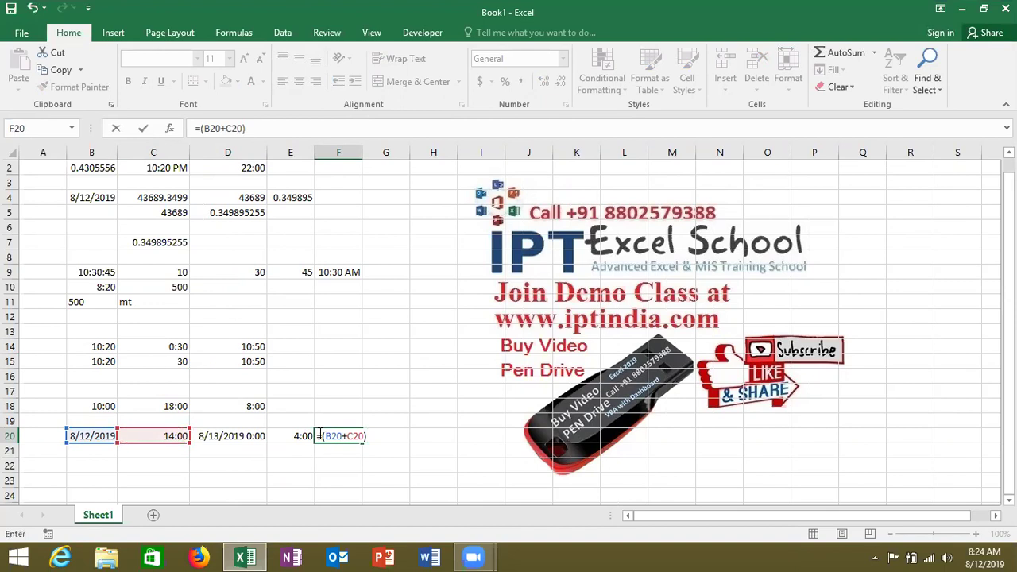
left_click(323, 440)
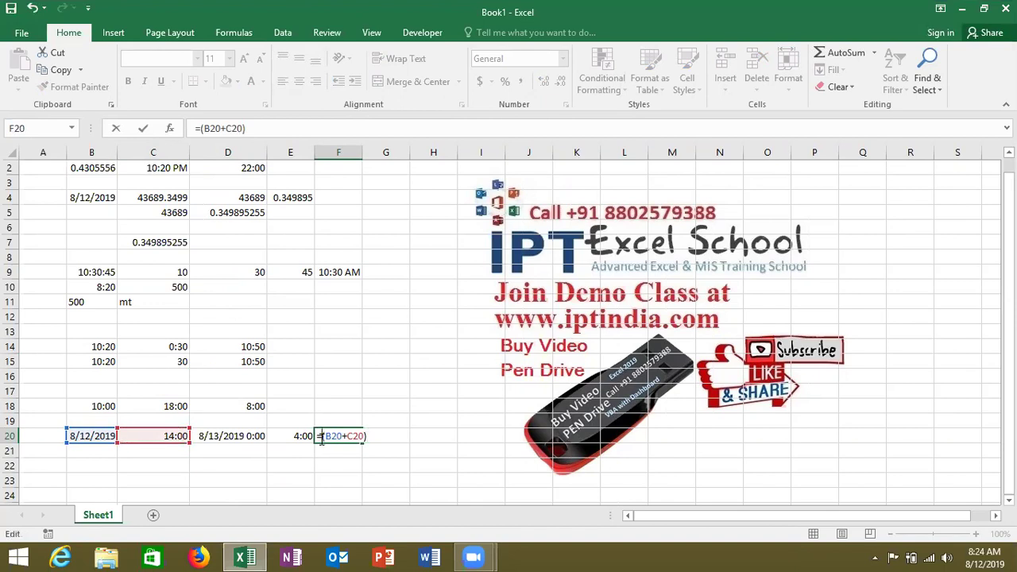
type("(")
left_click(232, 437)
type("+")
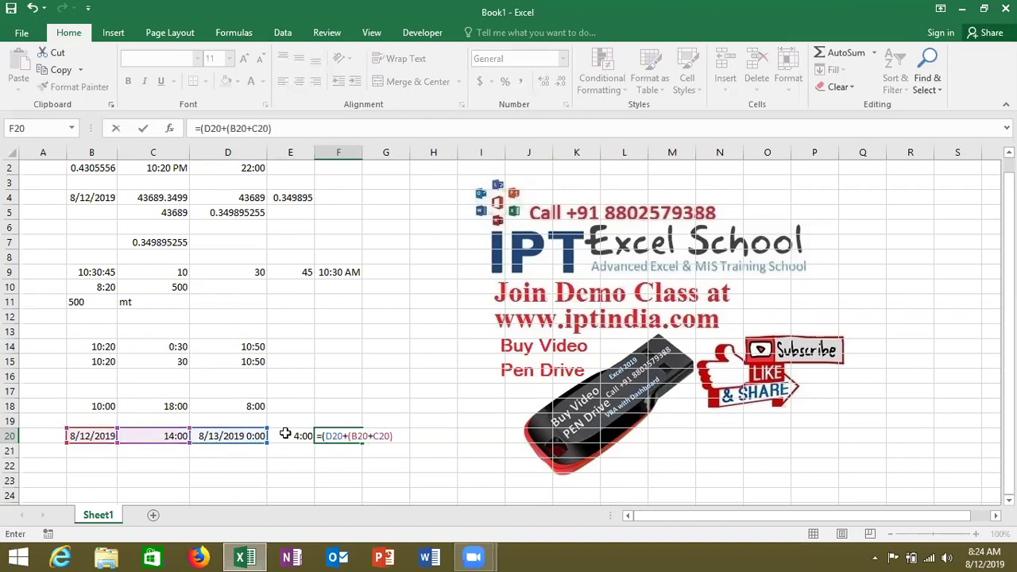
left_click(287, 436)
type(")")
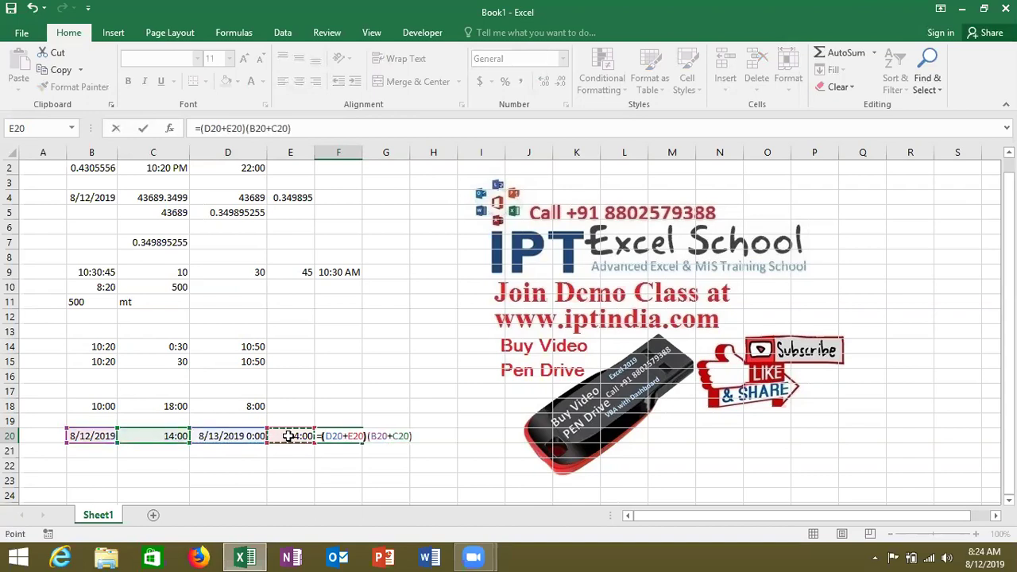
type("-")
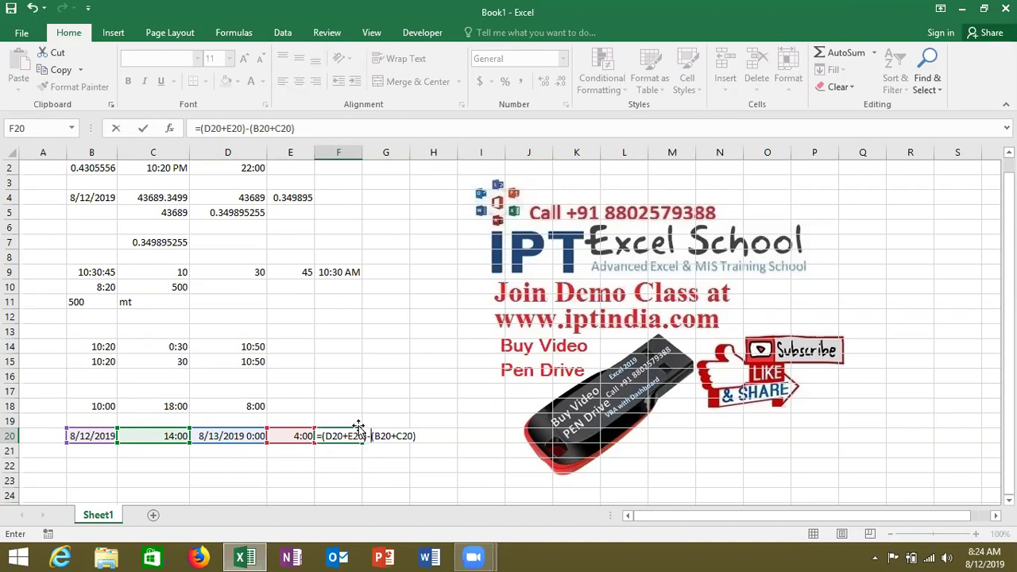
key("Return")
- Give F20 the 13:30:55 Time format so it shows 14:00:00
left_click(358, 427)
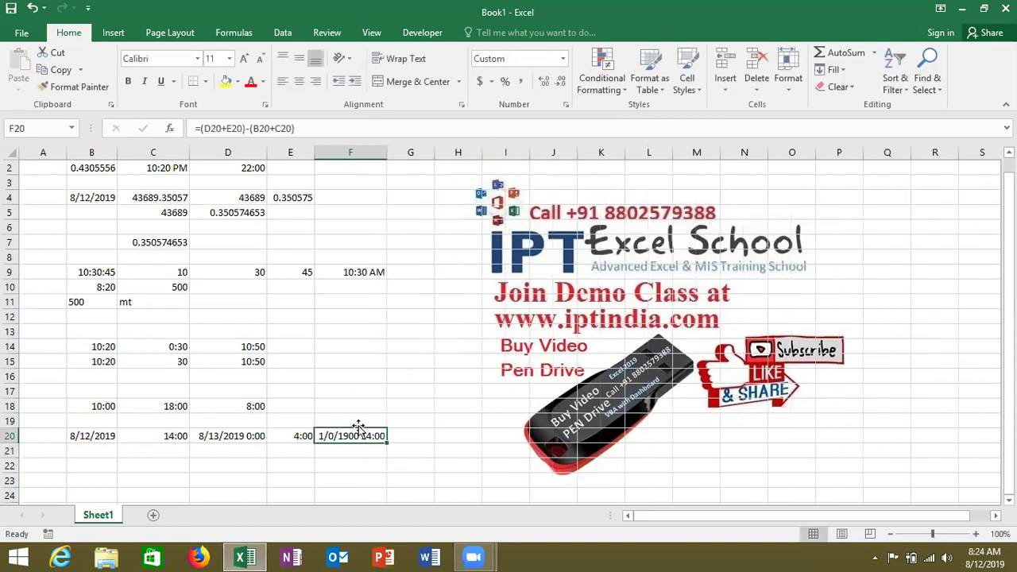
left_click(566, 105)
left_click(567, 106)
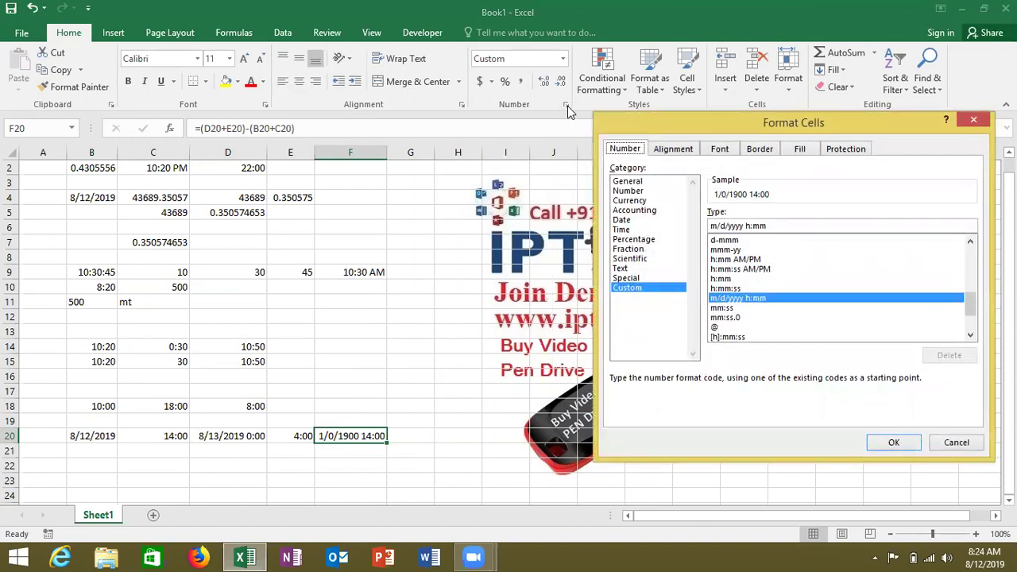
double_click(718, 226)
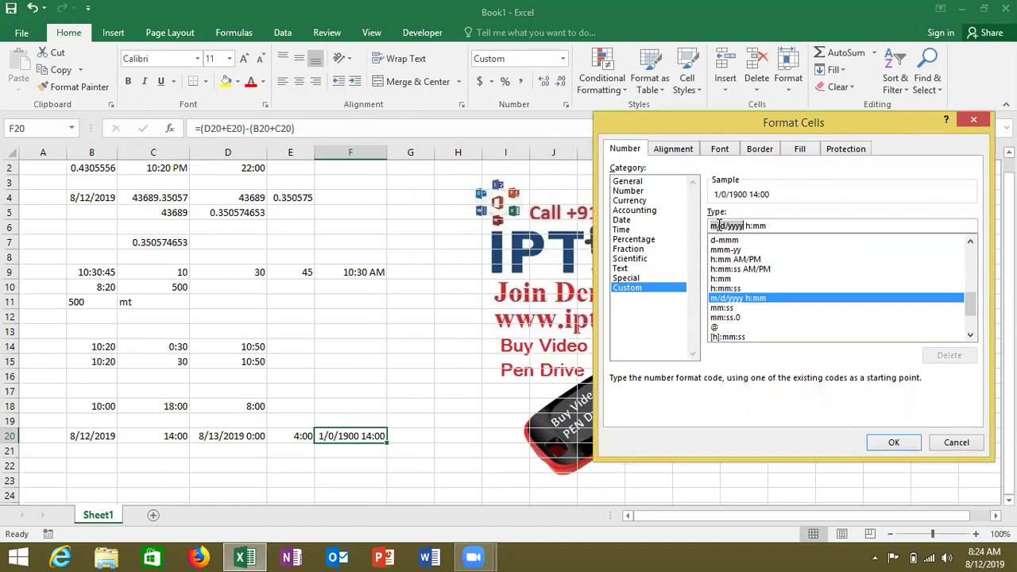
left_click(621, 230)
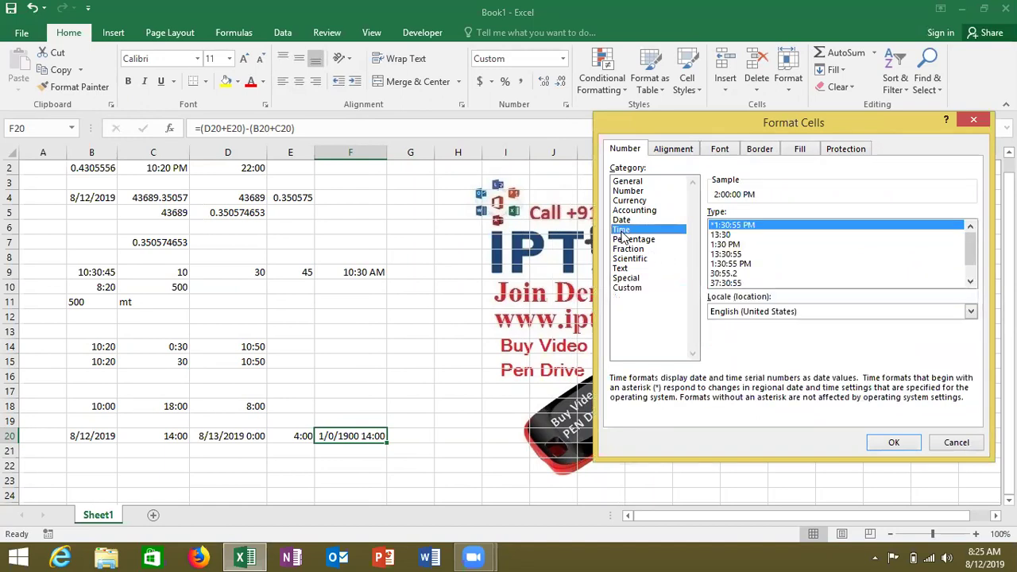
left_click(714, 284)
double_click(713, 284)
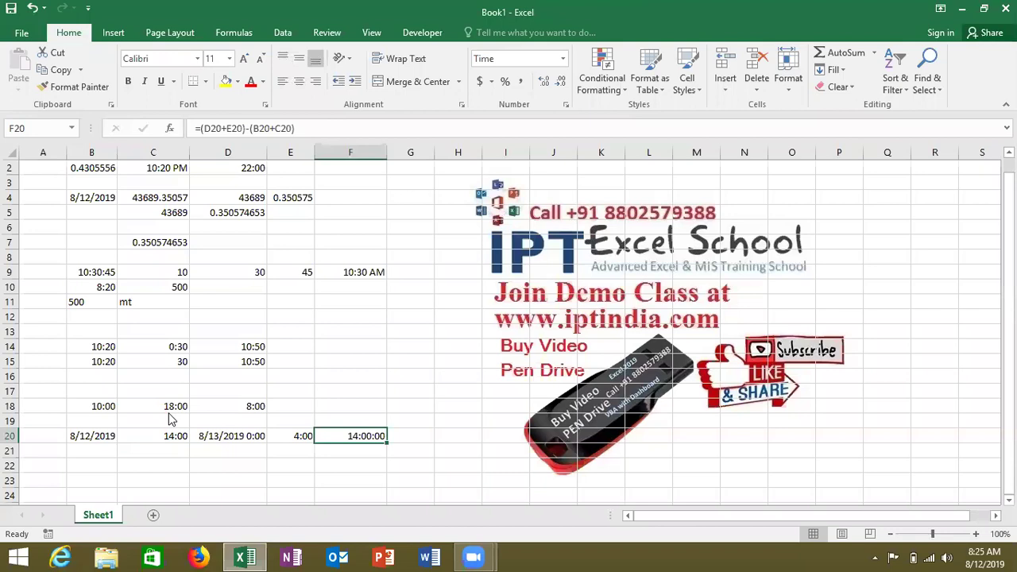
- Put today's date, 8/12/2019, into B27
key("Down")
key("Down")
key("Down")
key("Down")
key("Down")
key("Down")
key("Down")
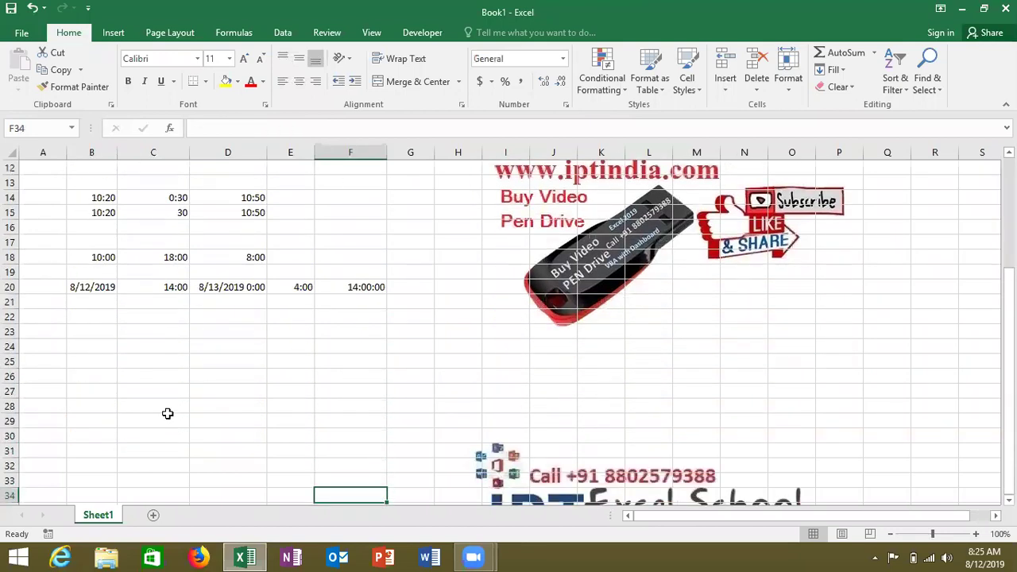
key("Down")
key("Down")
key("Down")
key("Down")
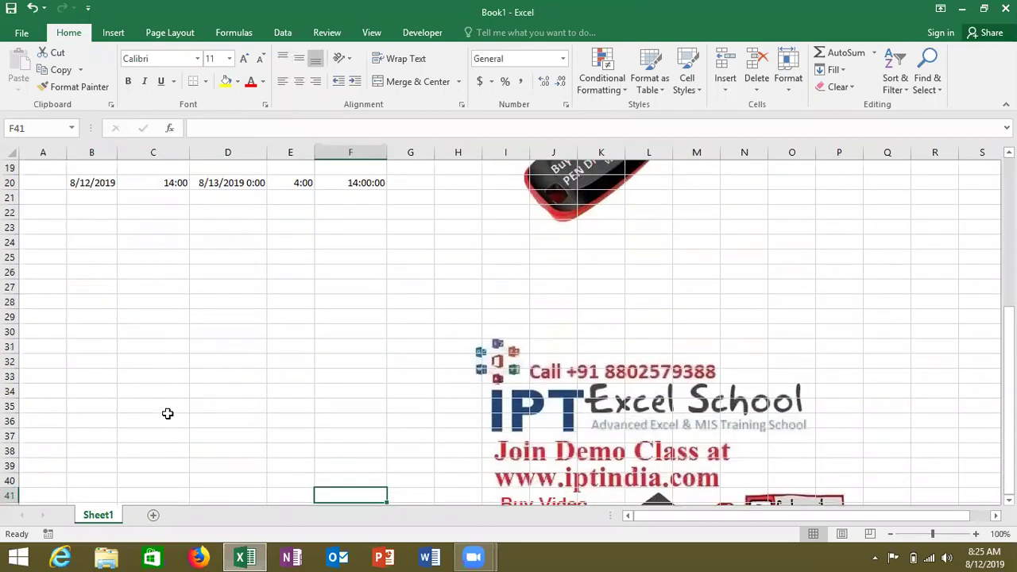
key("Down")
key("Down")
key("Down")
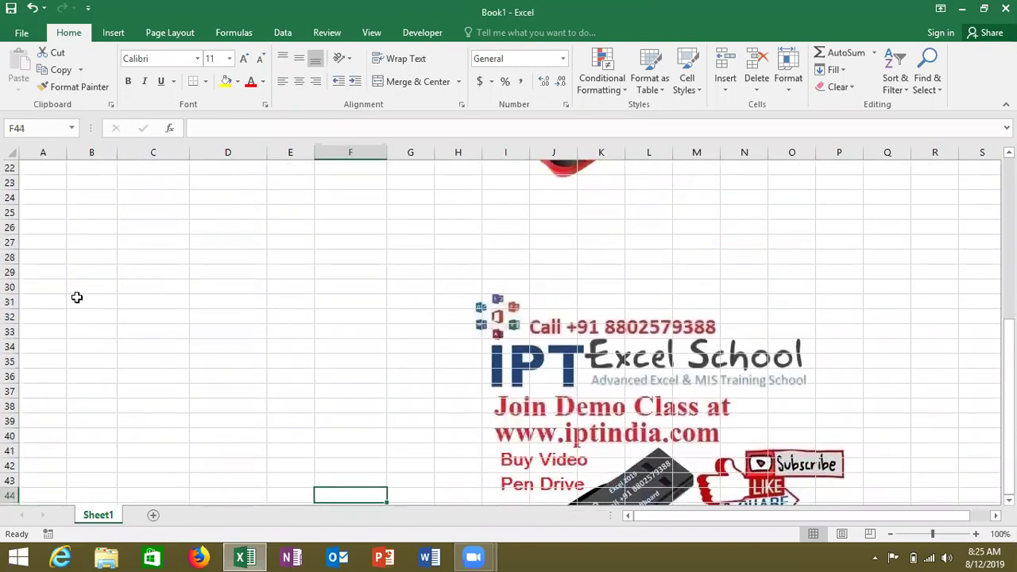
left_click(95, 247)
key("ctrl+semicolon")
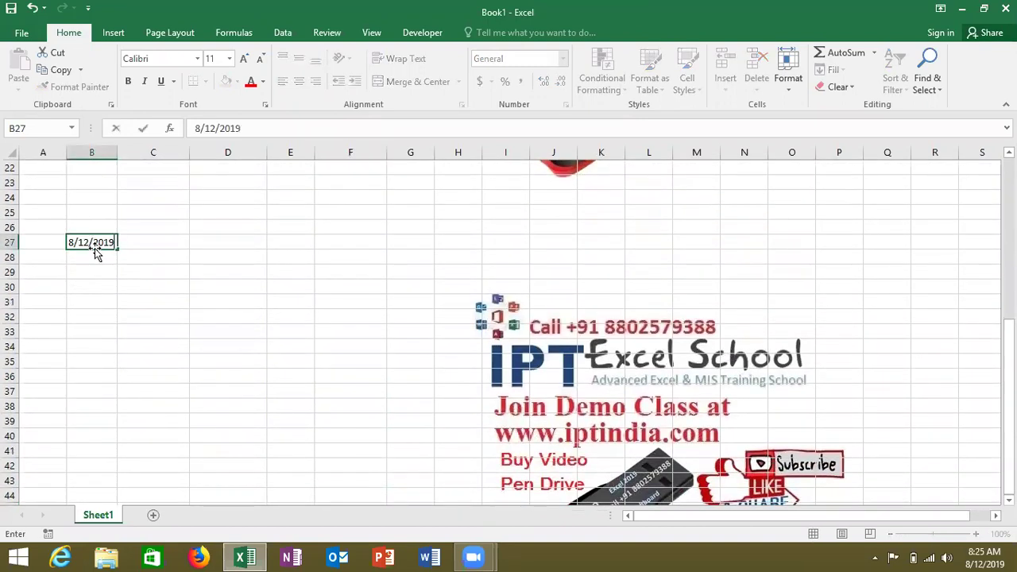
key("Tab")
- Enter =EOMONTH(B27,0) in C27 and format it as a date, showing 31-Aug-19
type("=")
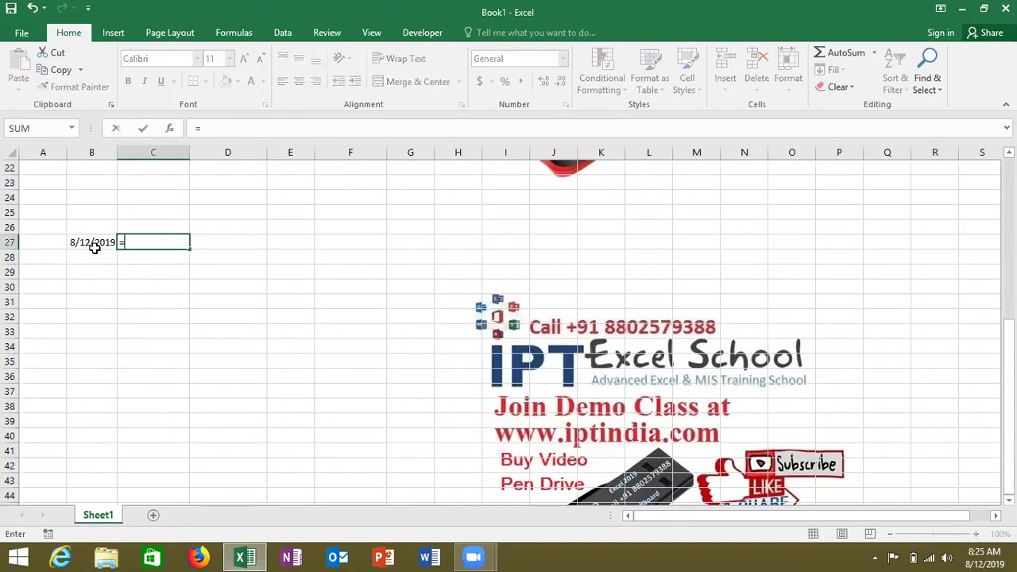
type("eom")
key("Tab")
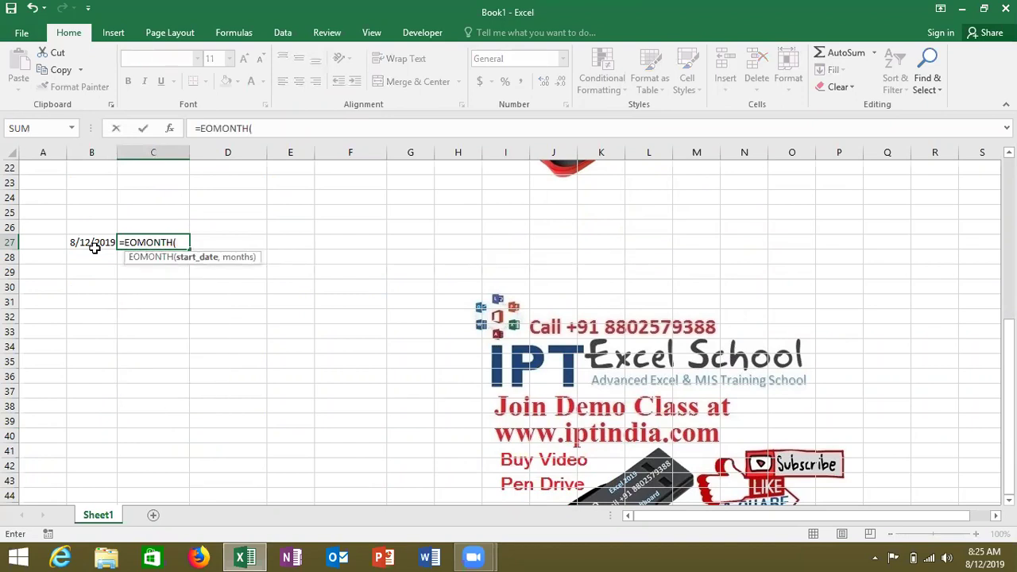
left_click(93, 248)
type(",0)")
key("Return")
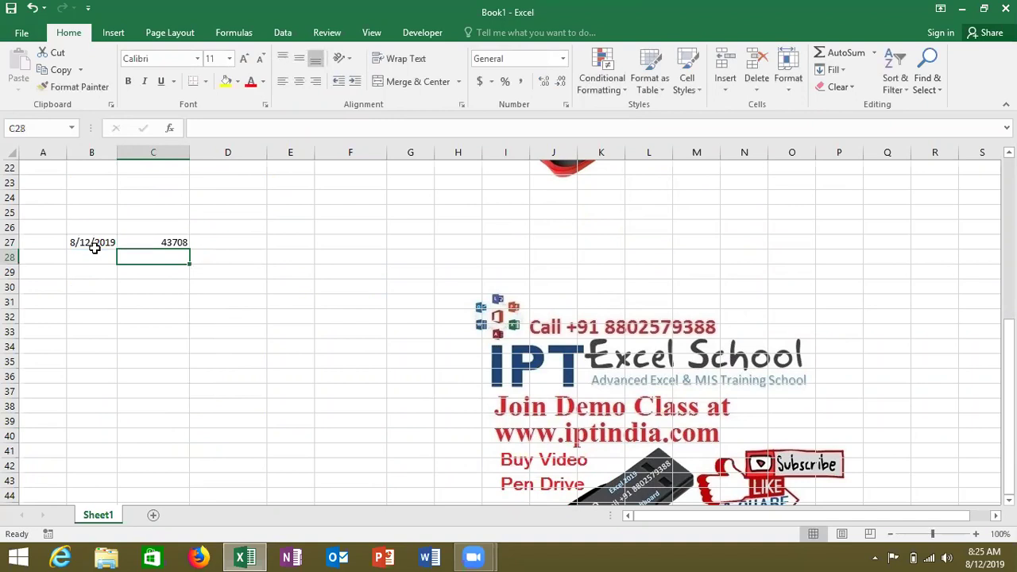
key("Up")
key("ctrl+shift+numbersign")
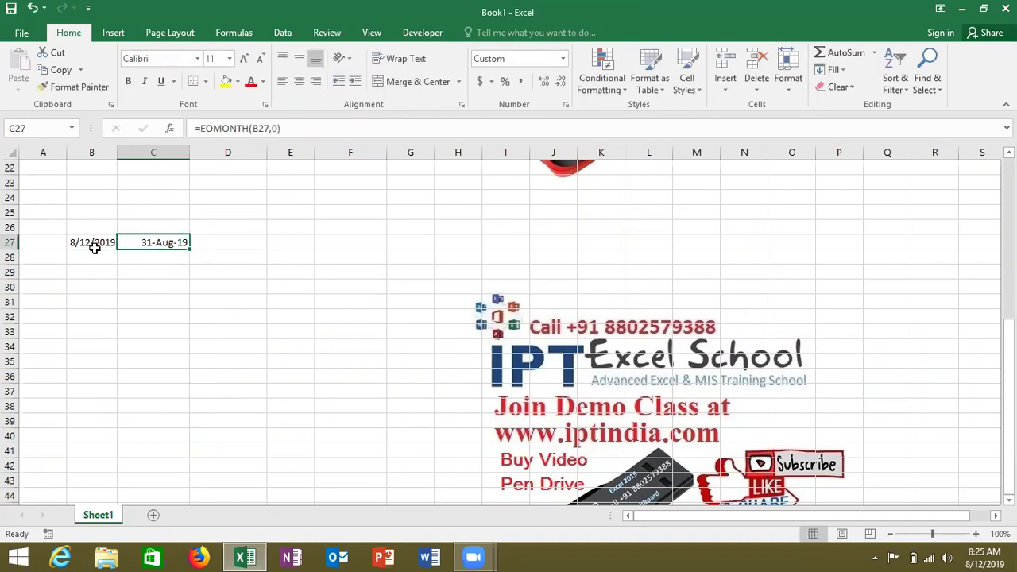
- Change the EOMONTH months argument to 1 to get next month's end
left_click(274, 128)
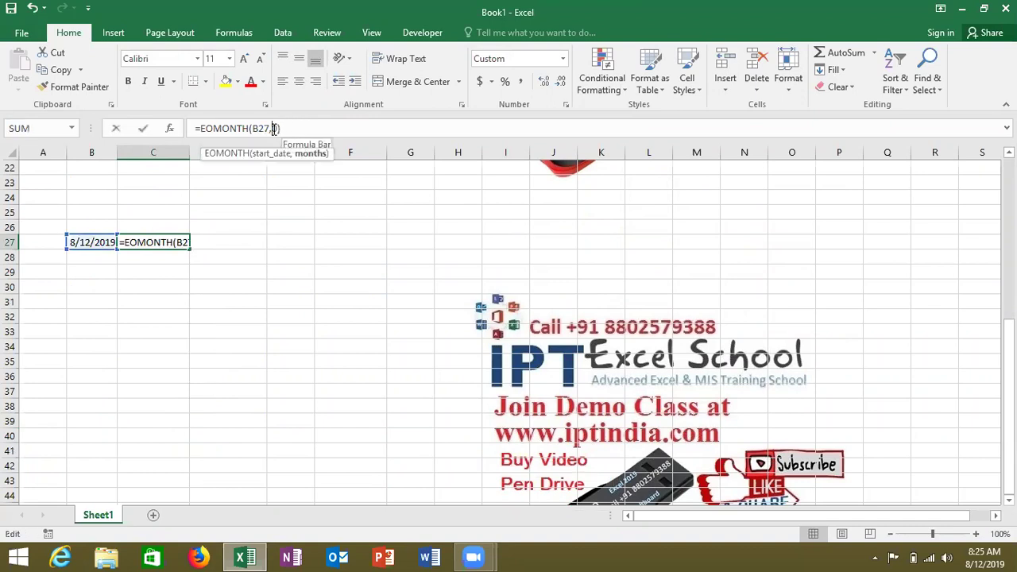
key("BackSpace")
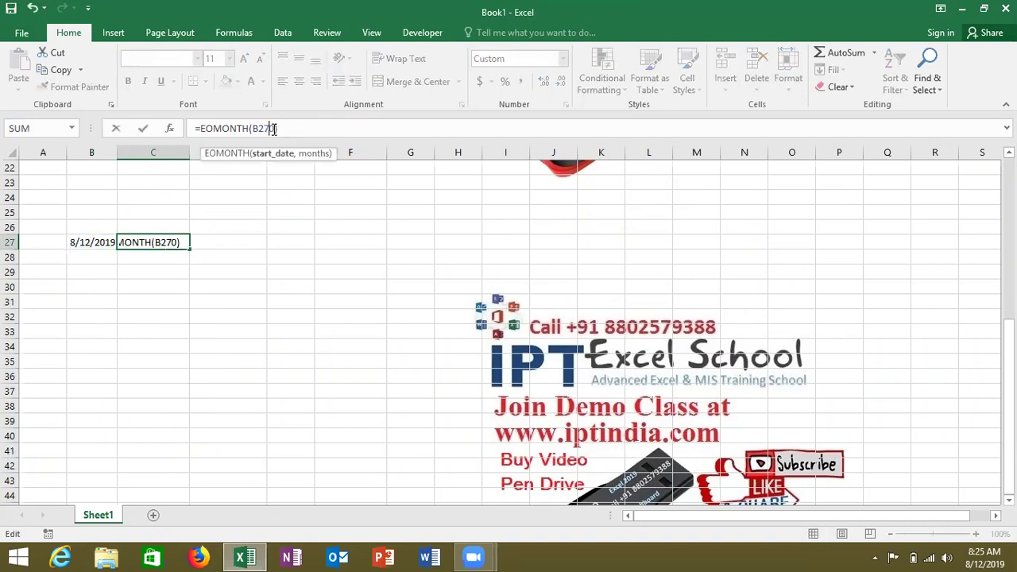
type("1")
key("Return")
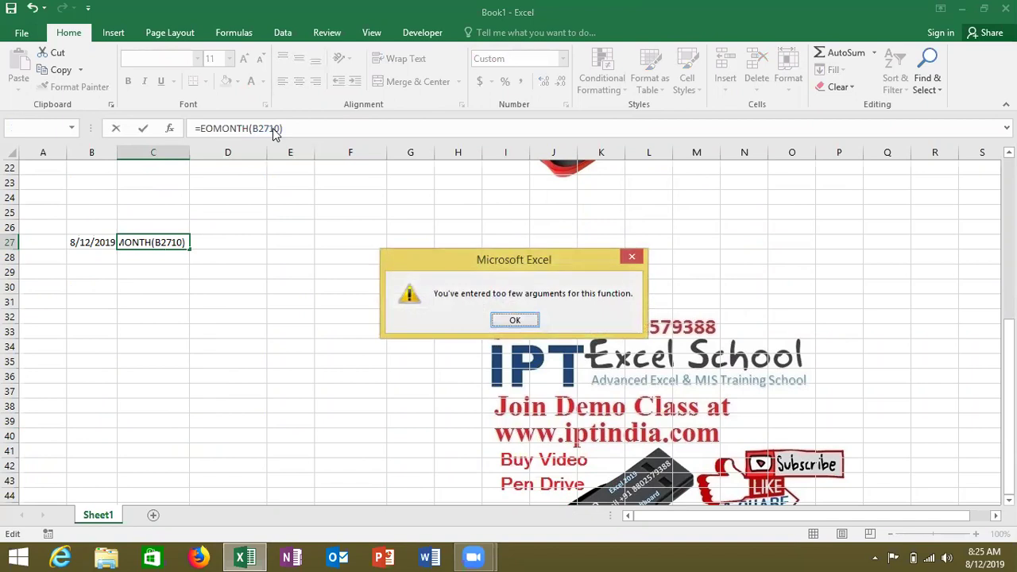
key("Return")
key("Escape")
type(",")
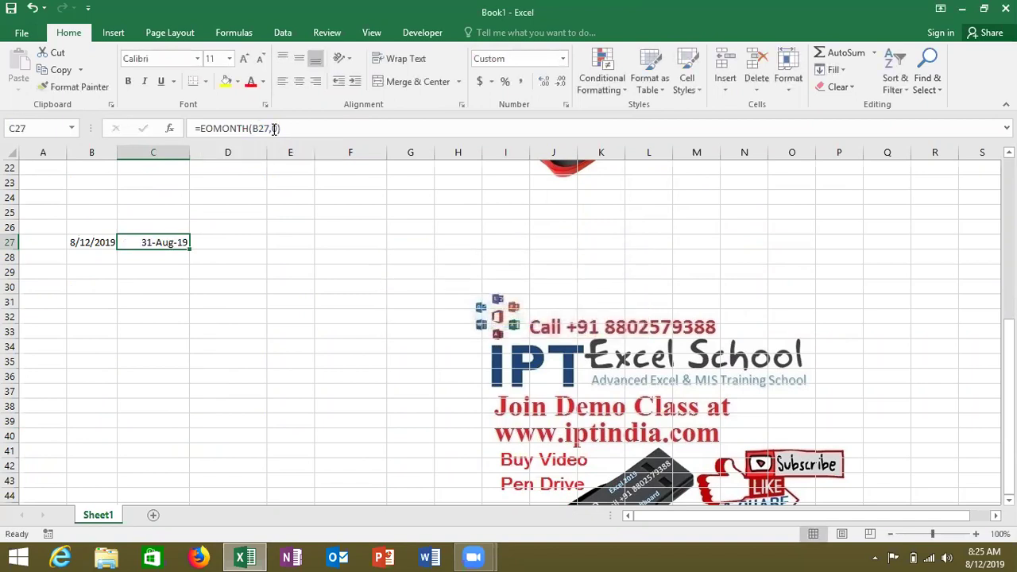
left_click(274, 128)
type("1")
key("Return")
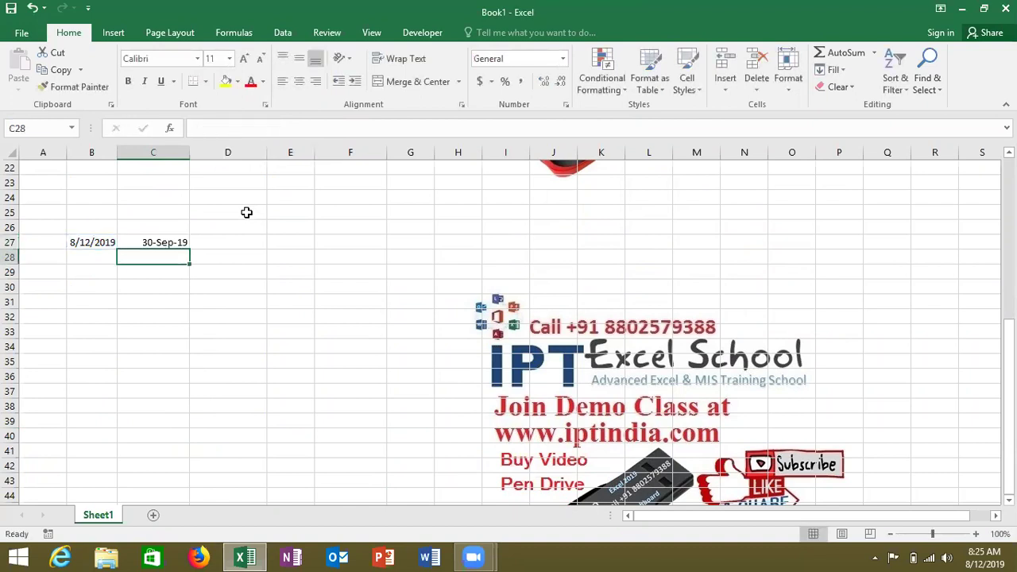
key("Up")
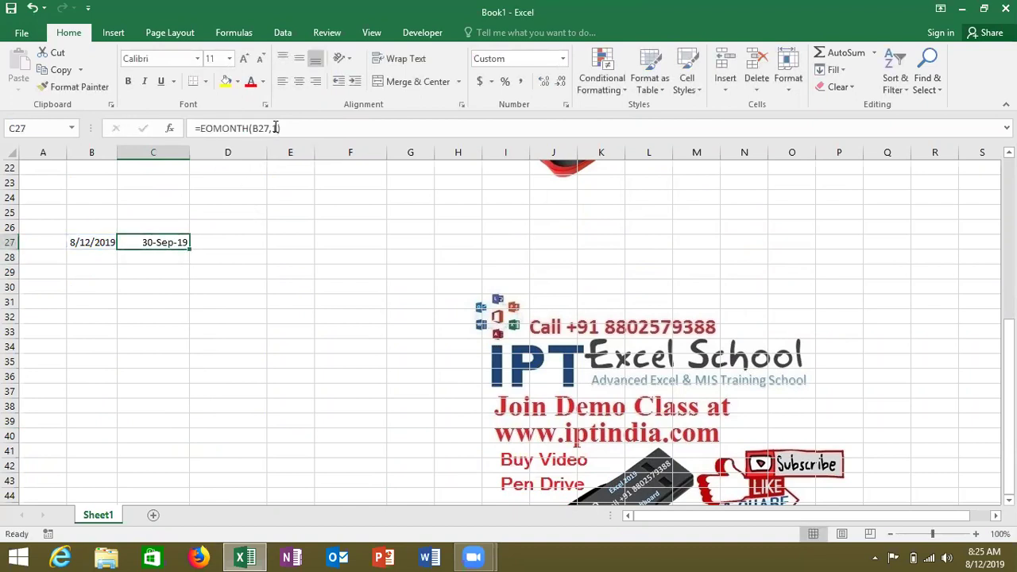
- Try 2 months ahead, then undo back to =EOMONTH(B27,0)
left_click(276, 128)
key("BackSpace")
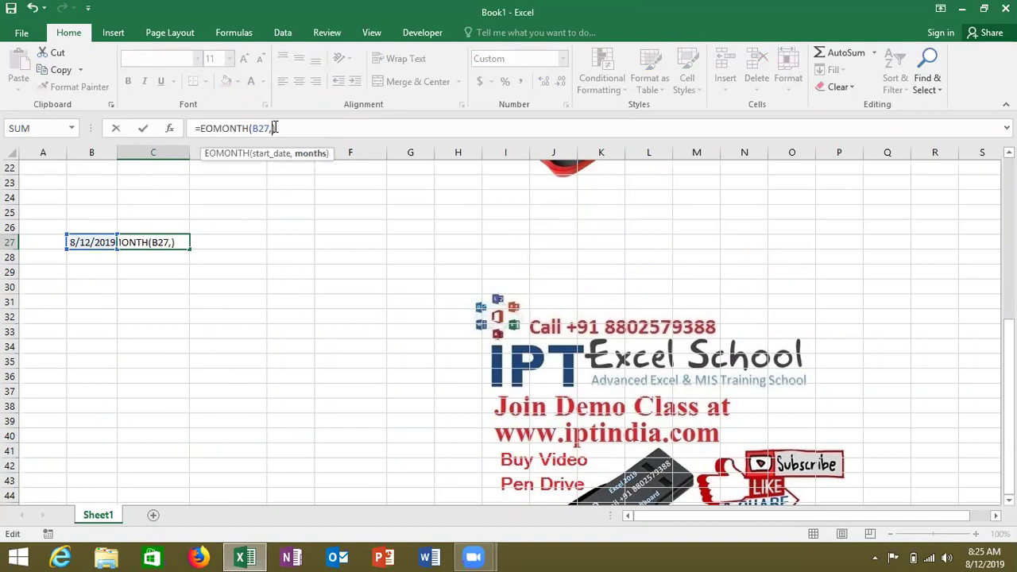
type("2")
key("Return")
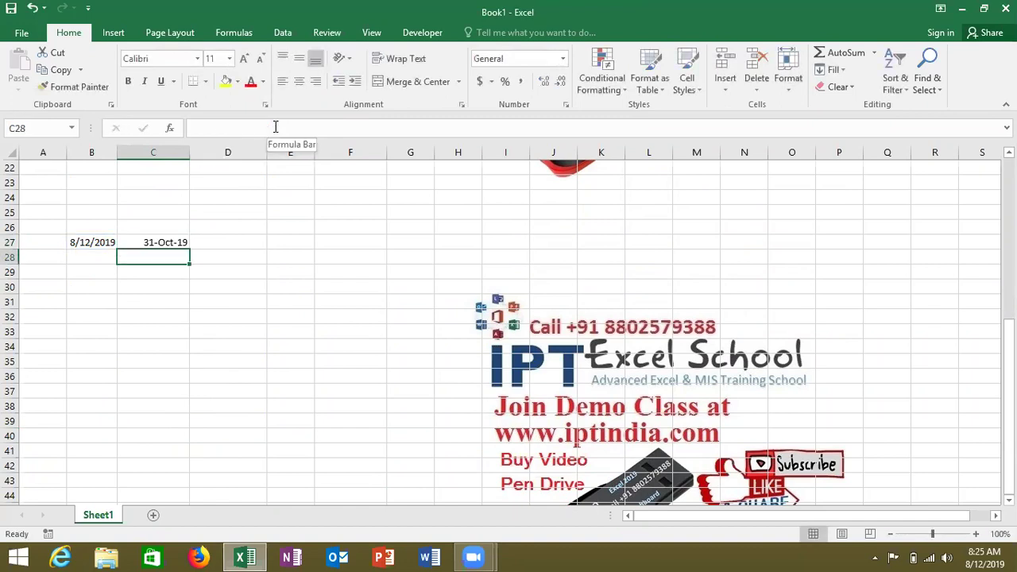
key("Up")
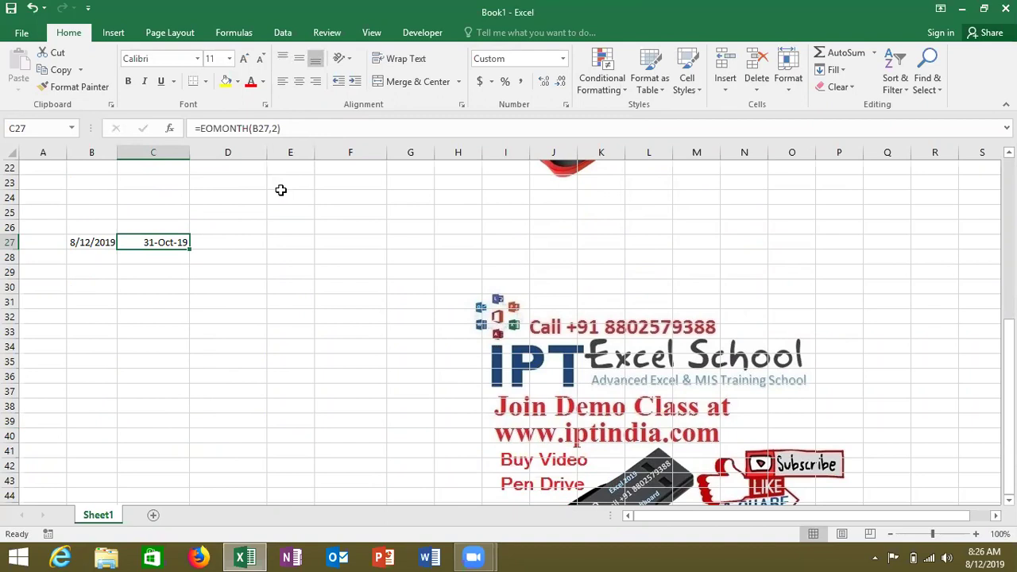
key("ctrl+z")
key("ctrl+z")
left_click(280, 190)
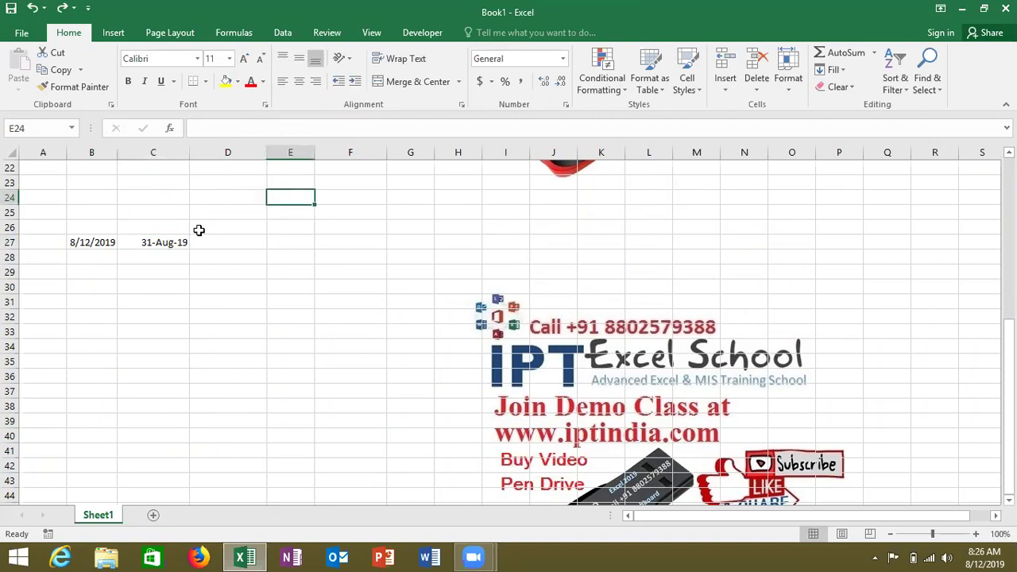
- Change C27's months argument to -1 to get the previous month's end
left_click(172, 238)
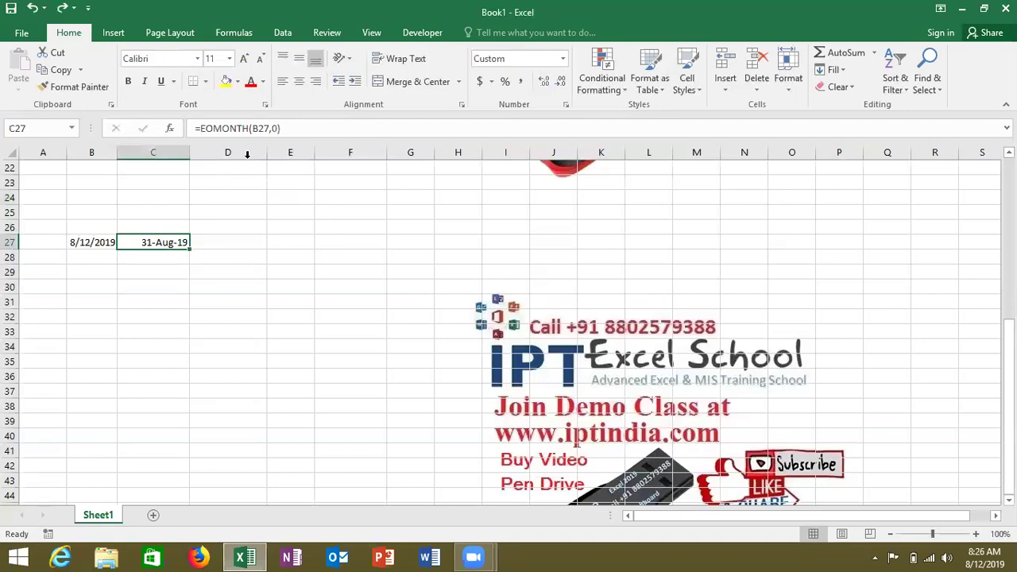
left_click(273, 128)
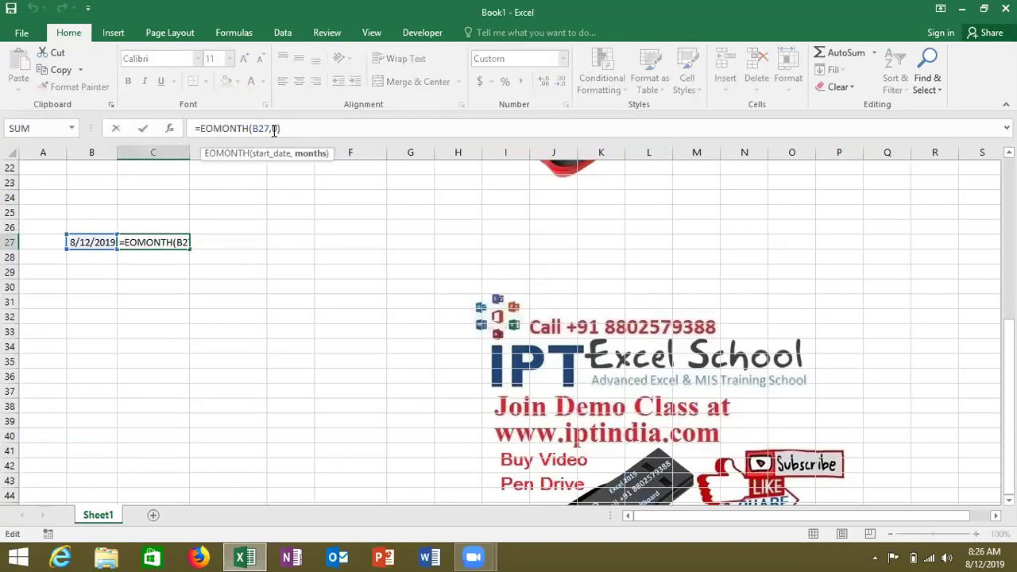
type("-0")
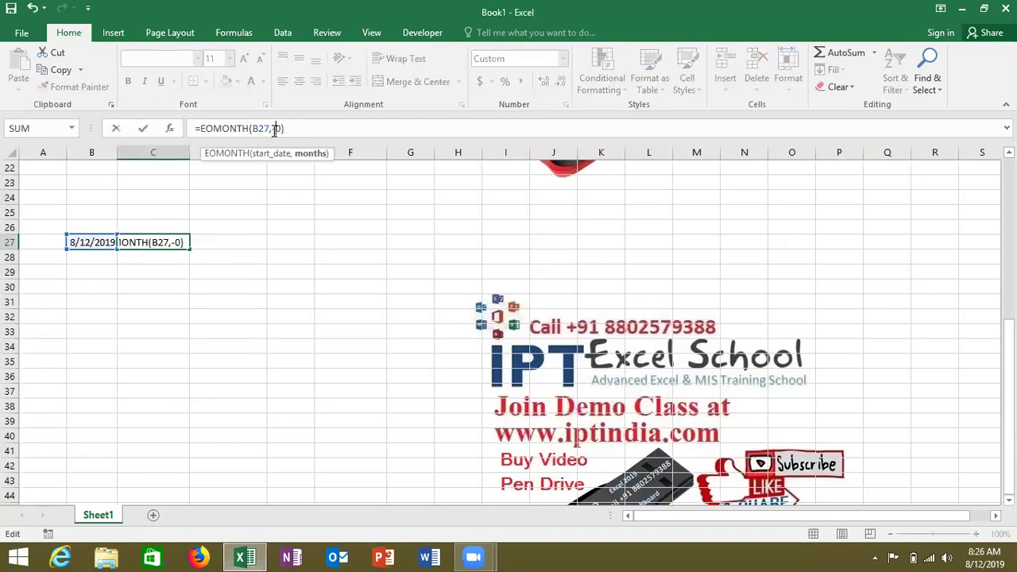
key("BackSpace")
type("1")
key("Return")
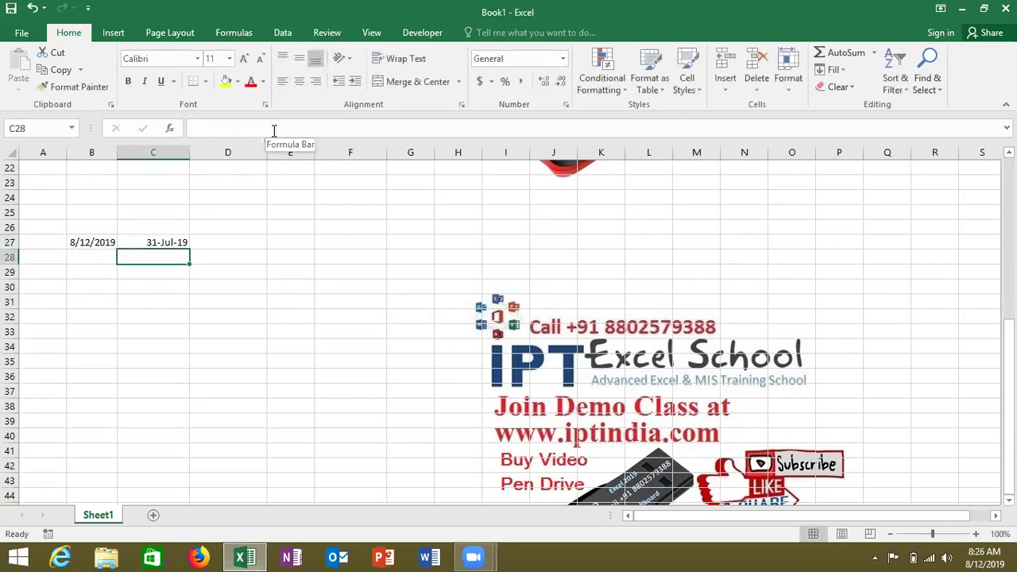
- Append +1 so C27 reads =EOMONTH(B27,-1)+1, showing 1-Aug-19
key("Up")
left_click(293, 128)
type("+1")
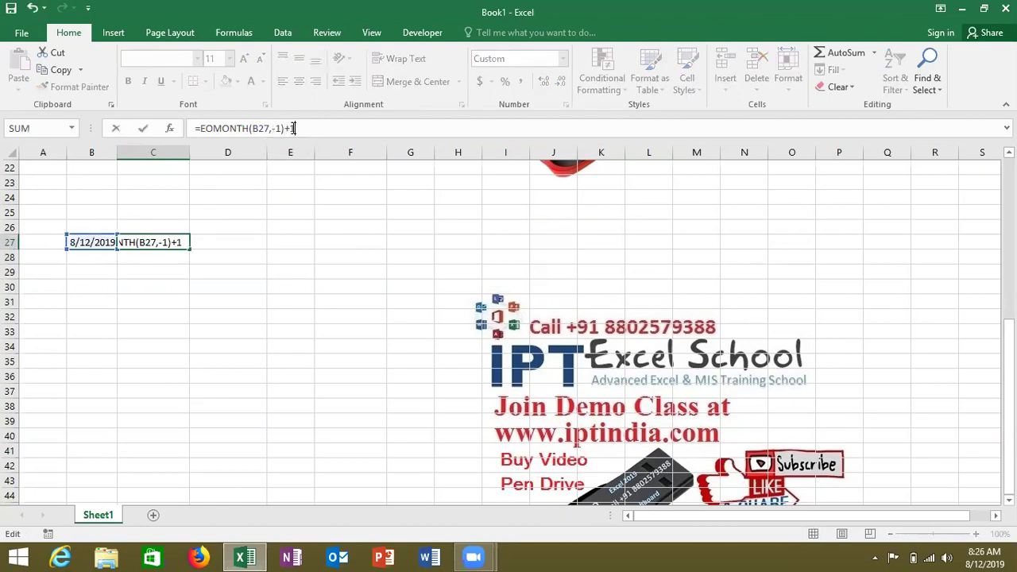
key("Return")
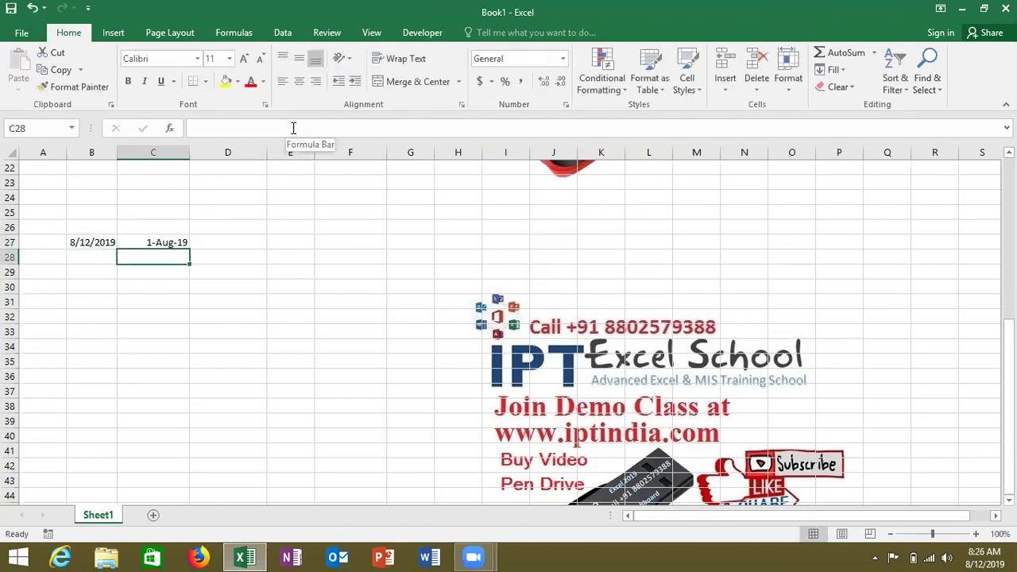
key("Left")
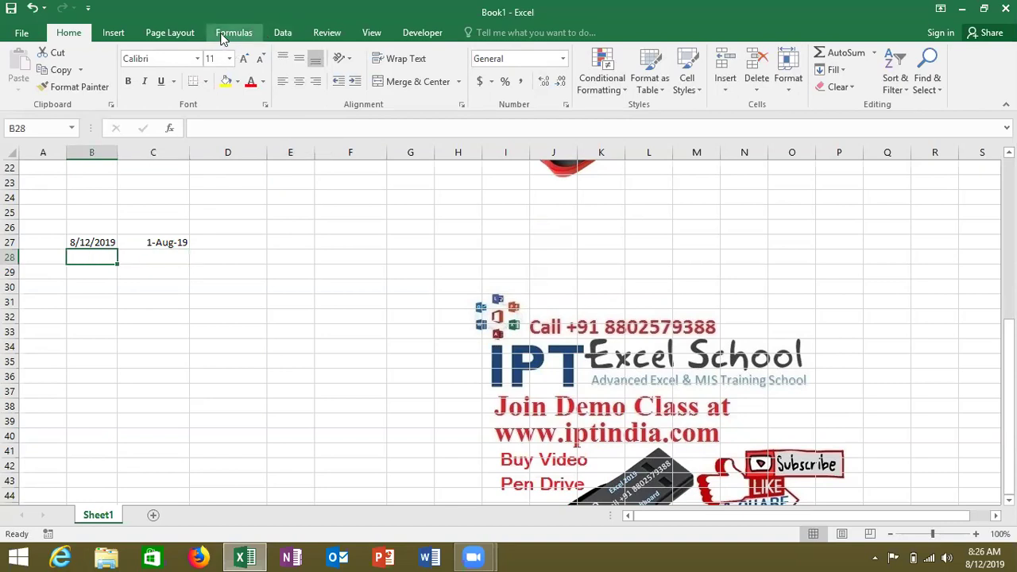
- Browse the Date & Time function list on the Formulas ribbon, then close it
left_click(230, 33)
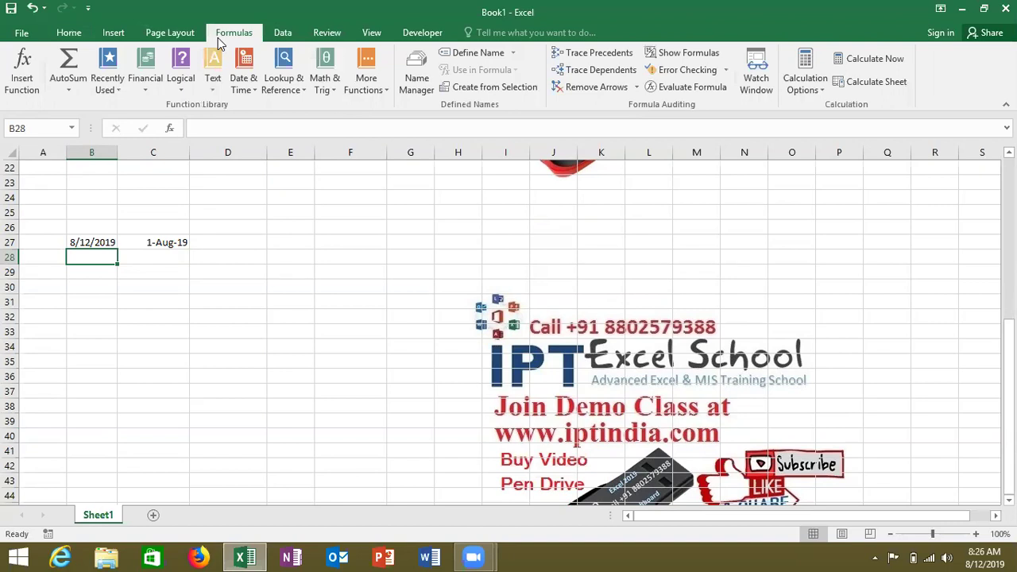
left_click(245, 93)
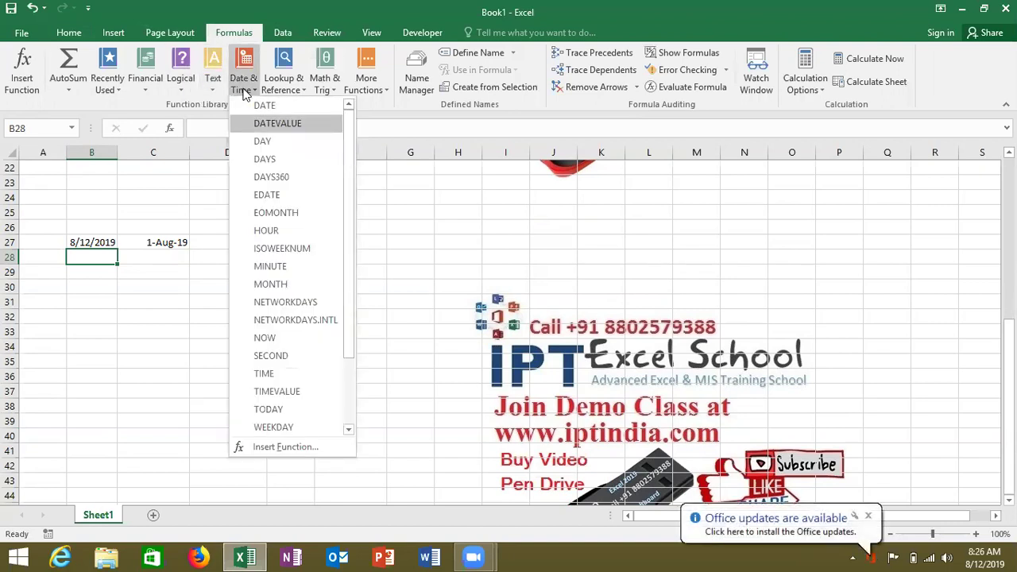
key("Down")
key("Down")
key("Down")
key("Down")
key("Down")
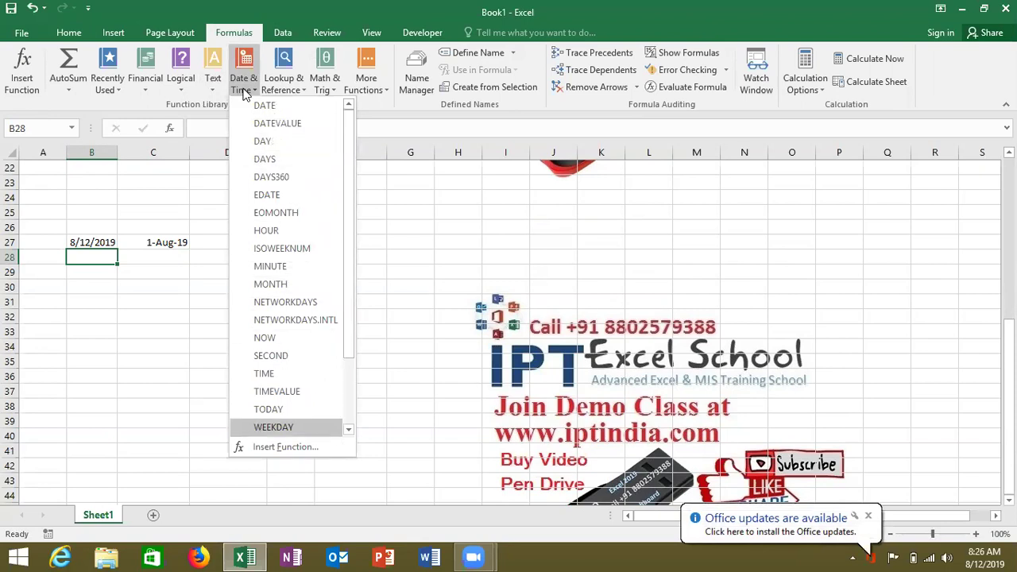
key("Down")
key("Down")
key("Down")
key("Down")
key("Down")
key("Down")
key("Down")
key("Down")
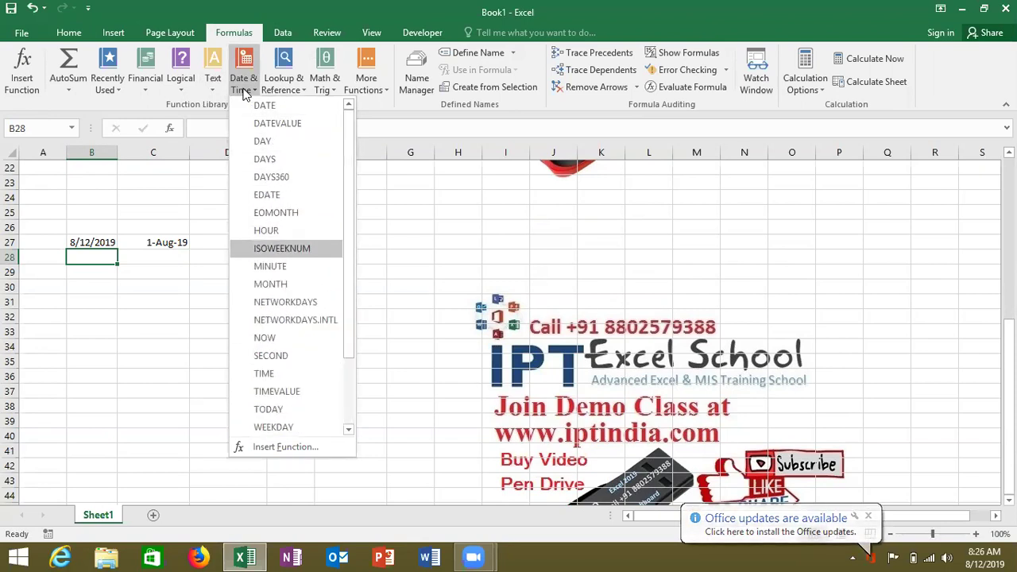
key("Up")
key("Up")
key("Up")
key("Up")
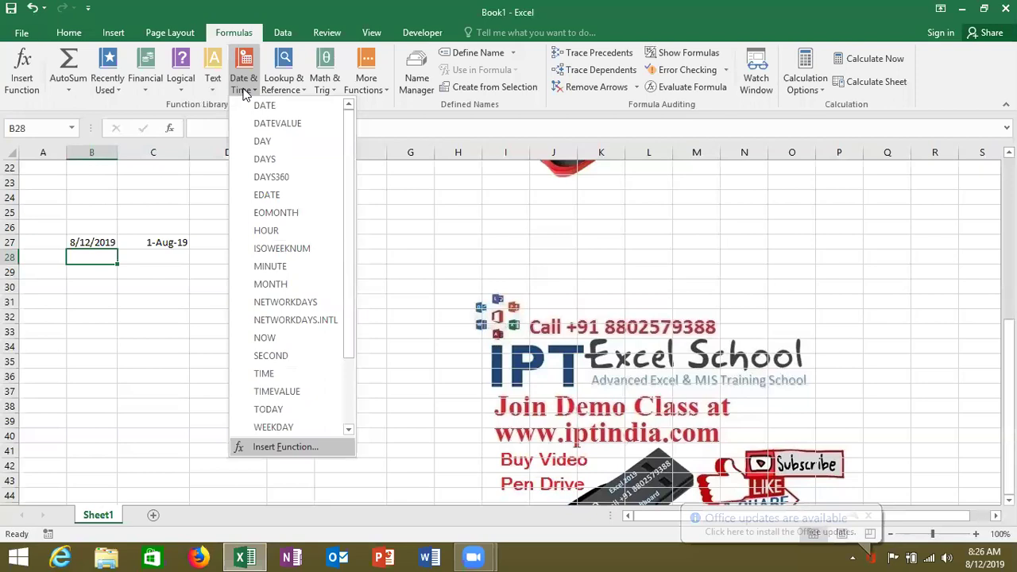
key("Up")
key("Up")
key("Down")
key("Down")
key("Up")
key("Up")
key("Up")
key("Up")
key("Up")
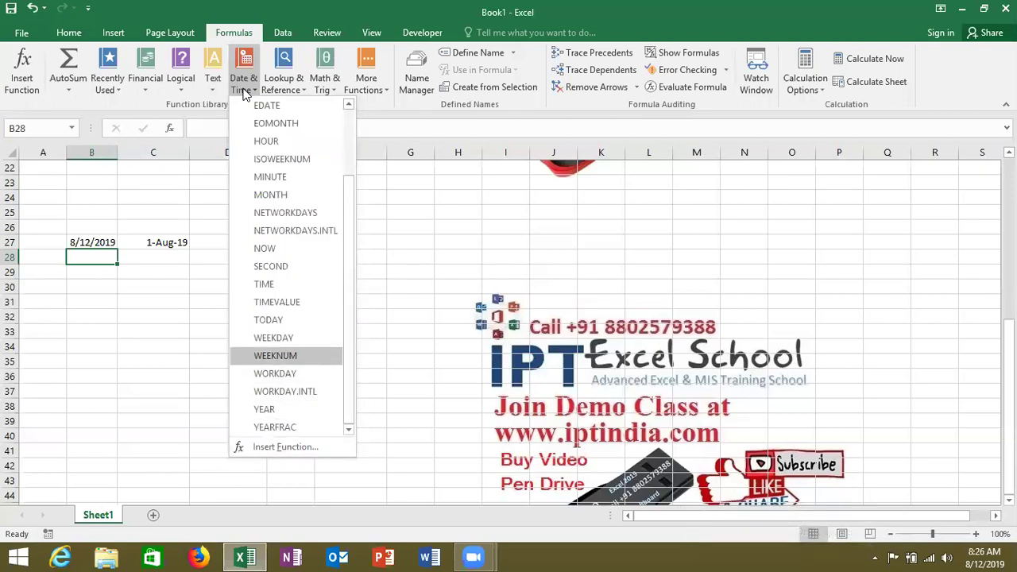
key("Up")
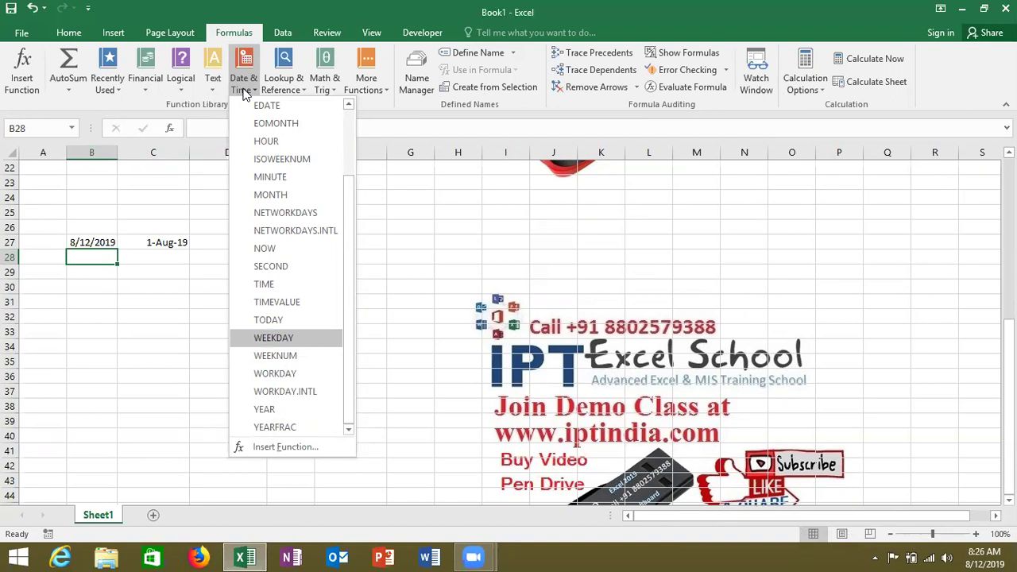
left_click(131, 261)
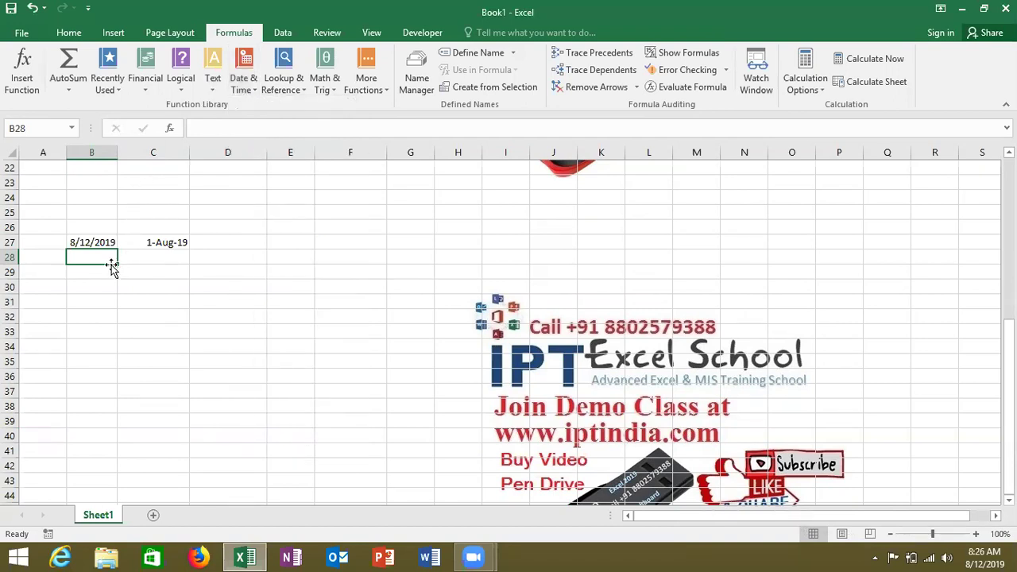
- Enter the text date '10-JAN in B29
left_click(105, 271)
type("'")
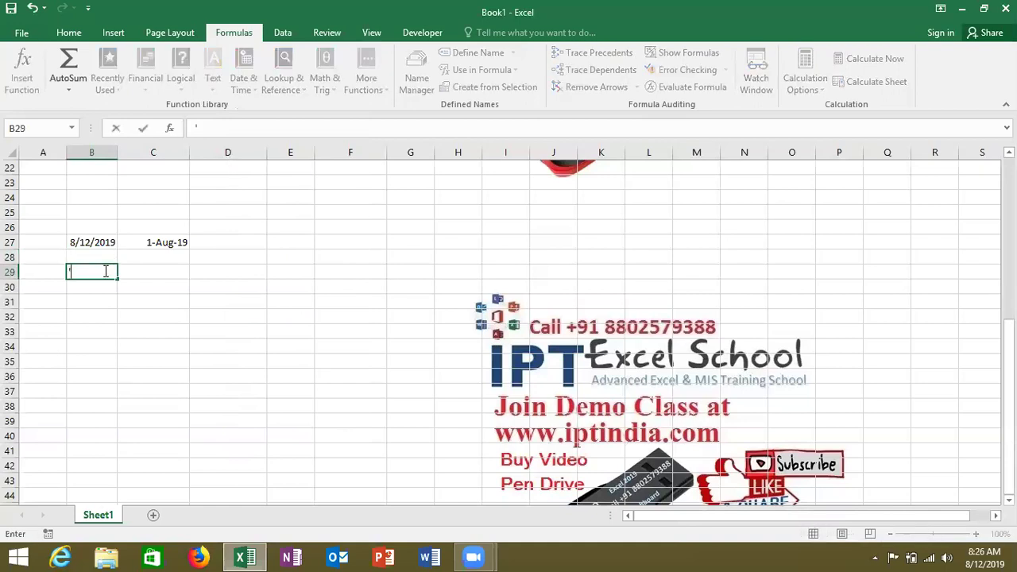
type("10-JAN")
key("Tab")
- Convert it with =DATEVALUE(B29) in C29, giving 43475, and type '10:00 in B30
type("=")
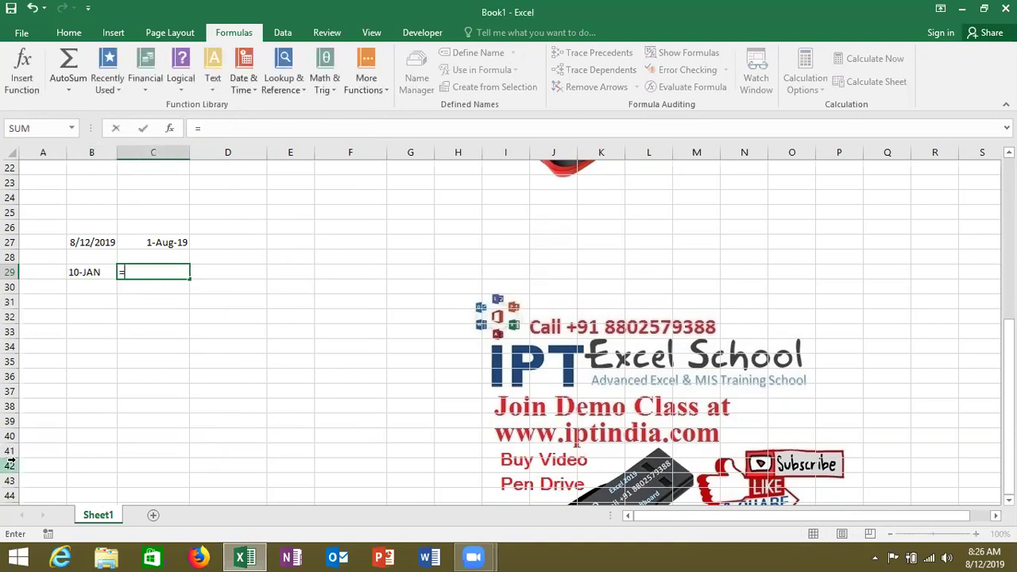
type("da")
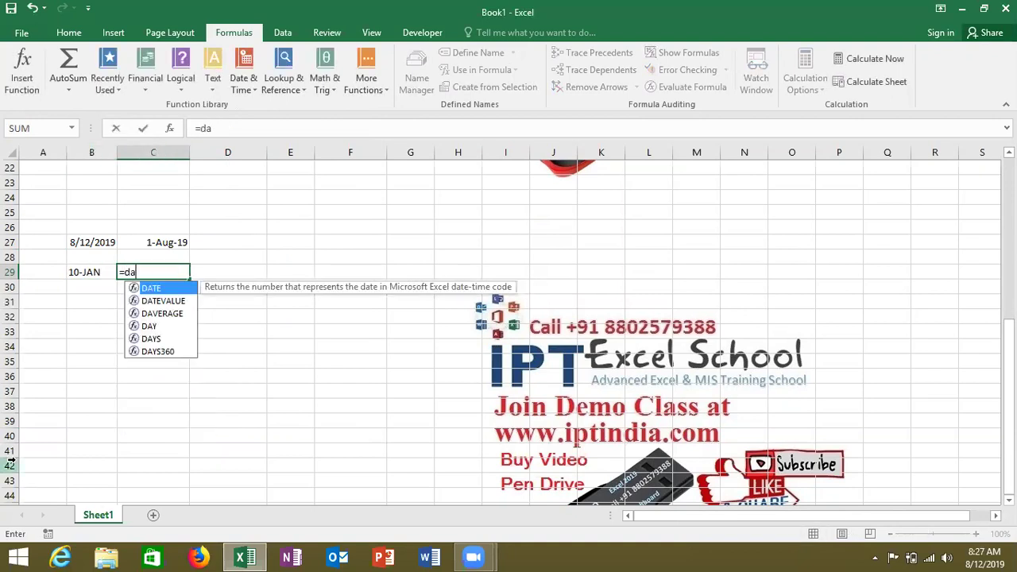
type("t")
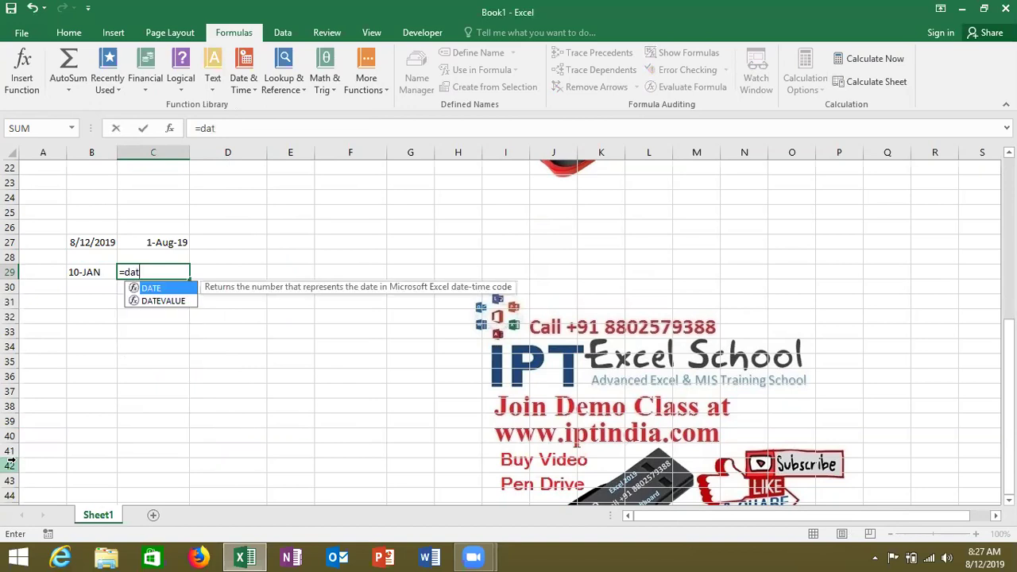
key("Down")
key("Tab")
key("Left")
key("Return")
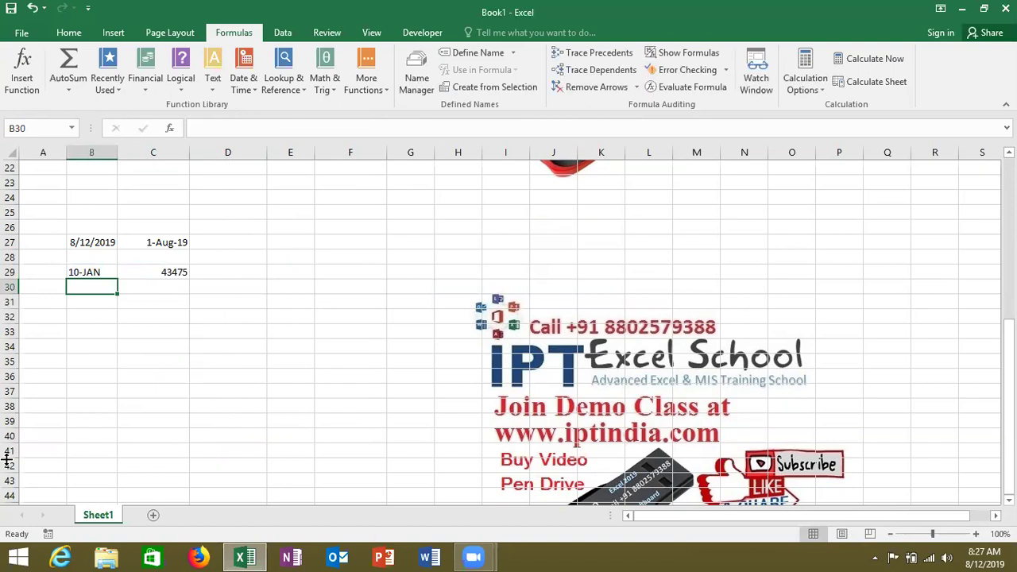
type("'10")
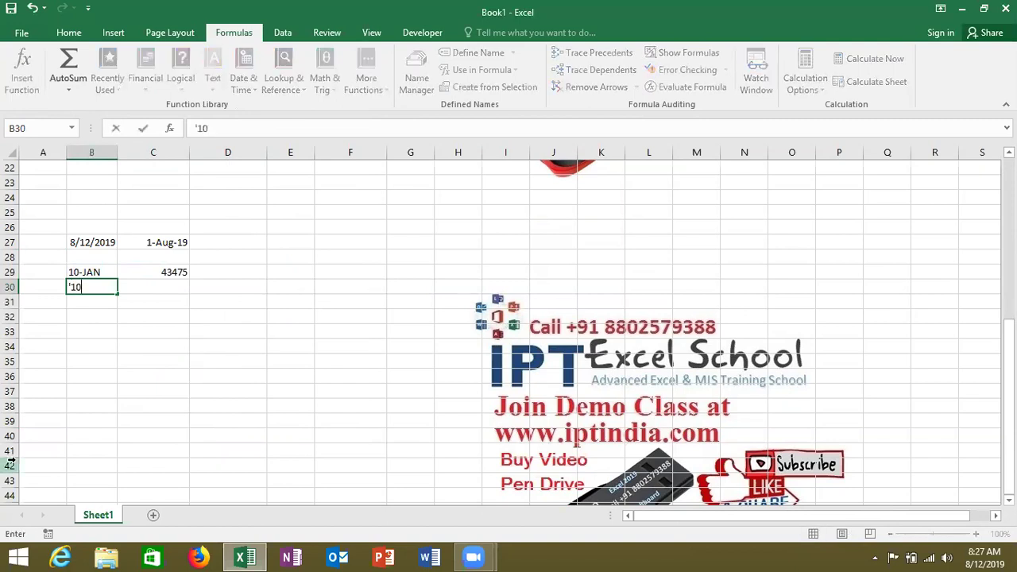
type(":00")
- Convert the '10:00 text with =TIMEVALUE(B30) in C30, giving 0.416666667
key("Tab")
type("=tim")
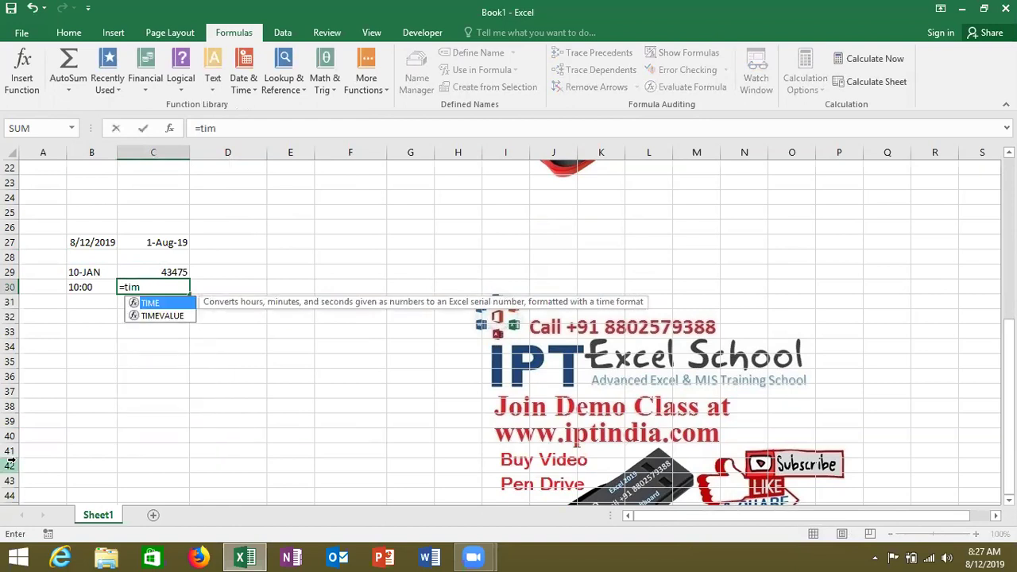
key("Down")
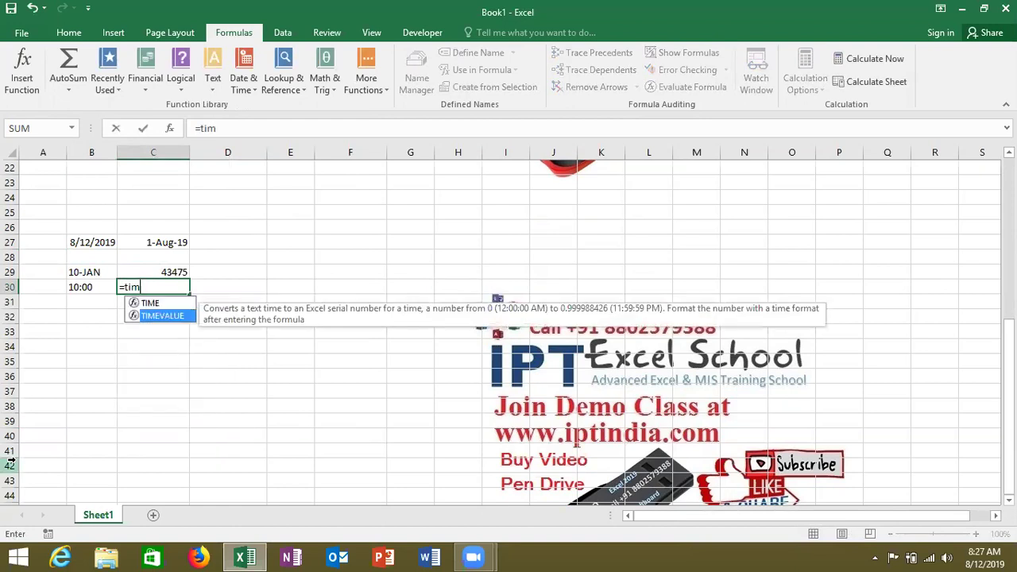
key("Tab")
key("Left")
type(")")
key("Return")
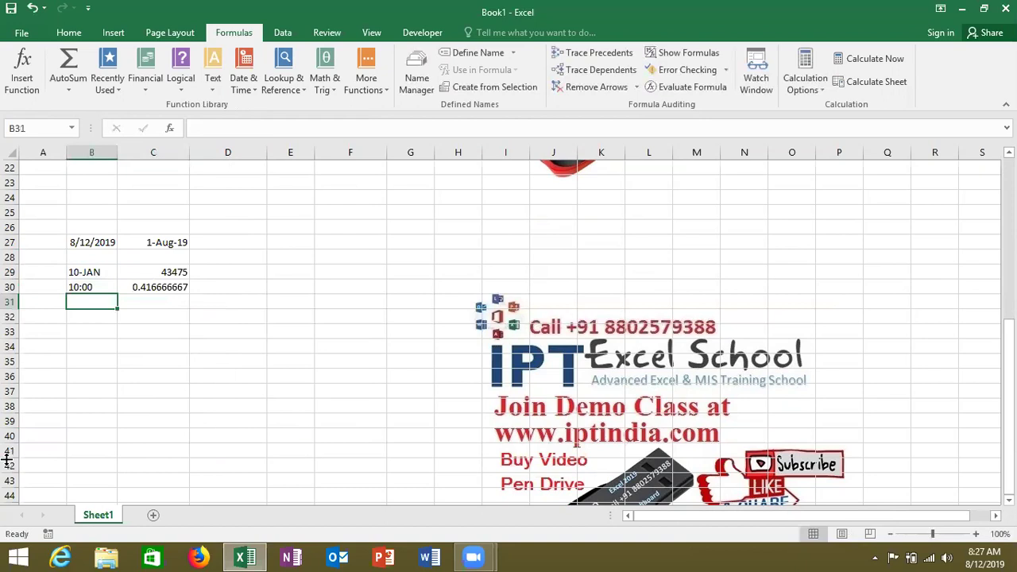
key("Down")
key("Right")
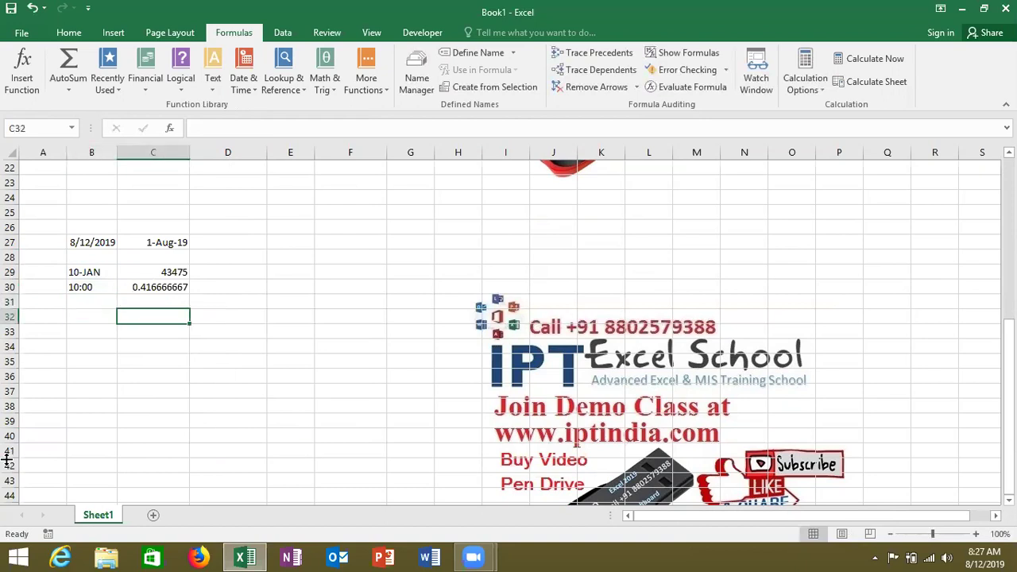
key("Down")
key("Left")
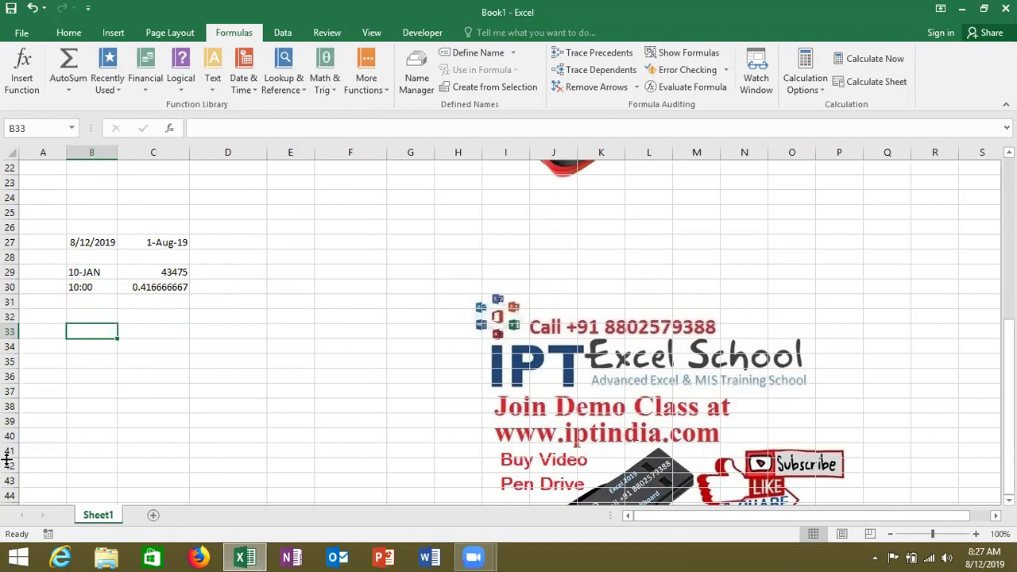
- Put today's date in B33 and enter =WEEKDAY(B33,2) in C33, returning 1
key("ctrl+semicolon")
key("Tab")
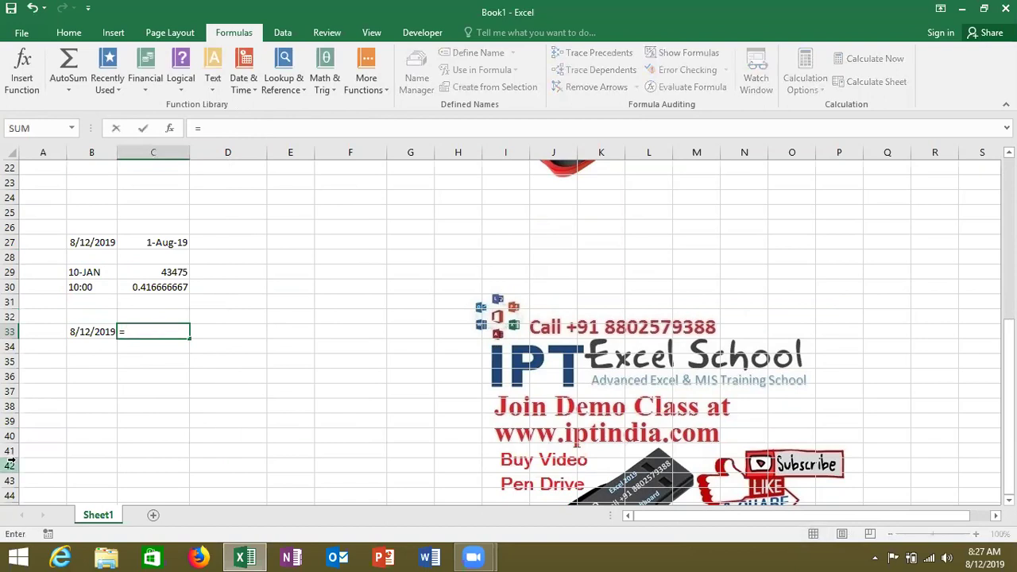
type("wee")
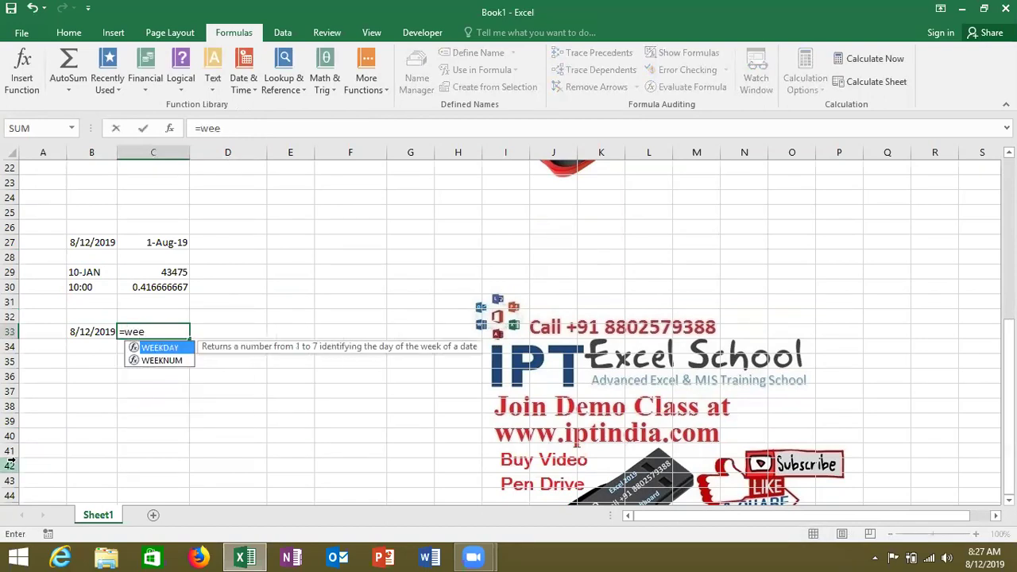
key("Tab")
key("Left")
type(",")
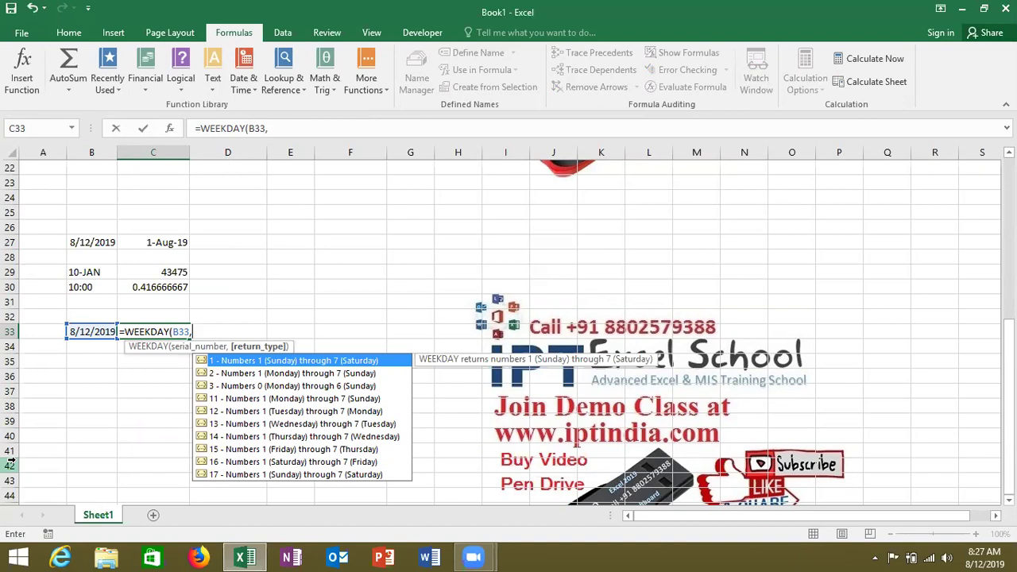
key("Down")
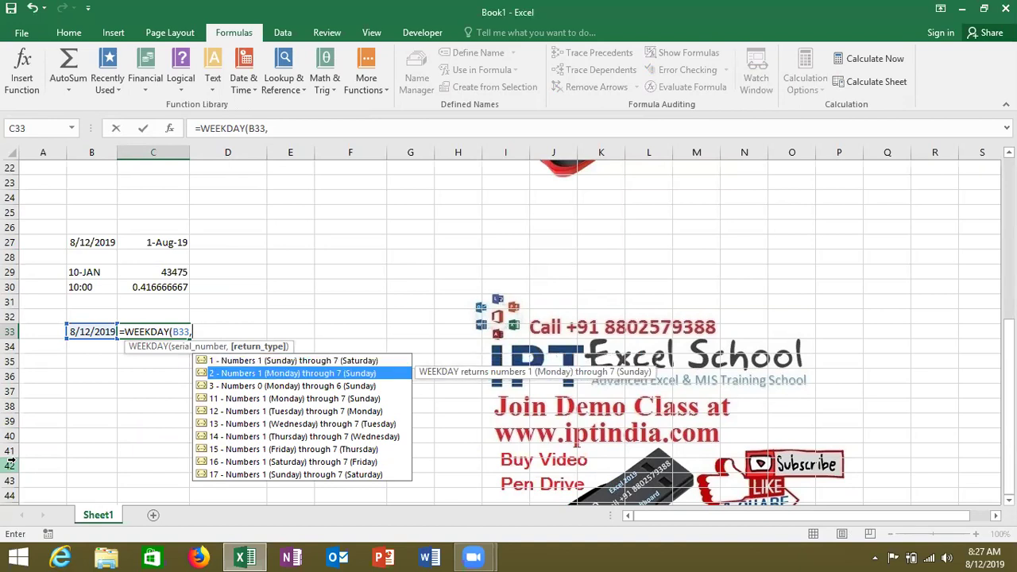
key("Tab")
type(")")
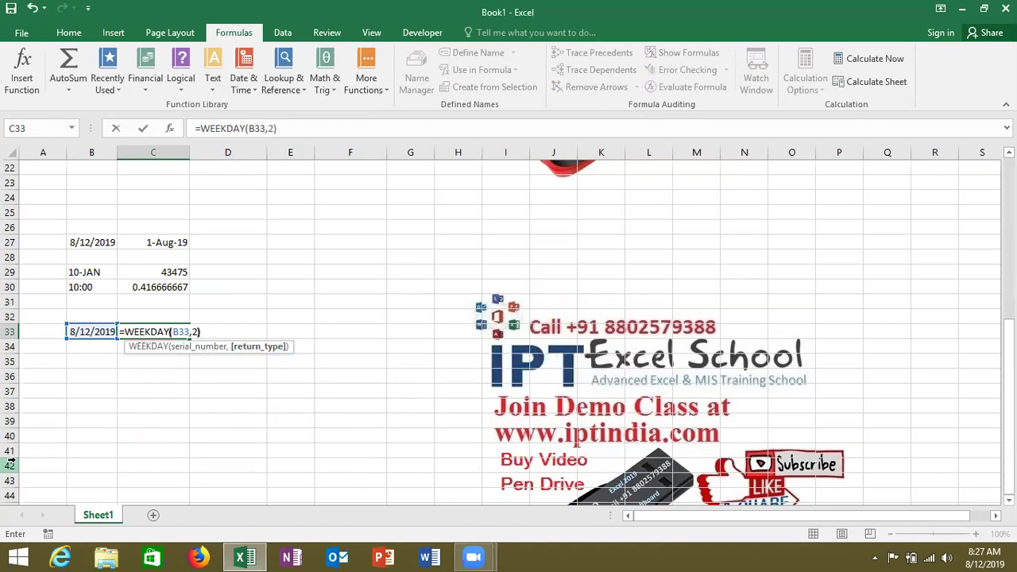
key("Return")
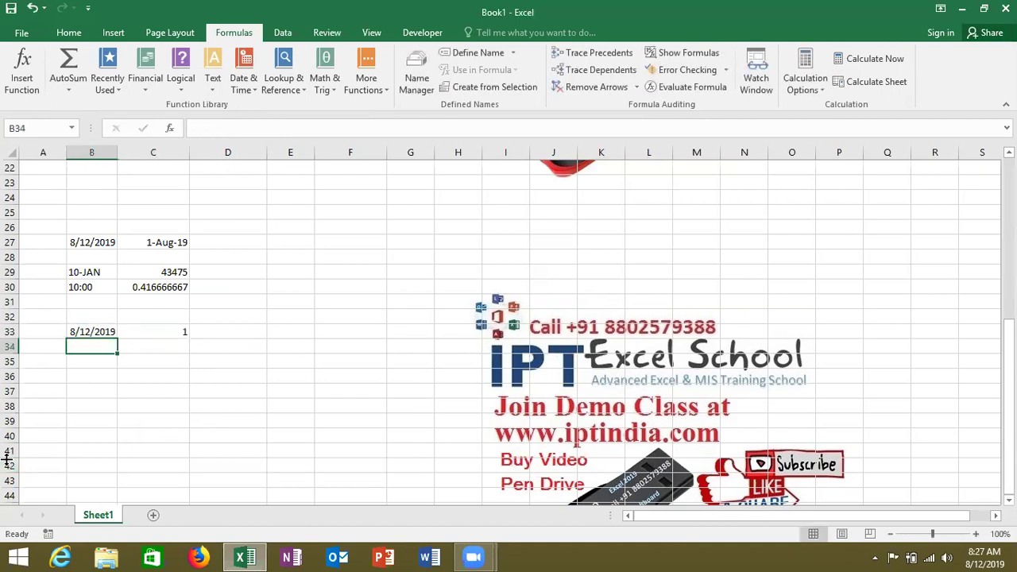
- Review the WEEKDAY formula, then start typing =we in D33
key("Up")
key("Right")
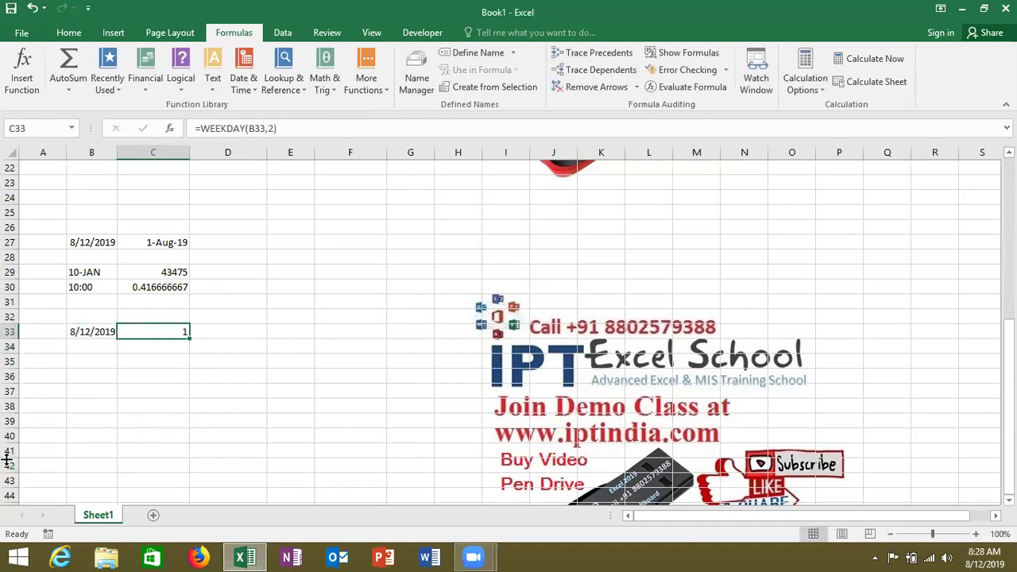
key("Left")
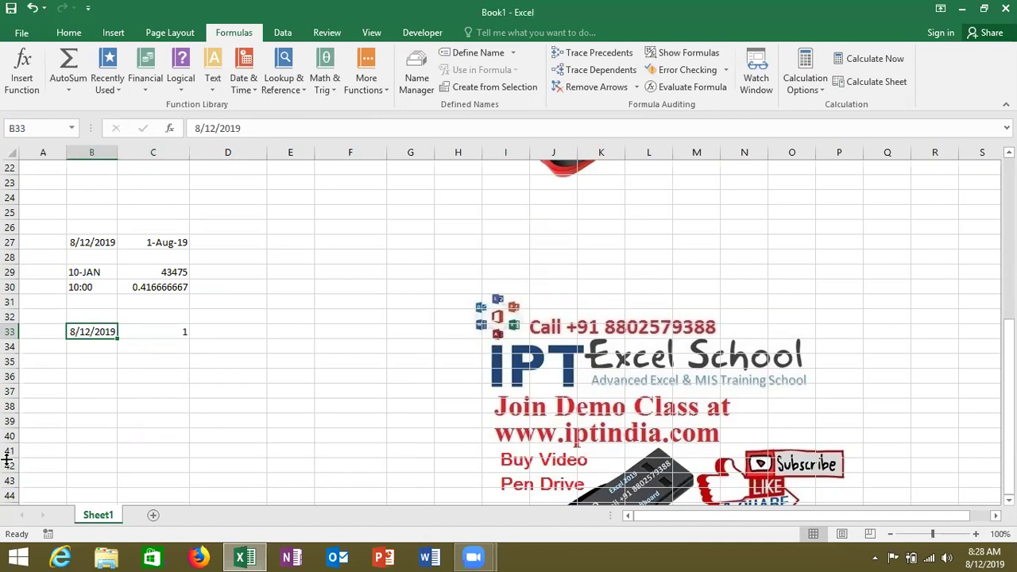
key("Right")
key("Right")
type("=we")
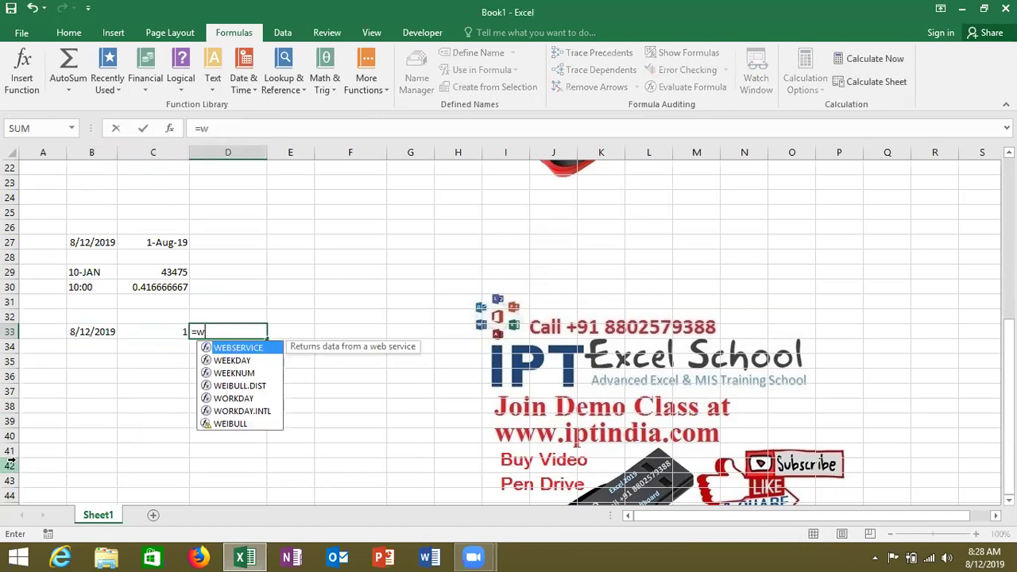
- Complete =WEEKNUM(B33) in D33, returning week 33
key("Down")
key("Down")
key("Tab")
key("Left")
key("Left")
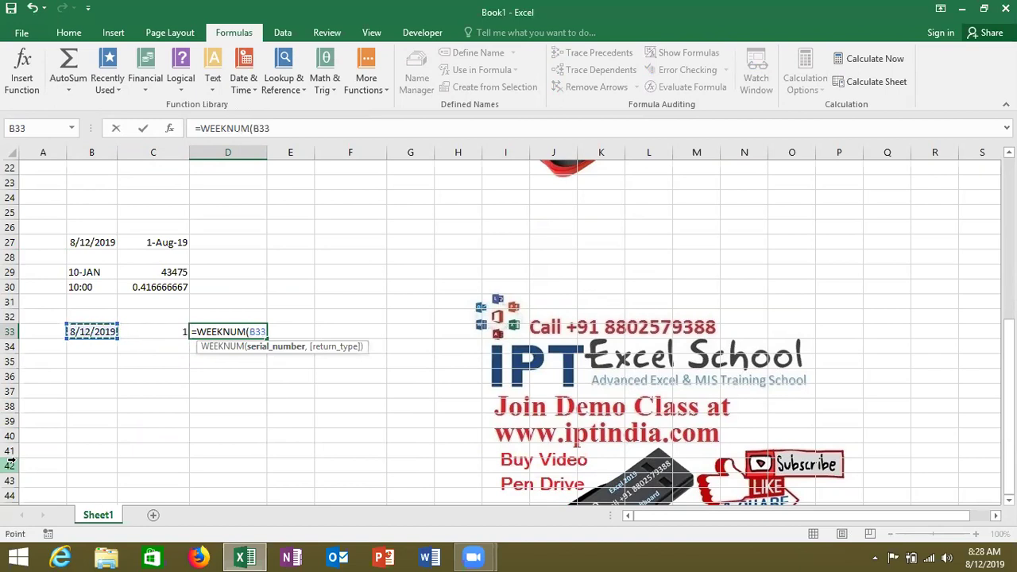
key("Return")
key("Up")
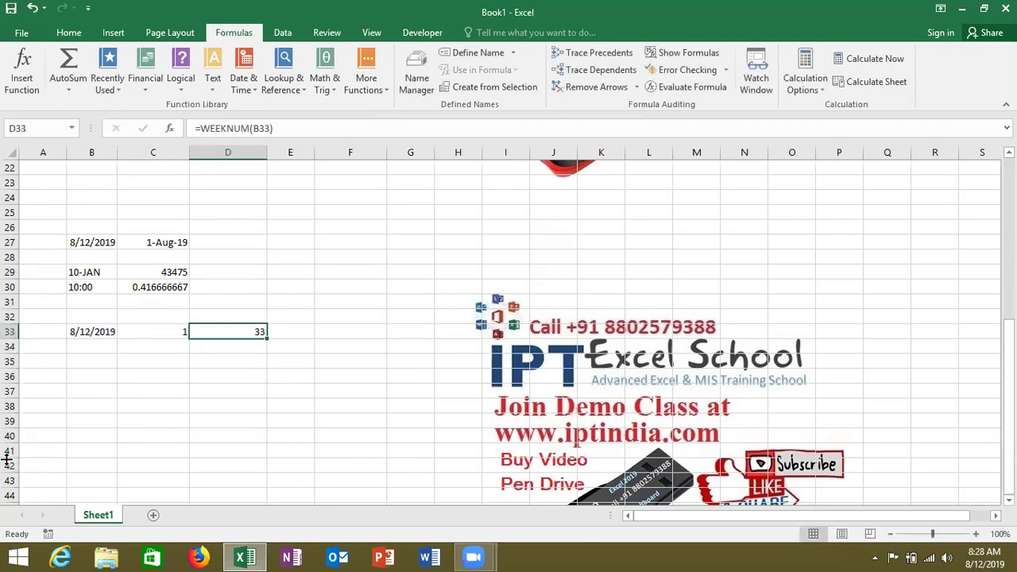
key("Left")
key("Left")
key("Down")
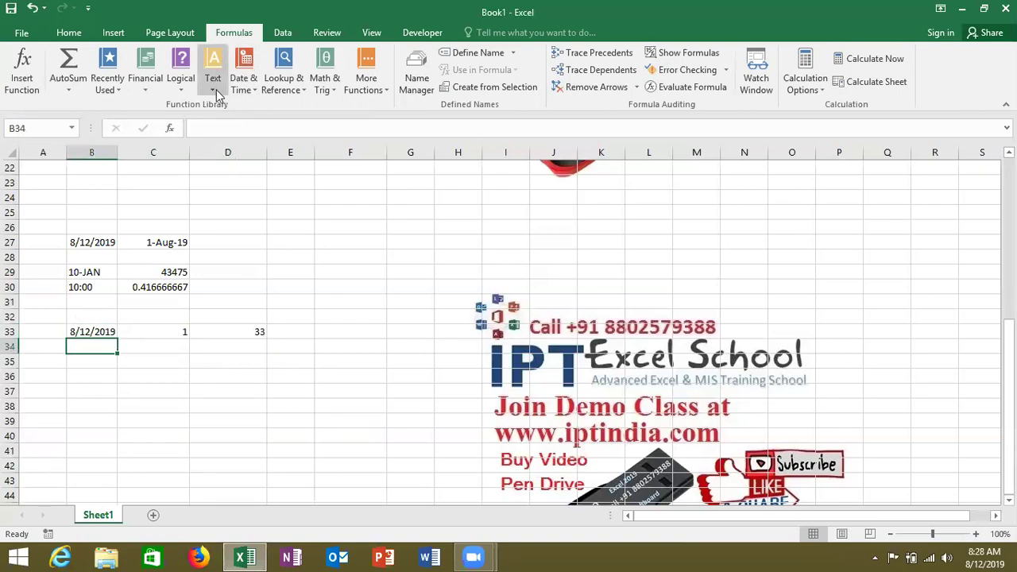
- Look through the Date & Time function list, then close it
left_click(252, 83)
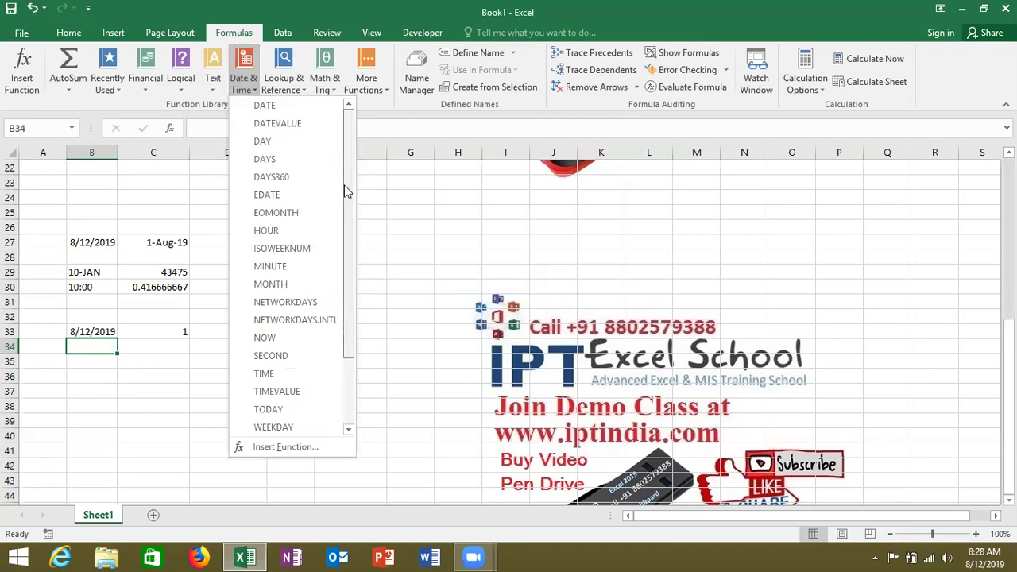
left_click_drag(346, 191, 393, 290)
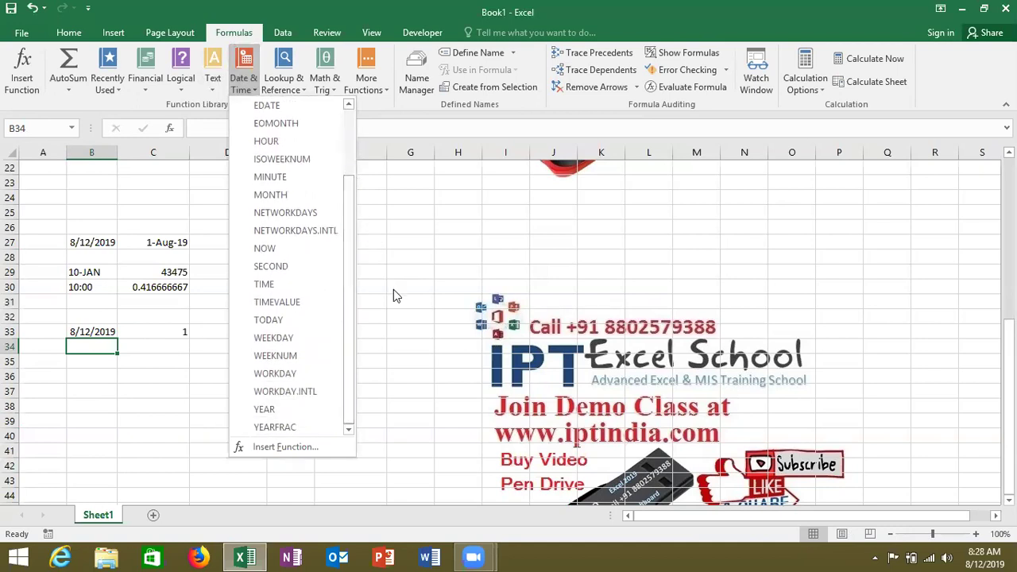
left_click(159, 433)
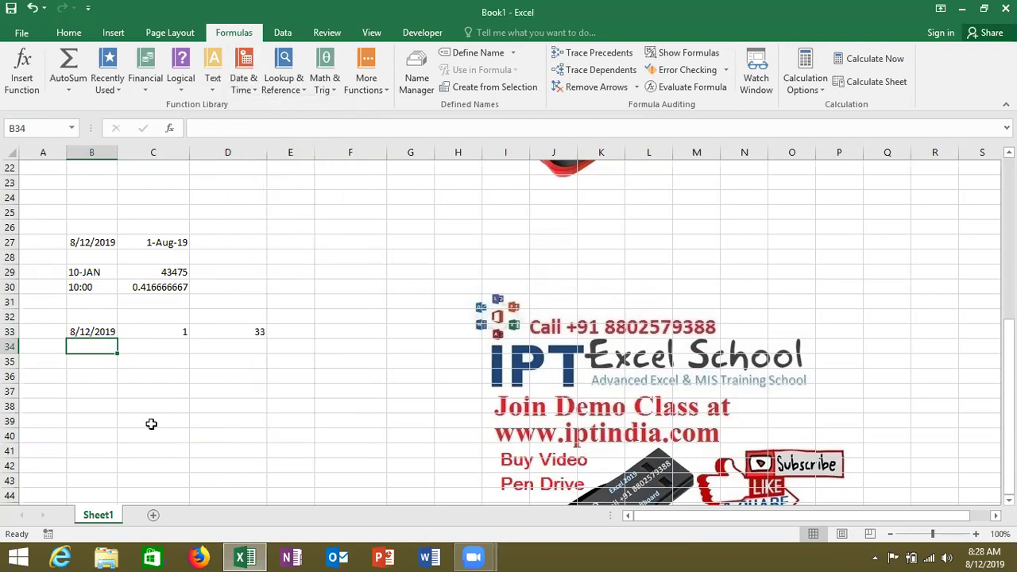
- Enter 1/1 in B36, today's date in C36, and 8000000 in D35
left_click(92, 373)
type("1/1")
key("Tab")
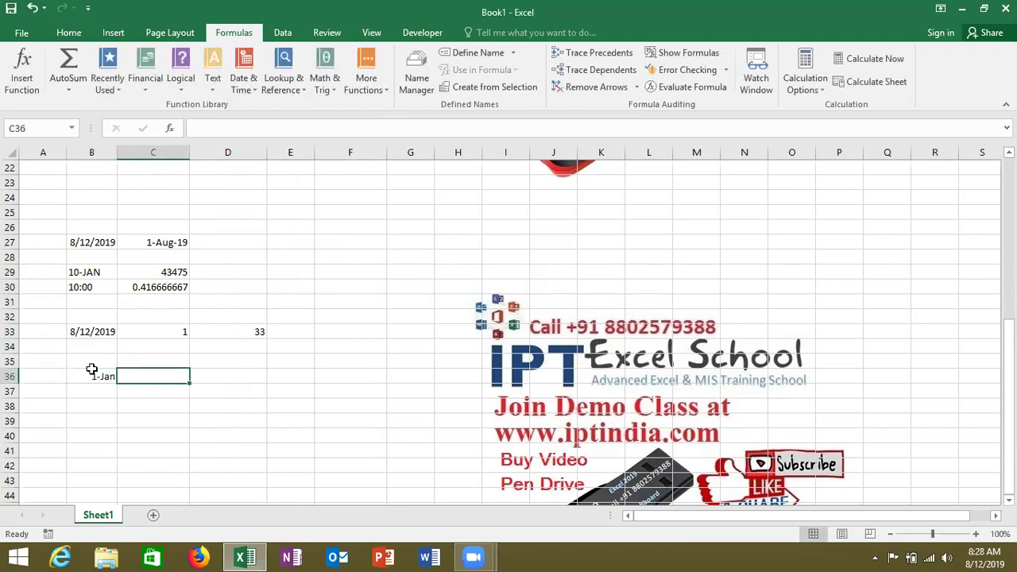
key("ctrl+semicolon")
key("Tab")
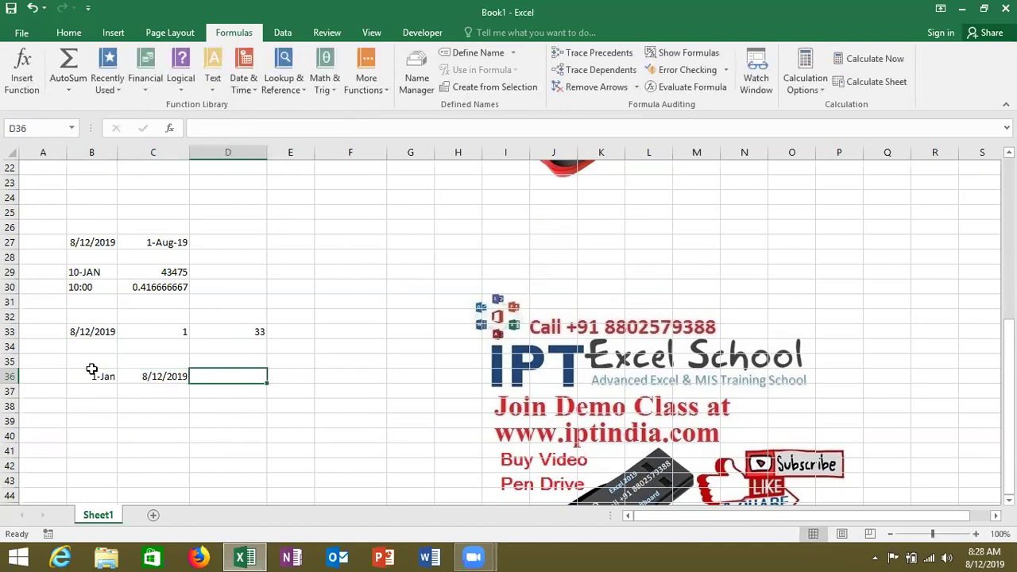
key("Up")
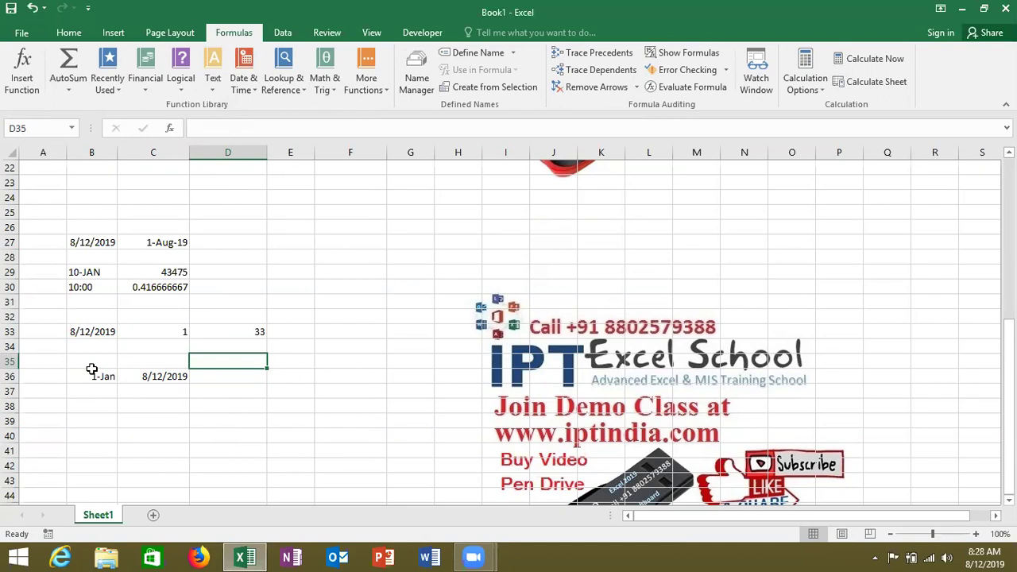
type("8000000")
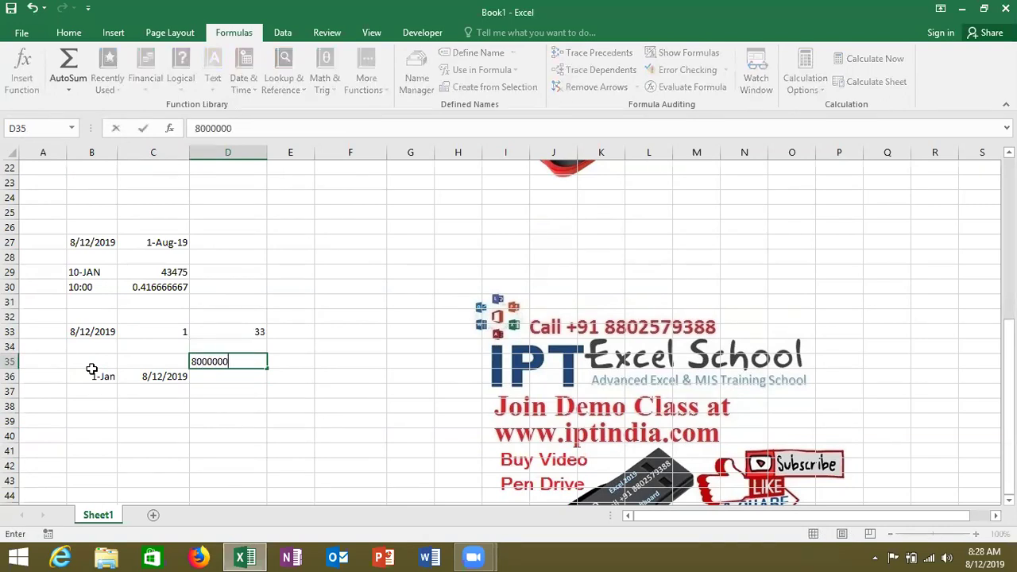
key("Return")
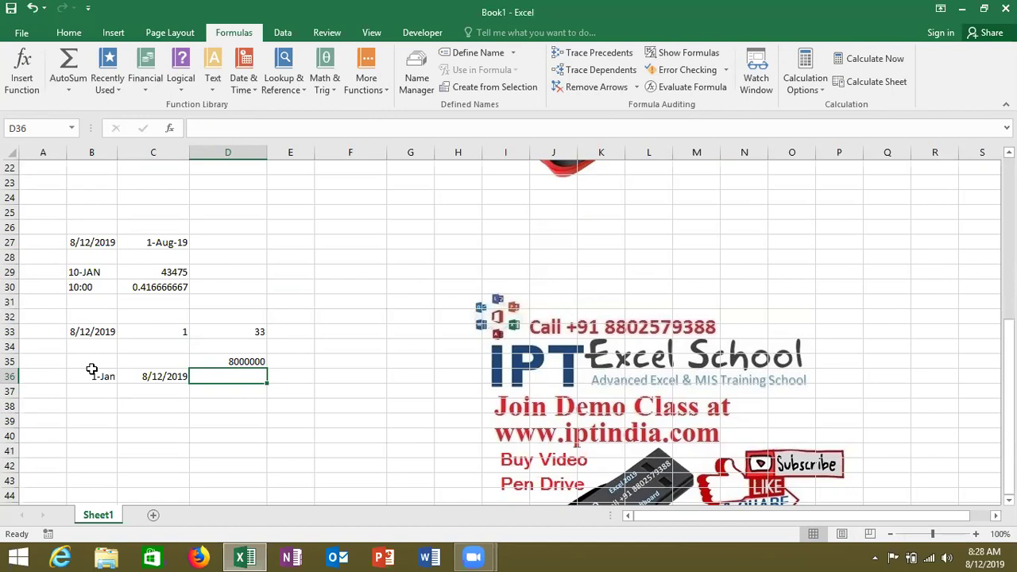
- Enter =YEARFRAC(B36,C36) in D36, returning 0.613888889
type("=")
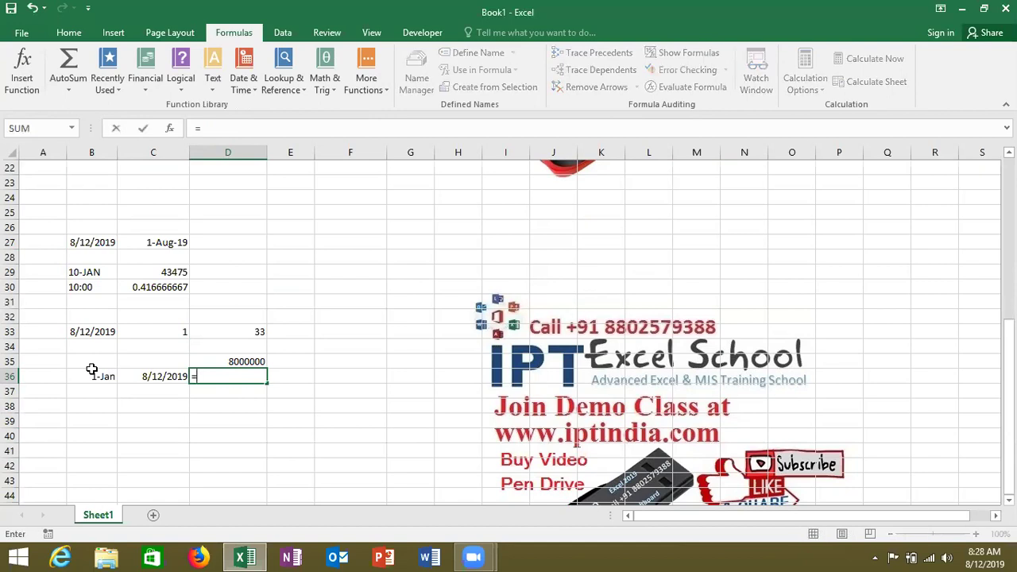
type("ye")
key("Down")
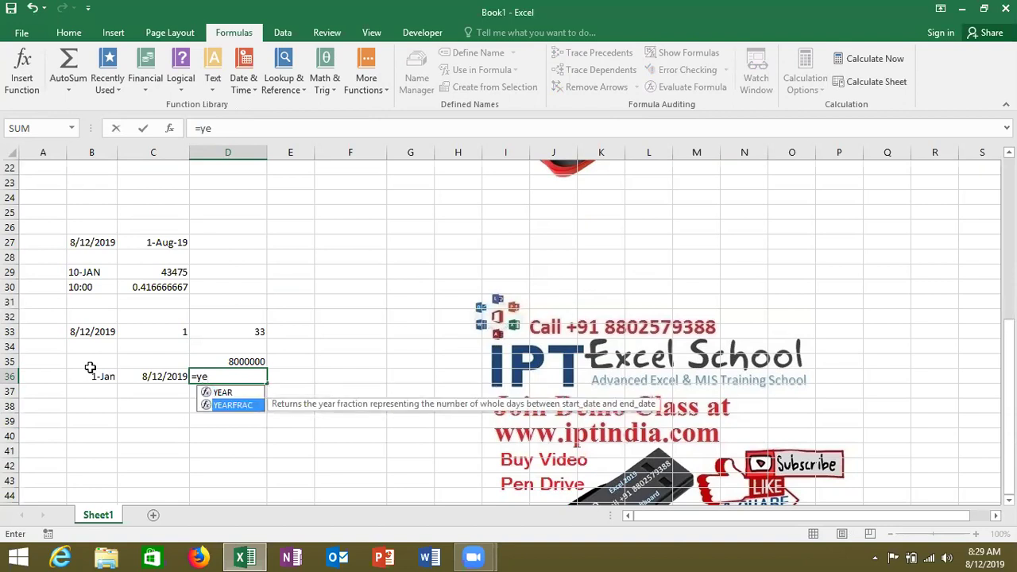
key("Tab")
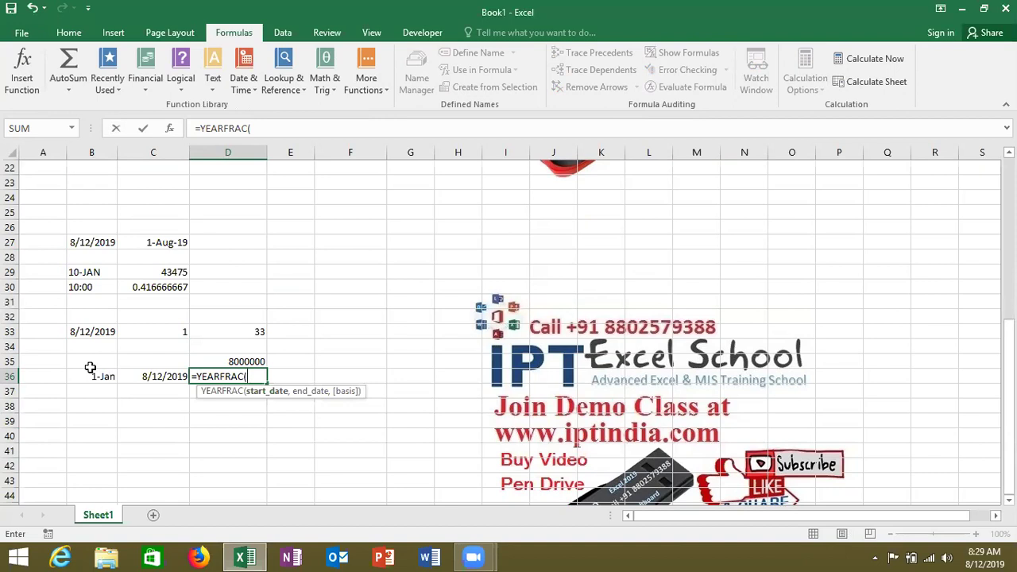
left_click(90, 371)
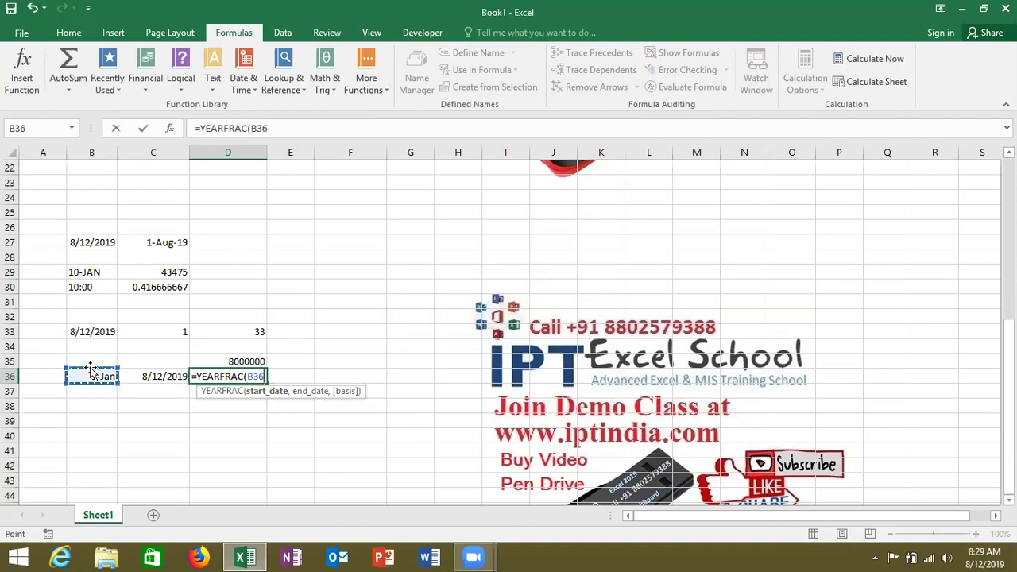
type(",")
key("Left")
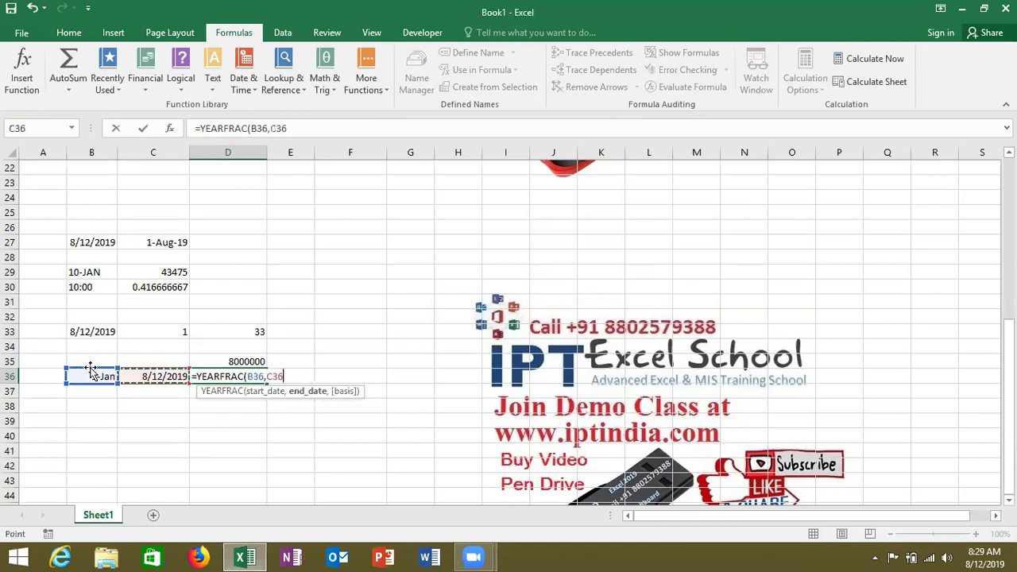
key("Return")
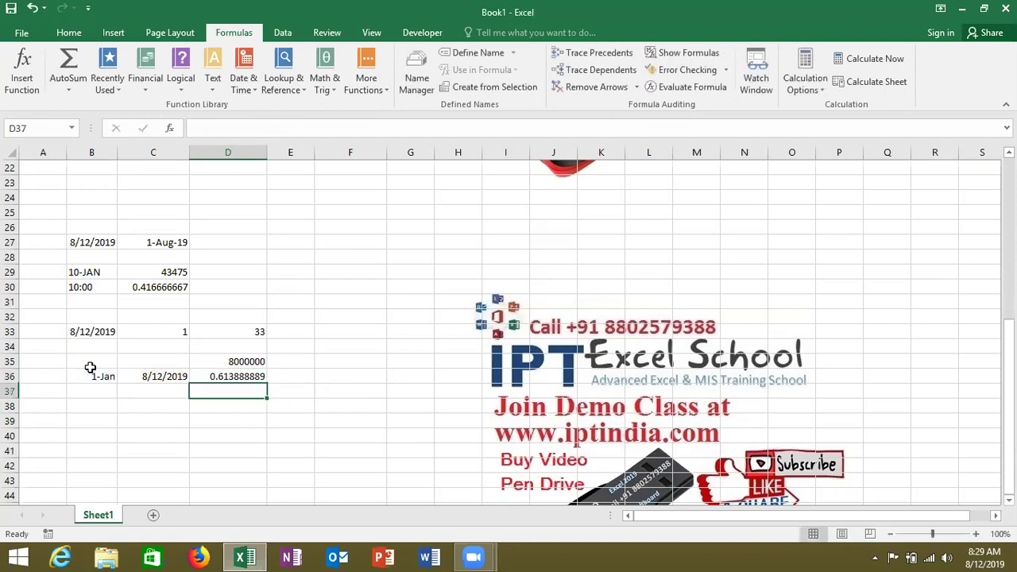
key("Up")
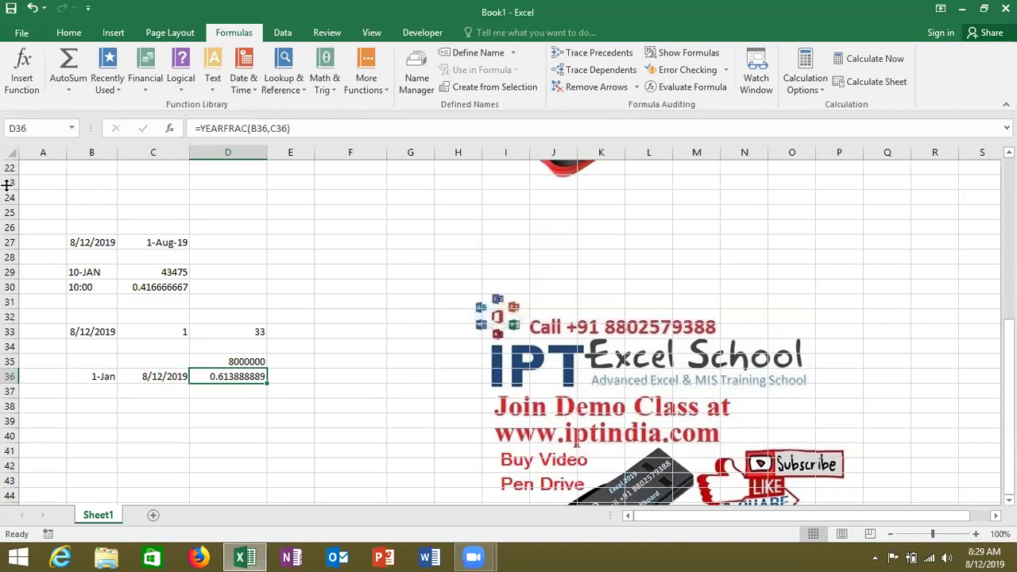
- Format D36 as a percentage (61%) and compute =D35*D36 in D37, about 4911111
left_click(72, 35)
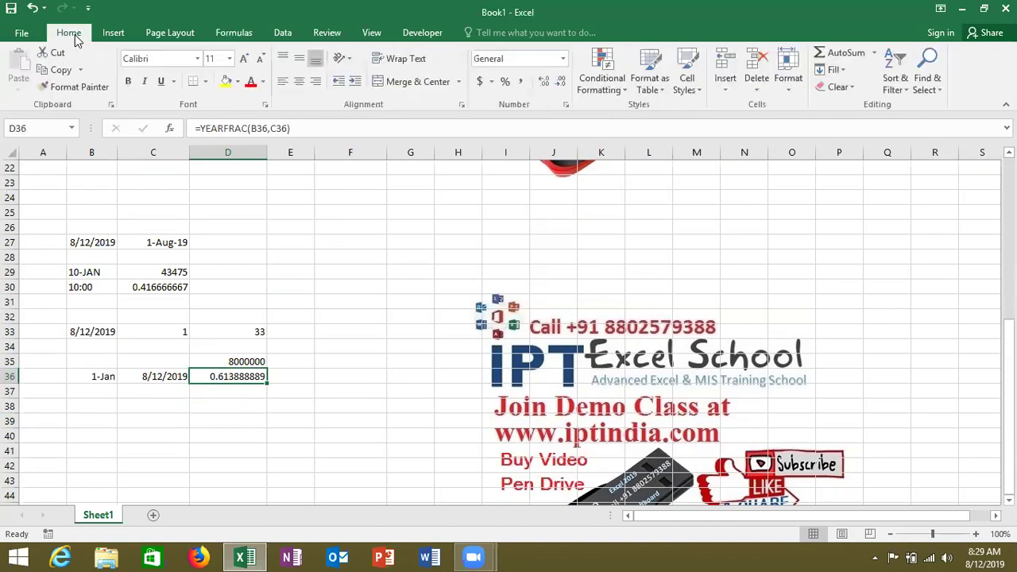
left_click(505, 83)
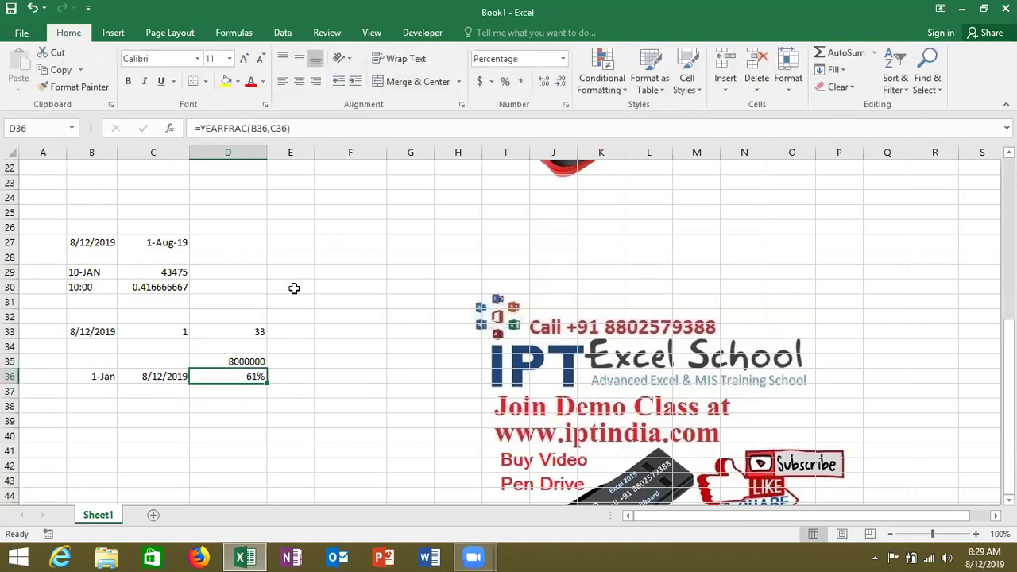
left_click(257, 389)
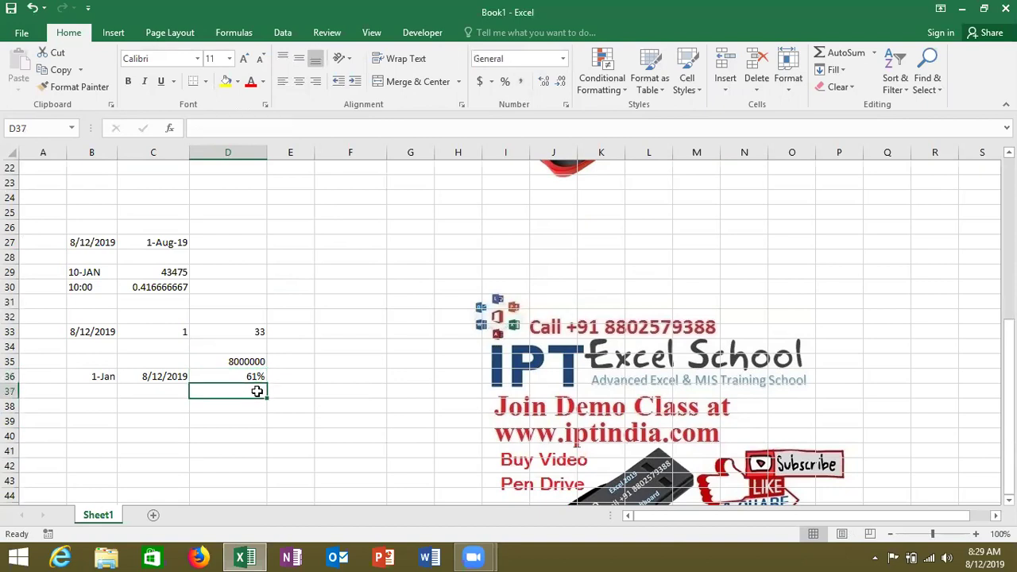
type("=")
key("Up")
key("Up")
type("*")
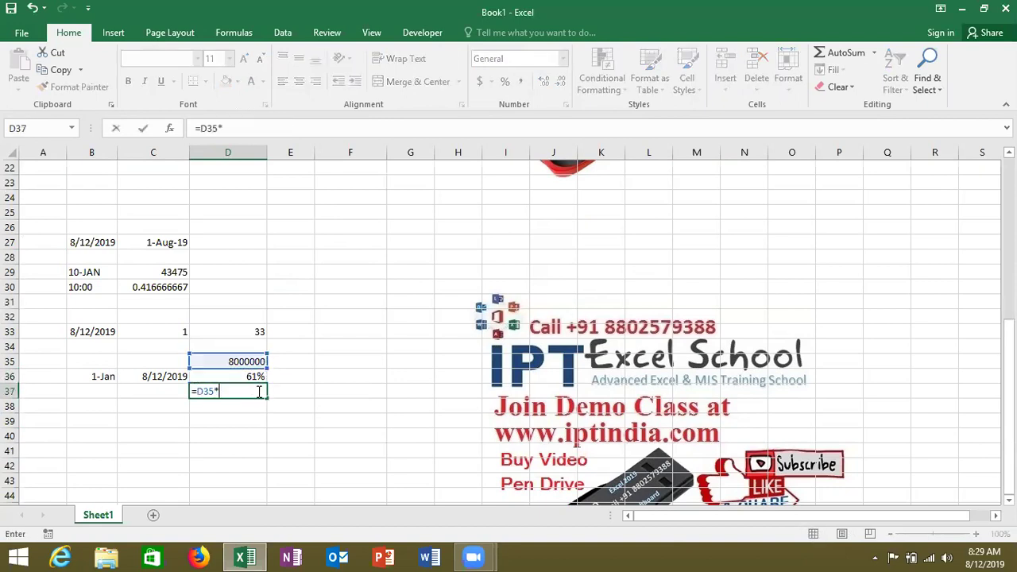
key("Up")
key("Return")
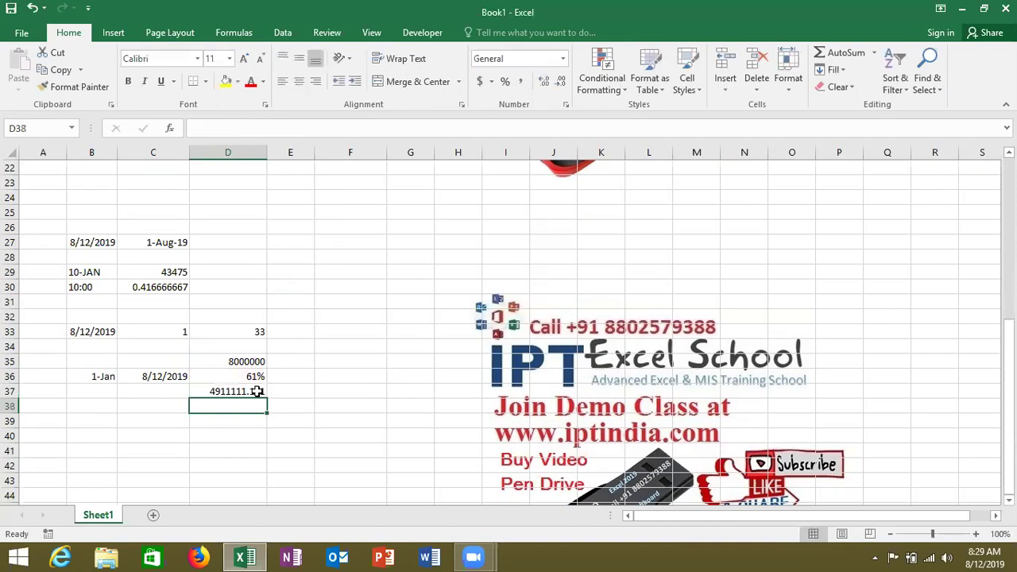
left_click(256, 391)
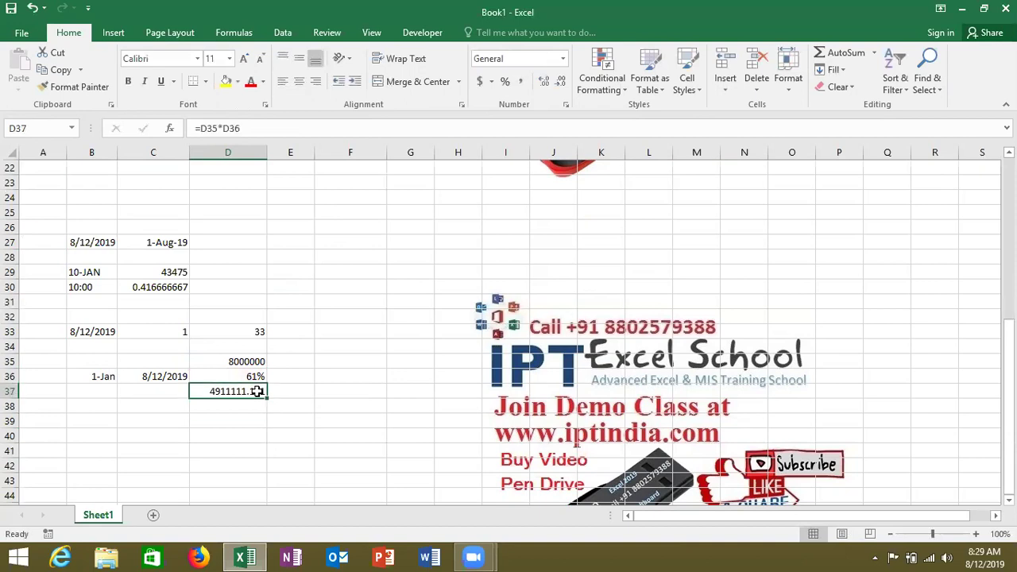
key("Down")
key("Down")
key("Down")
key("Down")
key("Down")
key("Down")
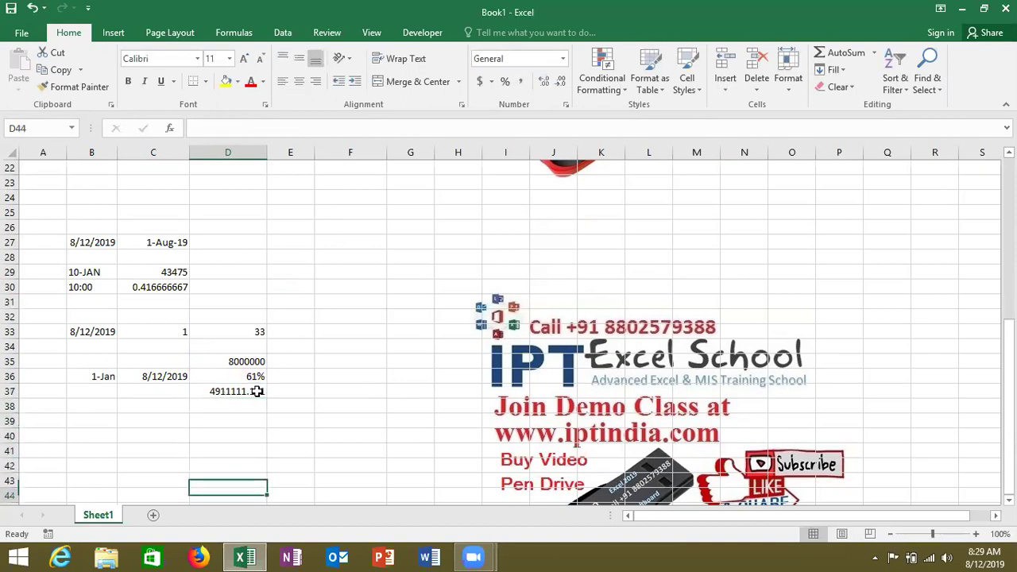
key("Down")
key("Down")
key("Down")
key("Down")
key("Down")
key("Down")
key("Down")
key("Down")
key("Down")
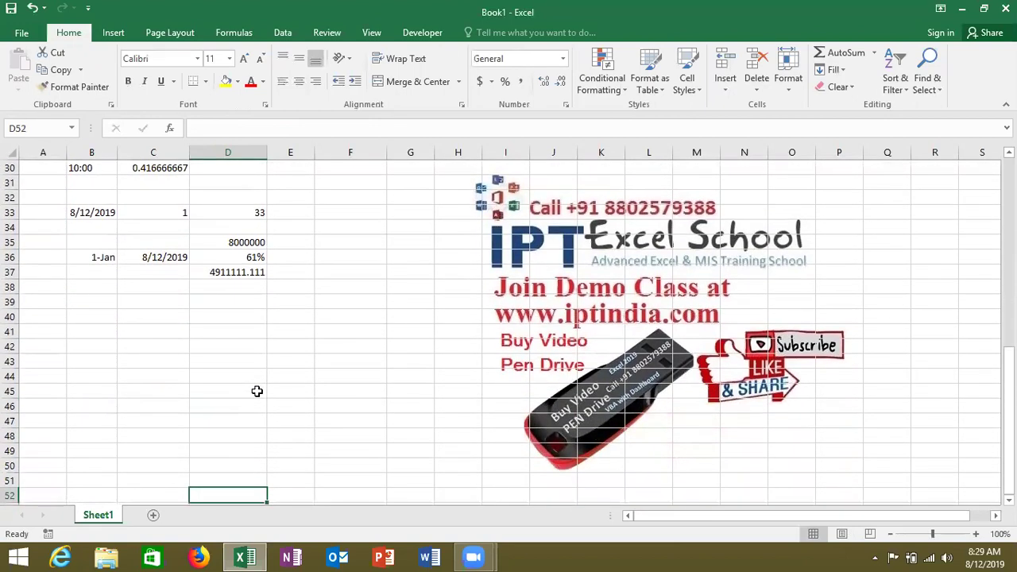